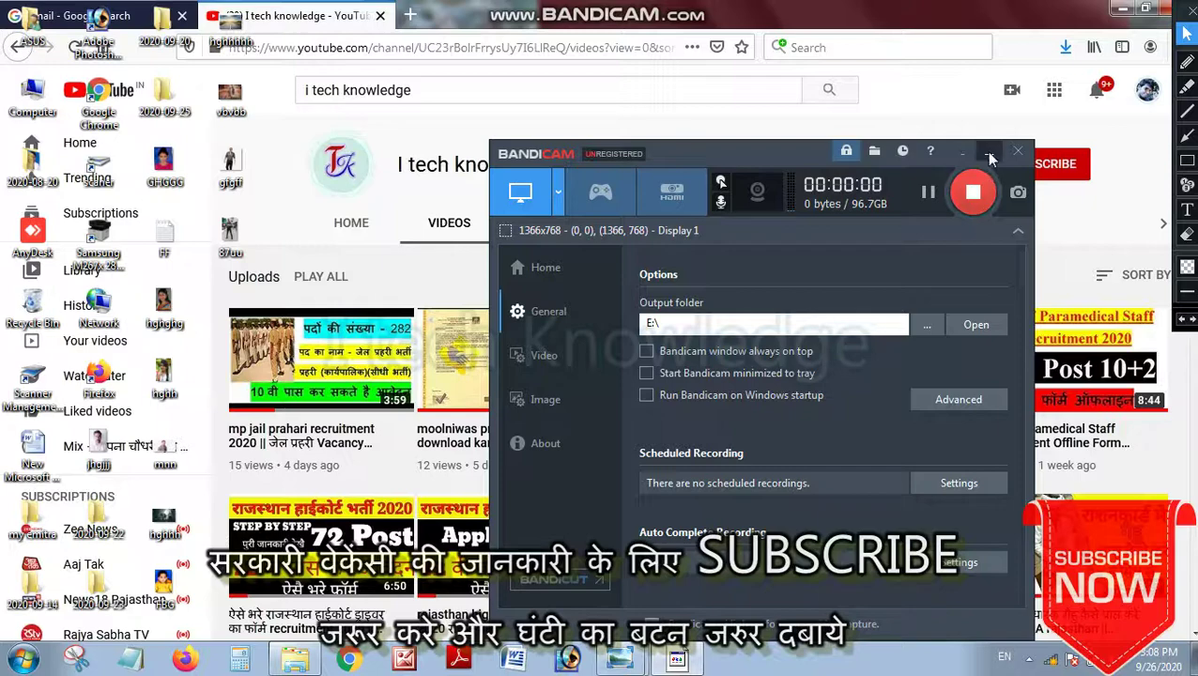
# Step: Box the second video and its 3:54 duration in red, then erase the boxes
pyautogui.click(989, 152)
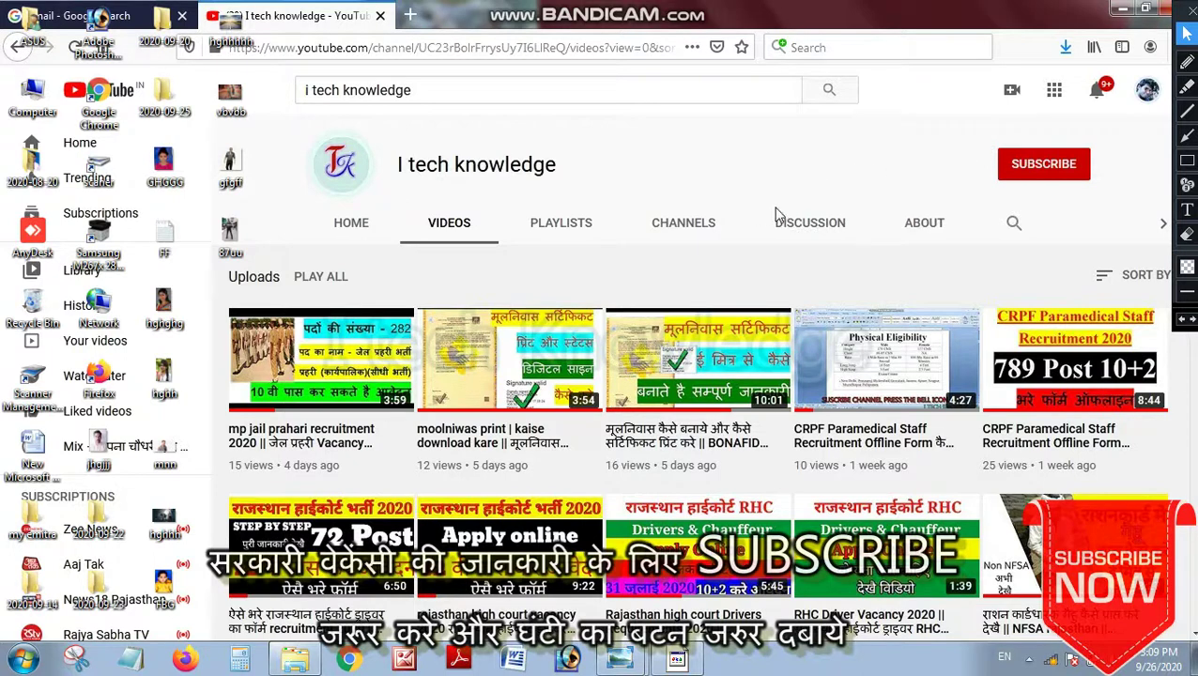
pyautogui.click(1187, 161)
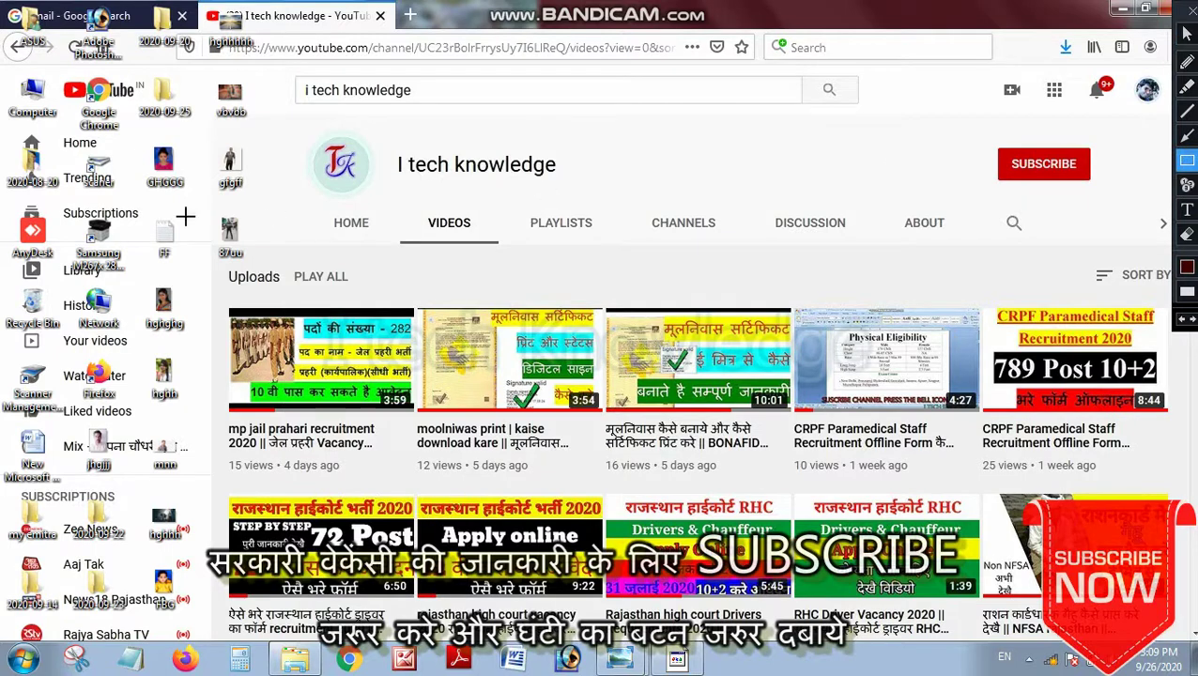
pyautogui.moveTo(421, 110); pyautogui.dragTo(649, 470)
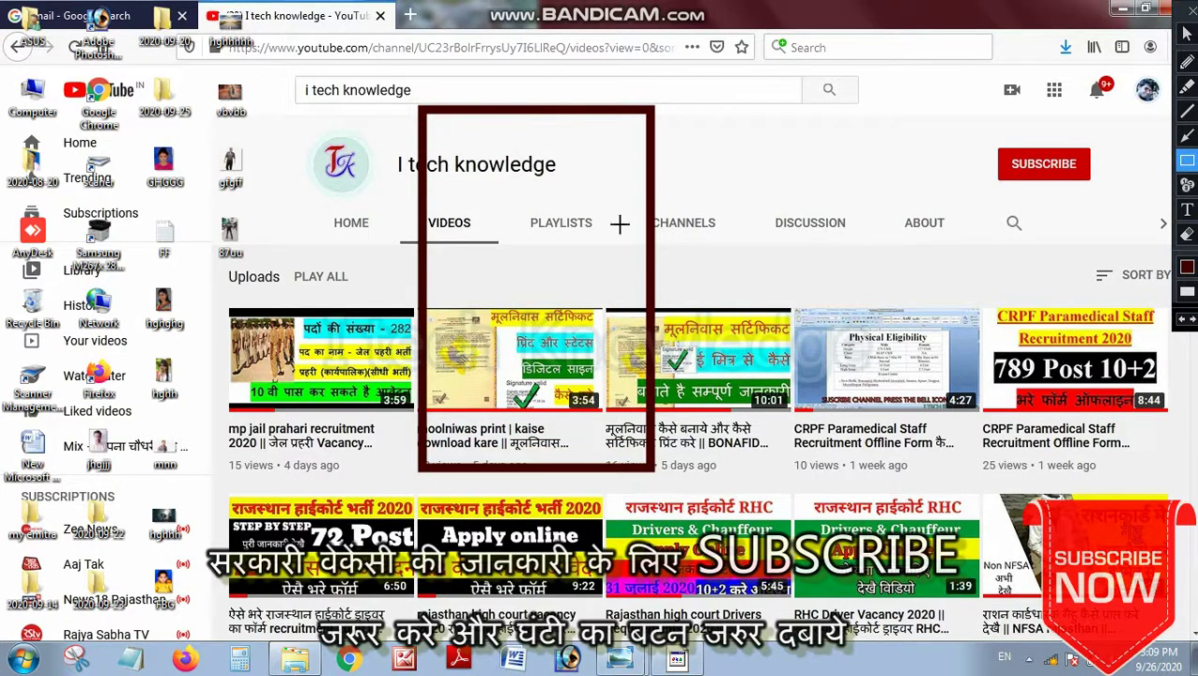
pyautogui.moveTo(566, 392); pyautogui.dragTo(641, 498)
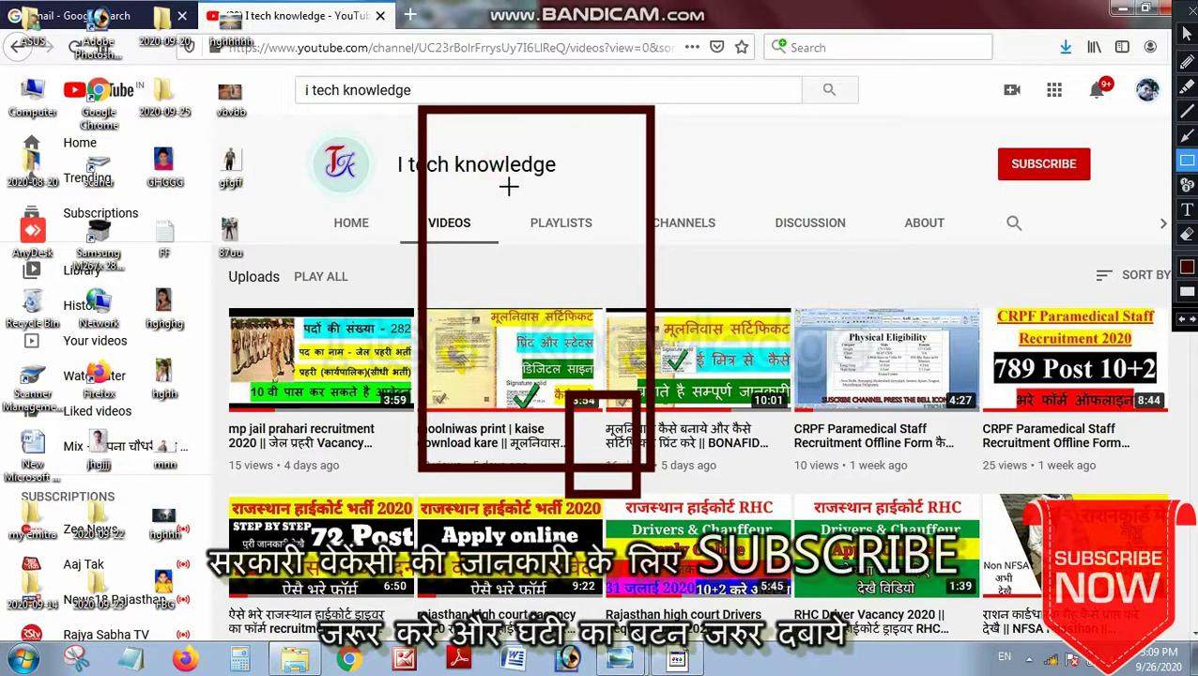
pyautogui.hotkey('ctrl', 'z')
pyautogui.hotkey('ctrl', 'z')
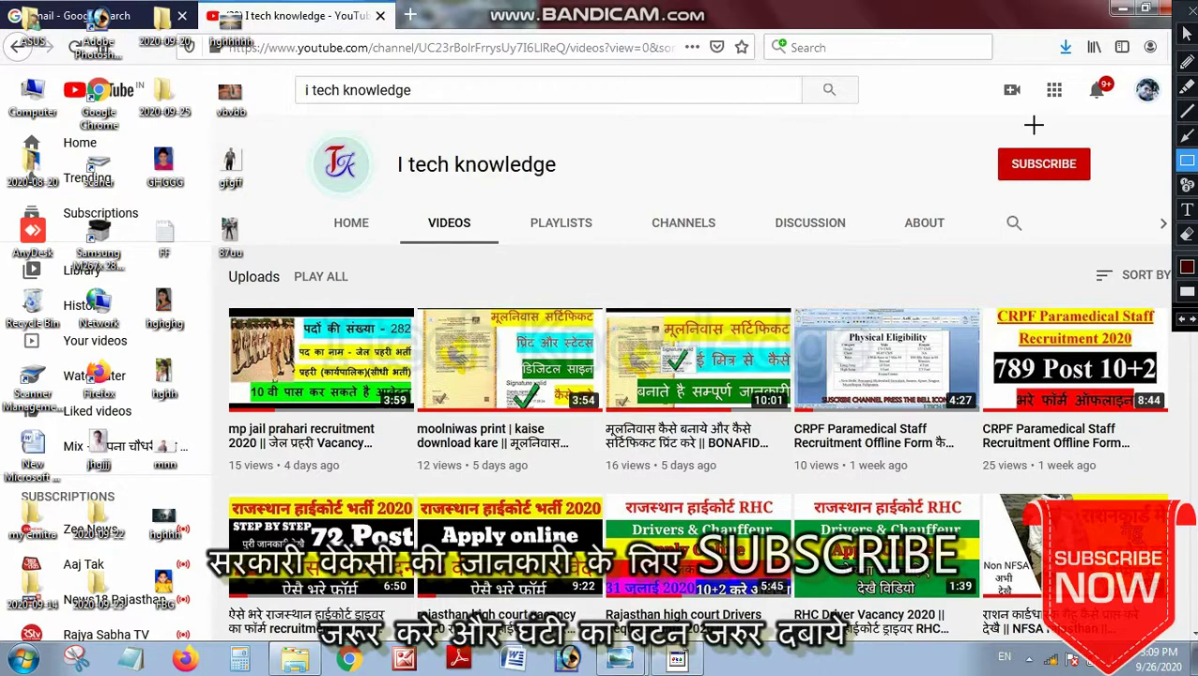
pyautogui.click(1185, 34)
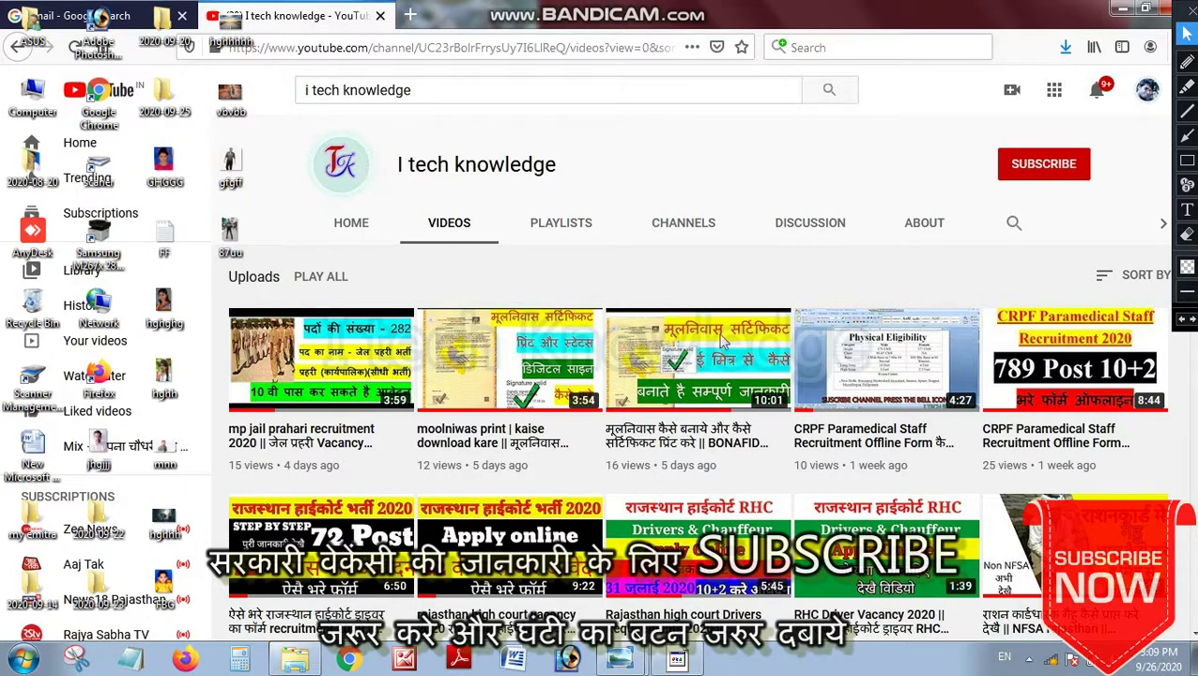
# Step: Outline the SUBSCRIBE area, erase it, and scribble a blue line across the channel tabs
pyautogui.click(1184, 162)
pyautogui.moveTo(957, 125); pyautogui.dragTo(1149, 268)
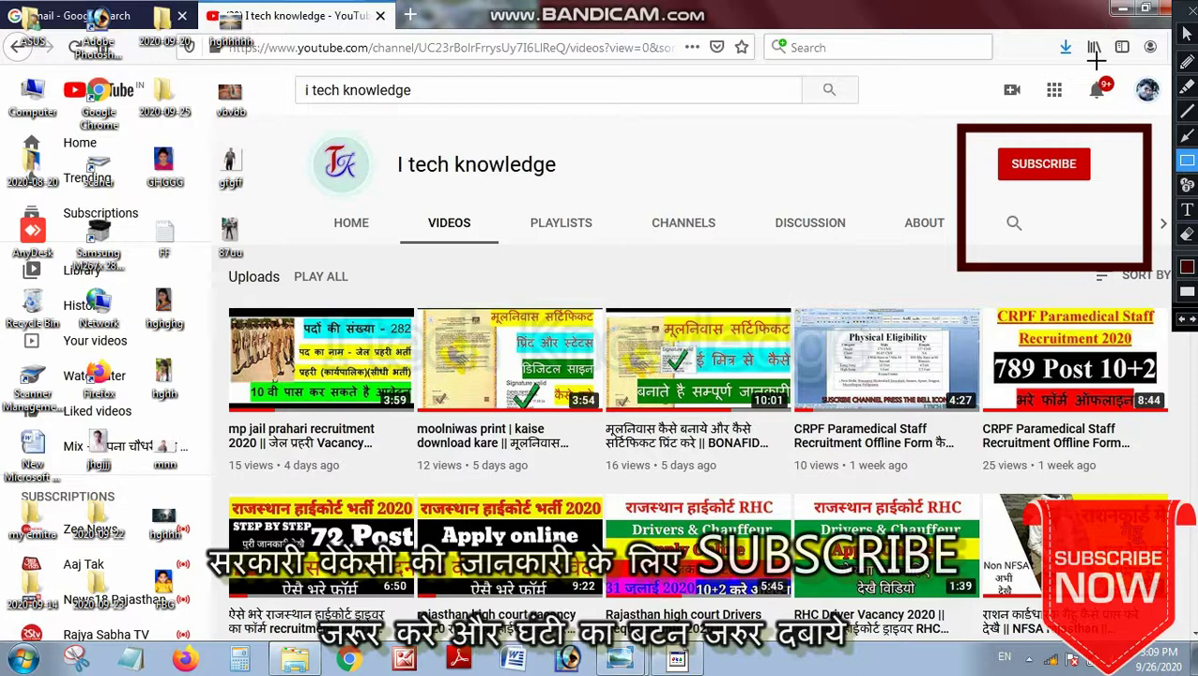
pyautogui.hotkey('ctrl', 'z')
pyautogui.click(1185, 34)
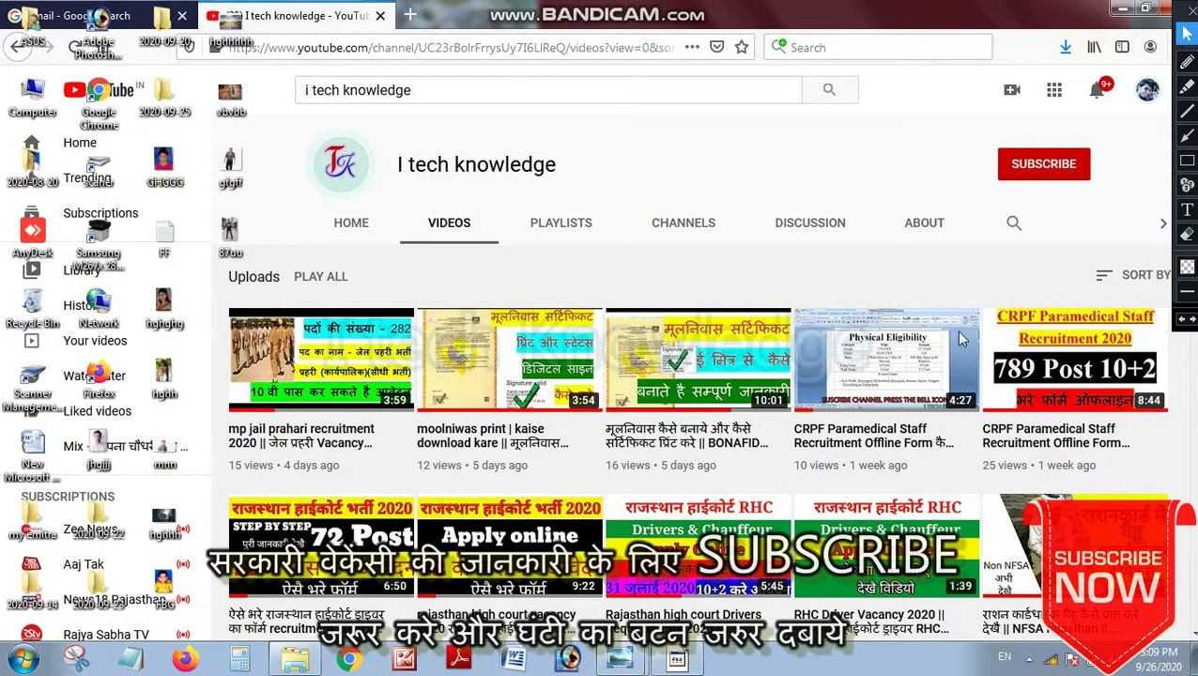
pyautogui.click(1186, 86)
pyautogui.moveTo(481, 183)
pyautogui.mouseDown()
pyautogui.moveTo(589, 267)
pyautogui.moveTo(686, 242)
pyautogui.moveTo(948, 256)
pyautogui.mouseUp()
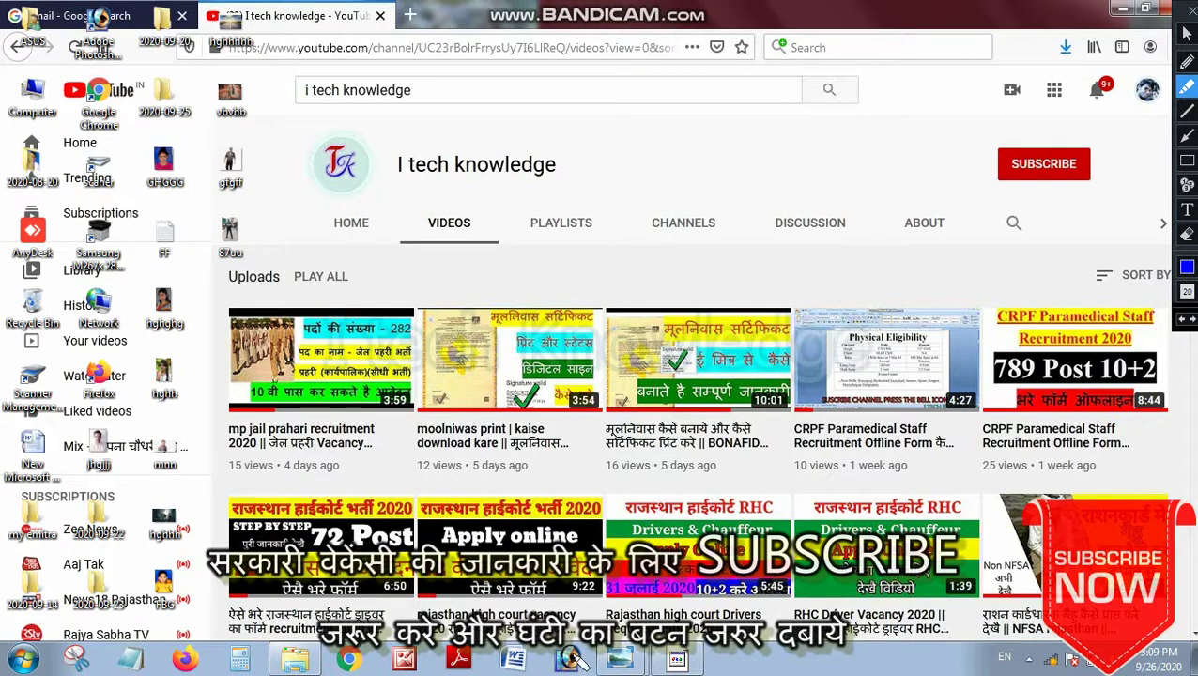
pyautogui.click(1185, 33)
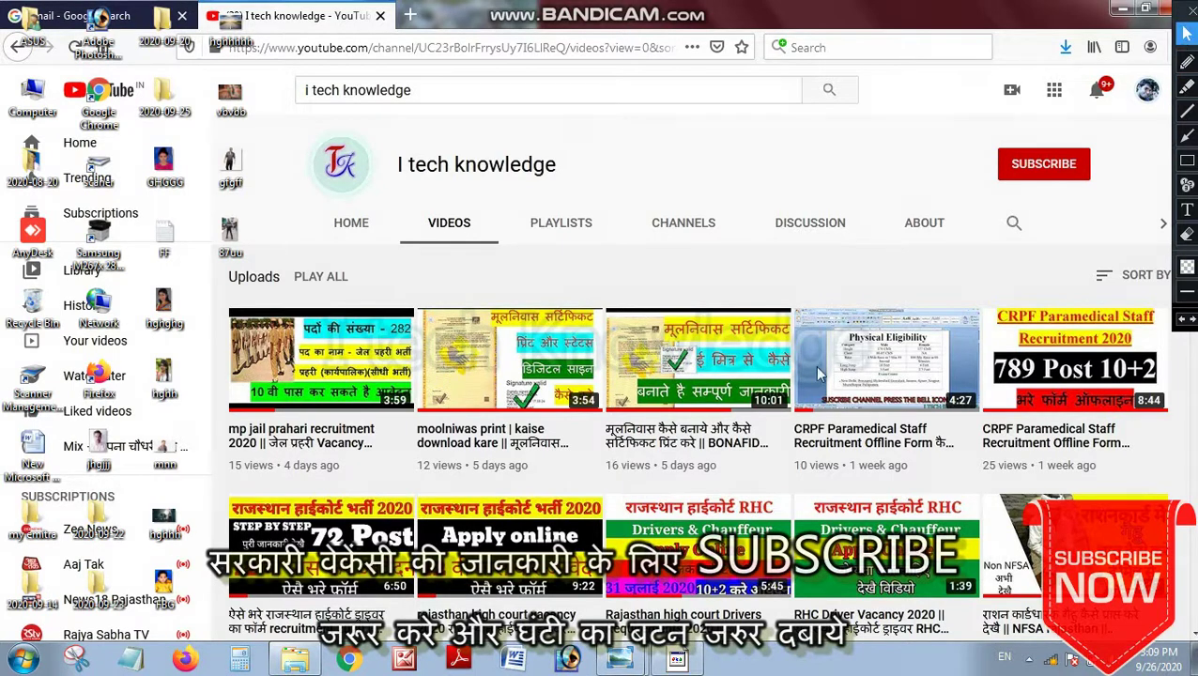
# Step: Bring Photoshop forward and mark its loading splash screen with red strokes and arrows
pyautogui.click(567, 660)
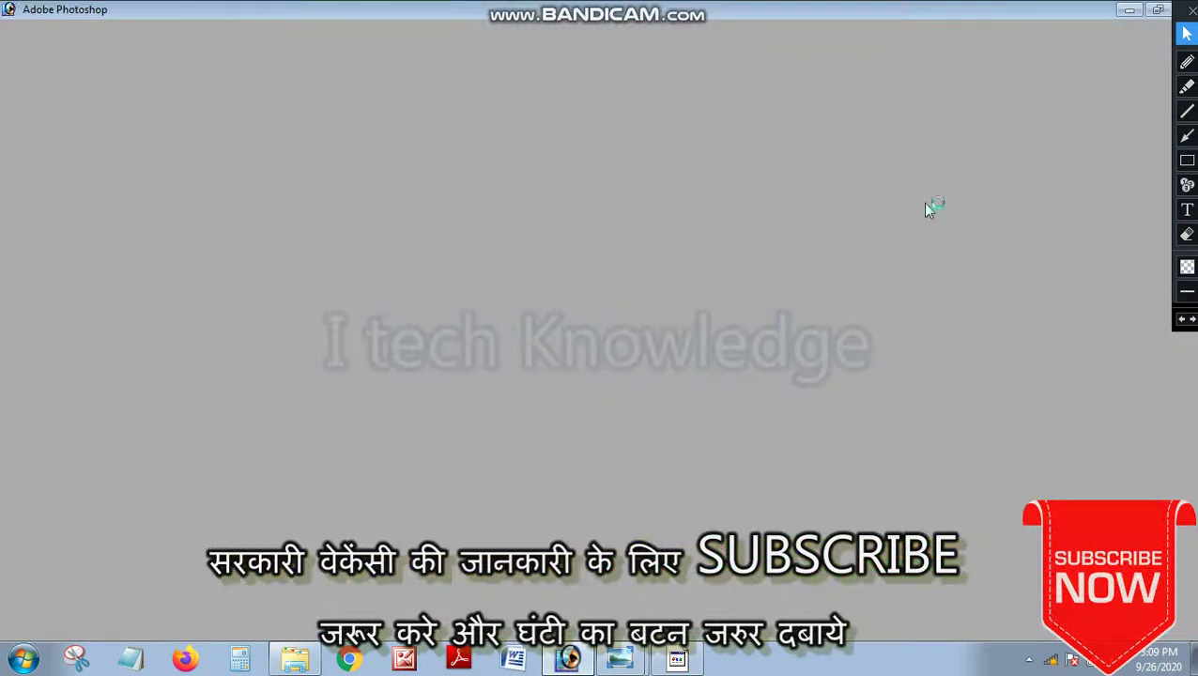
pyautogui.click(1187, 61)
pyautogui.moveTo(333, 147); pyautogui.dragTo(314, 181)
pyautogui.moveTo(566, 546); pyautogui.dragTo(663, 215)
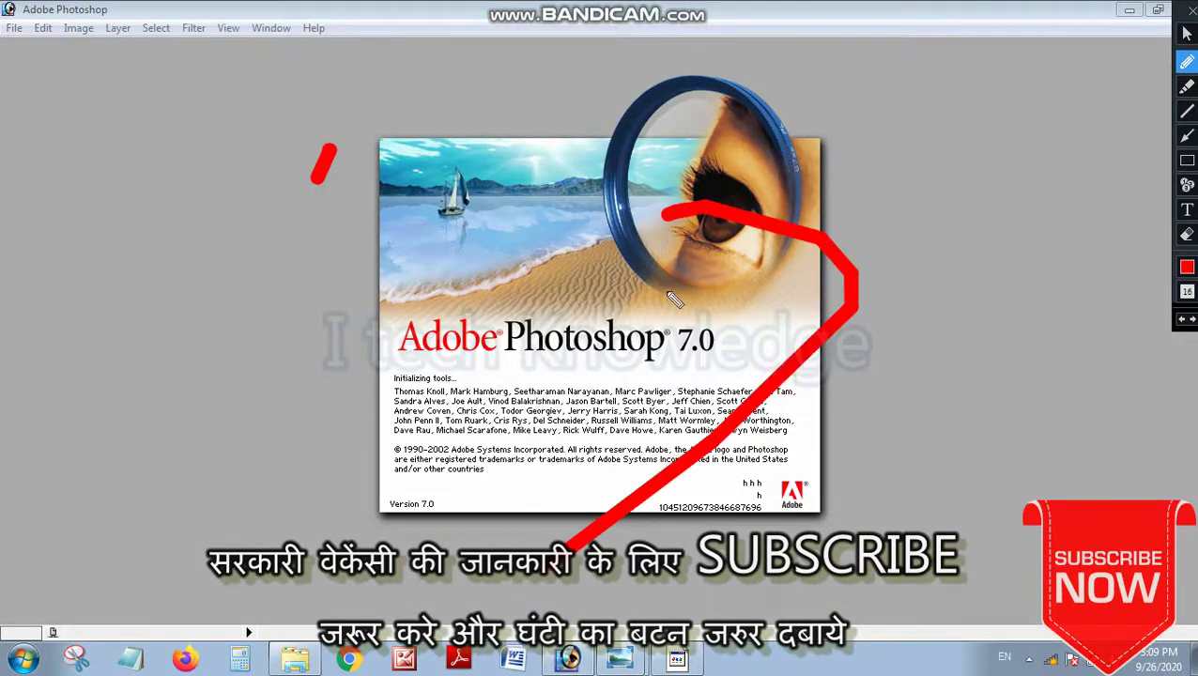
pyautogui.moveTo(734, 328); pyautogui.dragTo(697, 380)
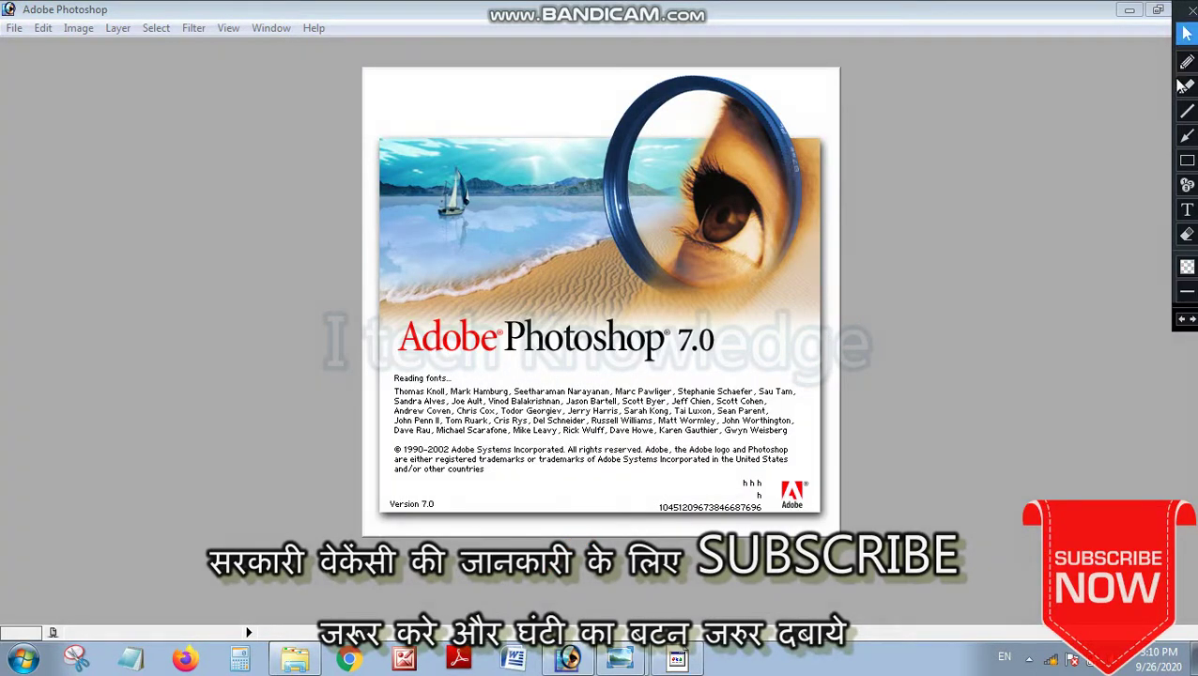
pyautogui.click(1182, 139)
pyautogui.moveTo(830, 250); pyautogui.dragTo(1048, 428)
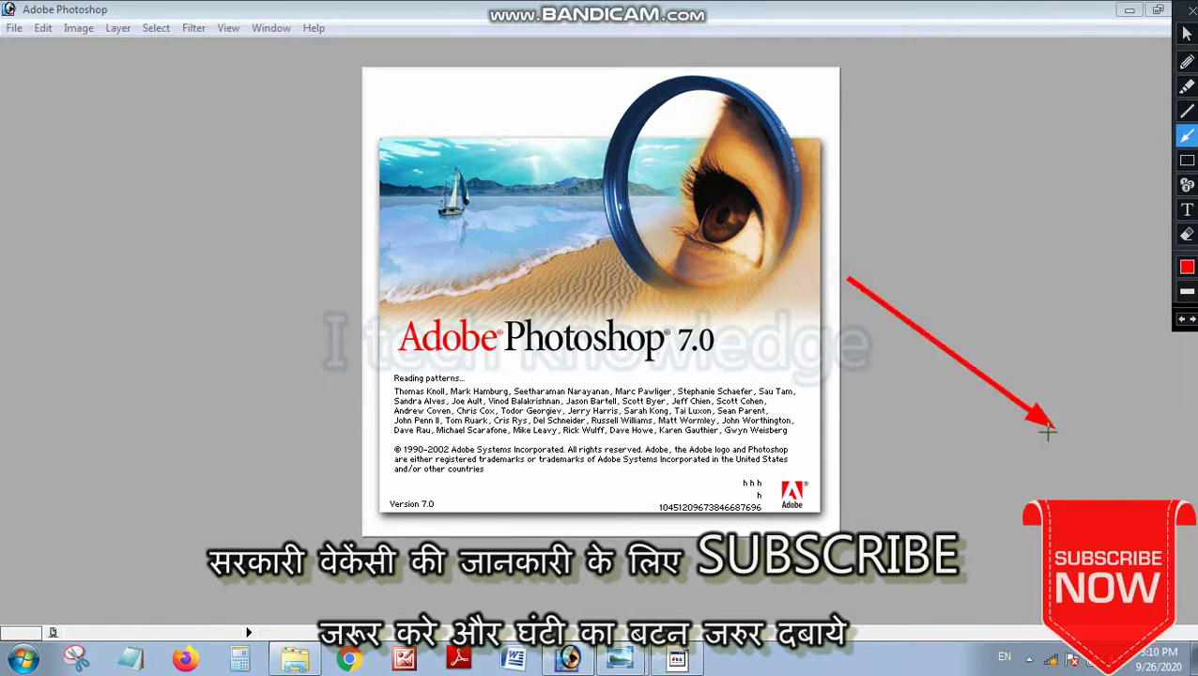
pyautogui.moveTo(1086, 498); pyautogui.dragTo(908, 336)
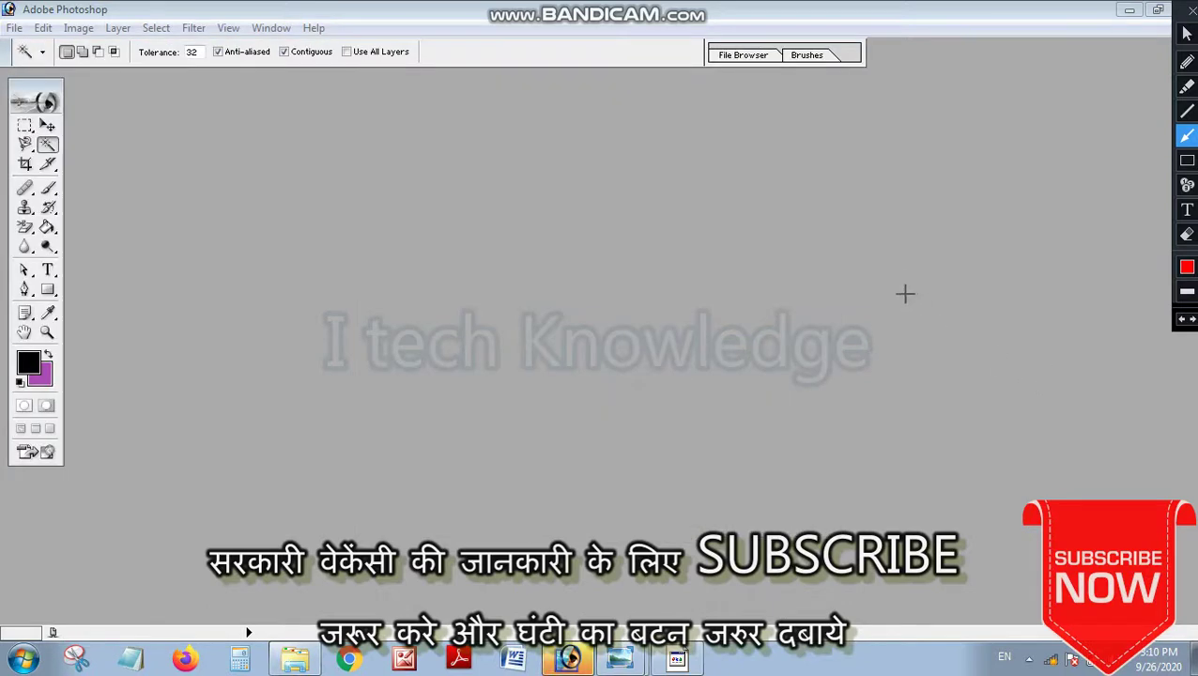
# Step: Open the portrait hghghg.jpg from the Desktop through the workspace's Open dialog
pyautogui.click(1186, 34)
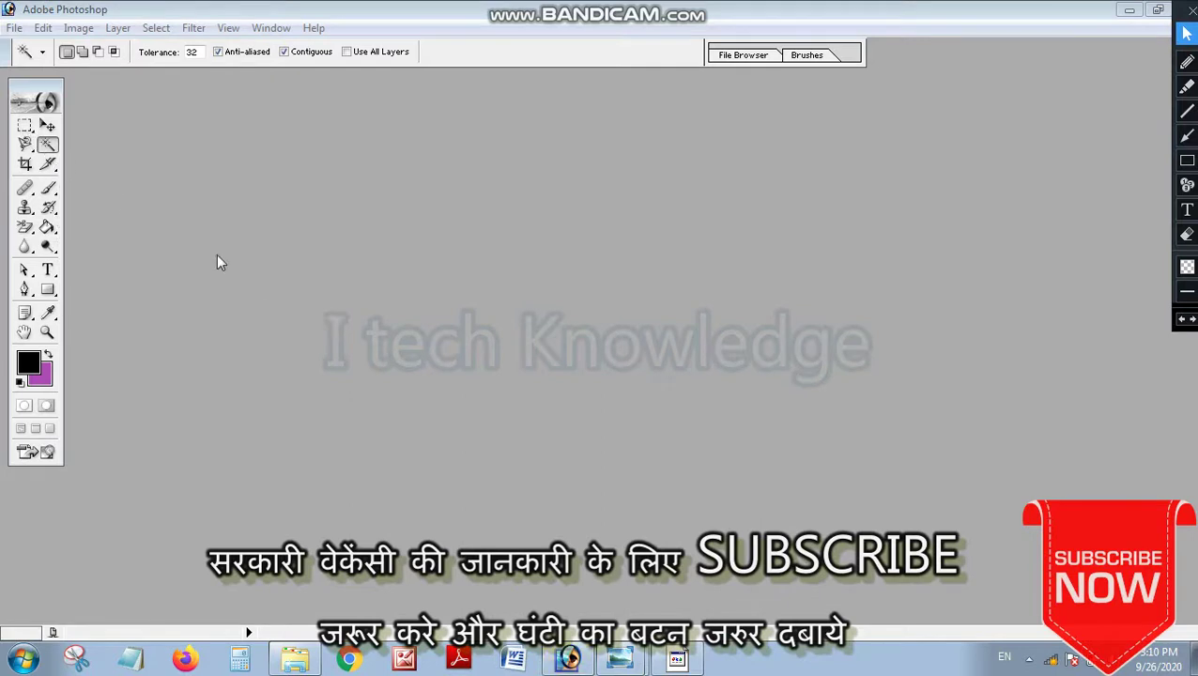
pyautogui.click(13, 29)
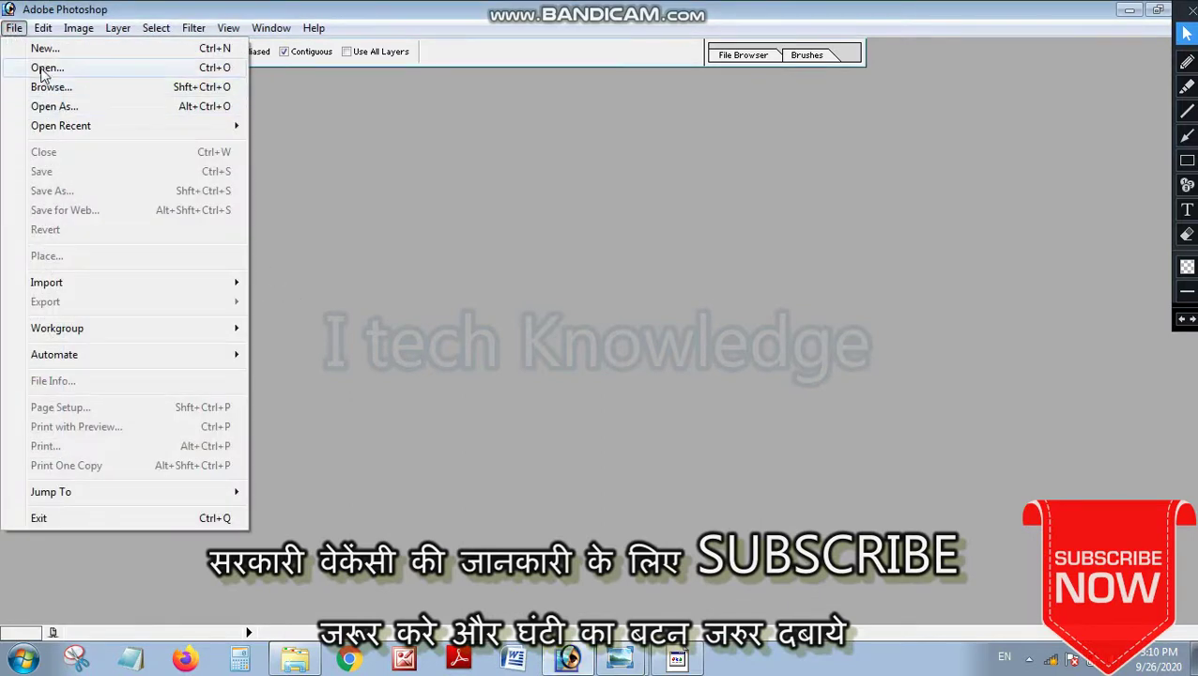
pyautogui.click(264, 163)
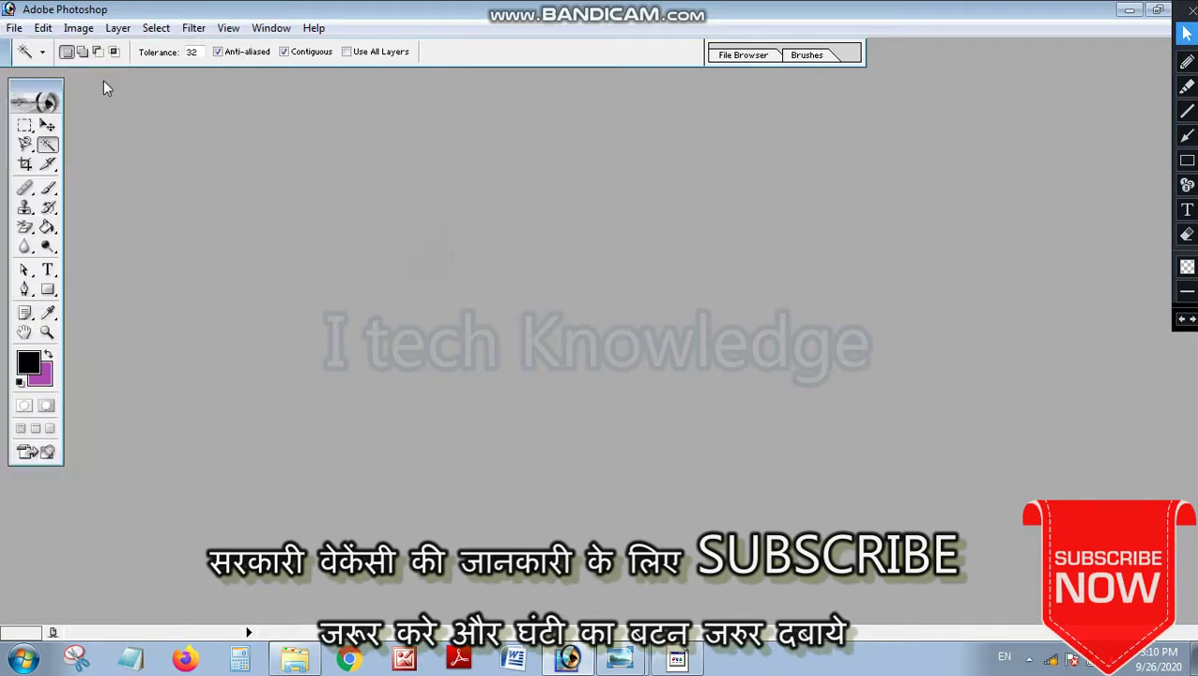
pyautogui.doubleClick(478, 335)
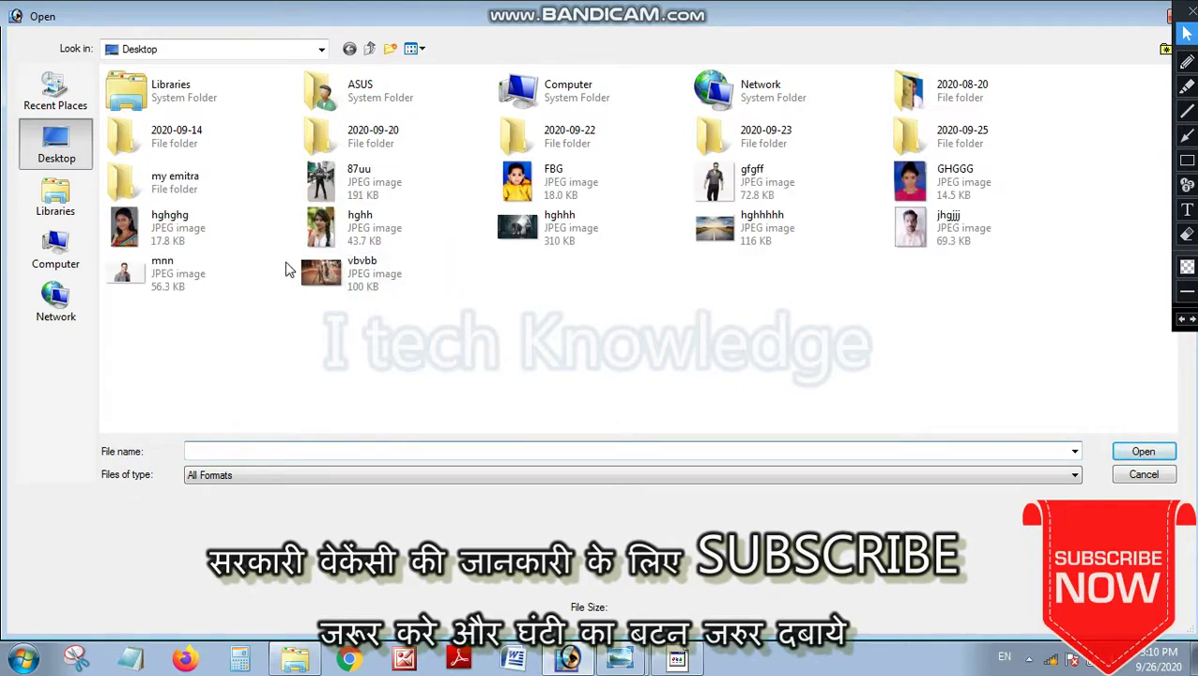
pyautogui.doubleClick(171, 225)
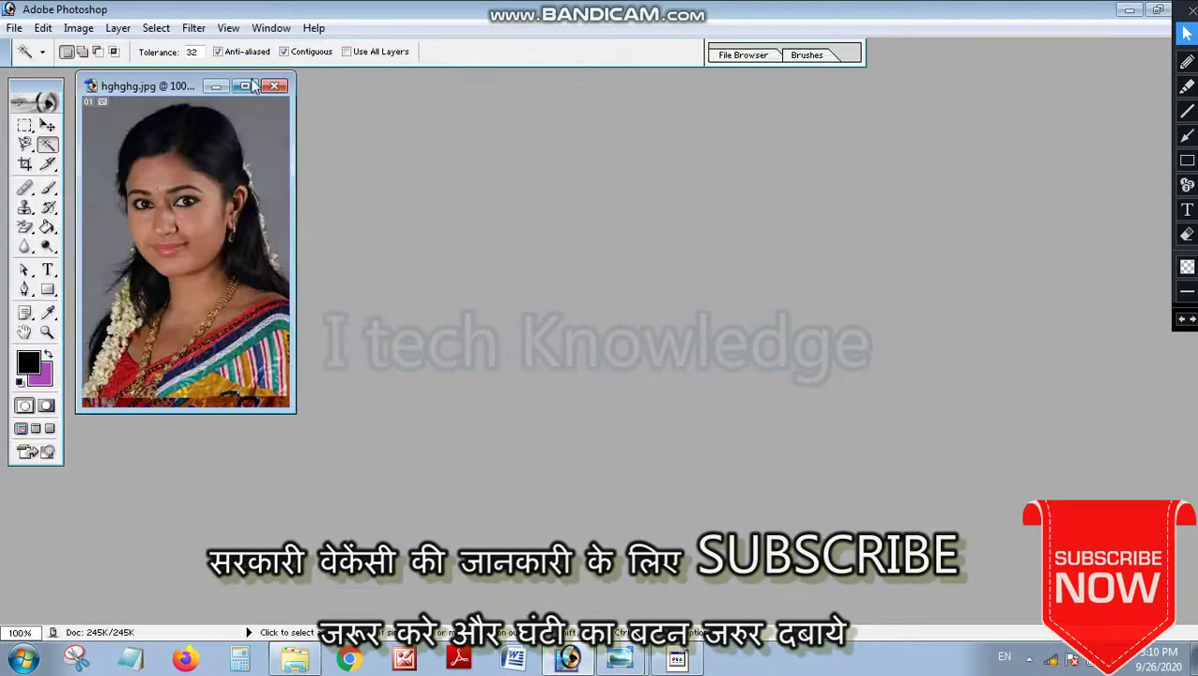
pyautogui.click(244, 85)
pyautogui.hotkey('ctrl', '+')
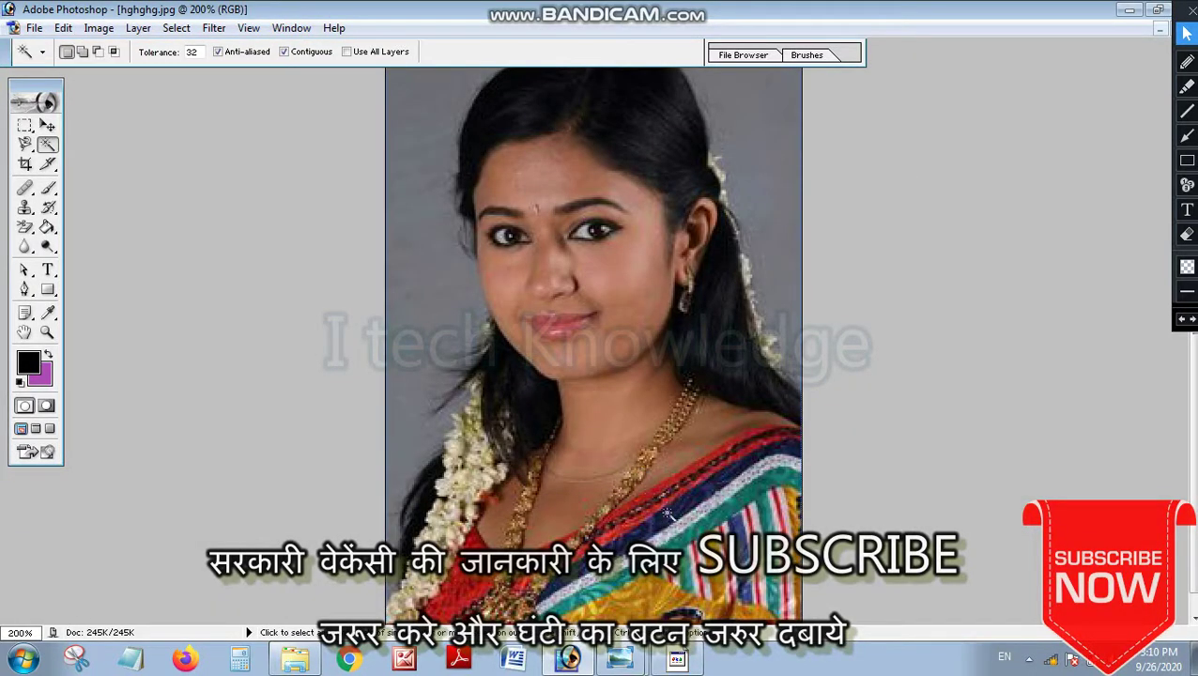
pyautogui.hotkey('ctrl', '-')
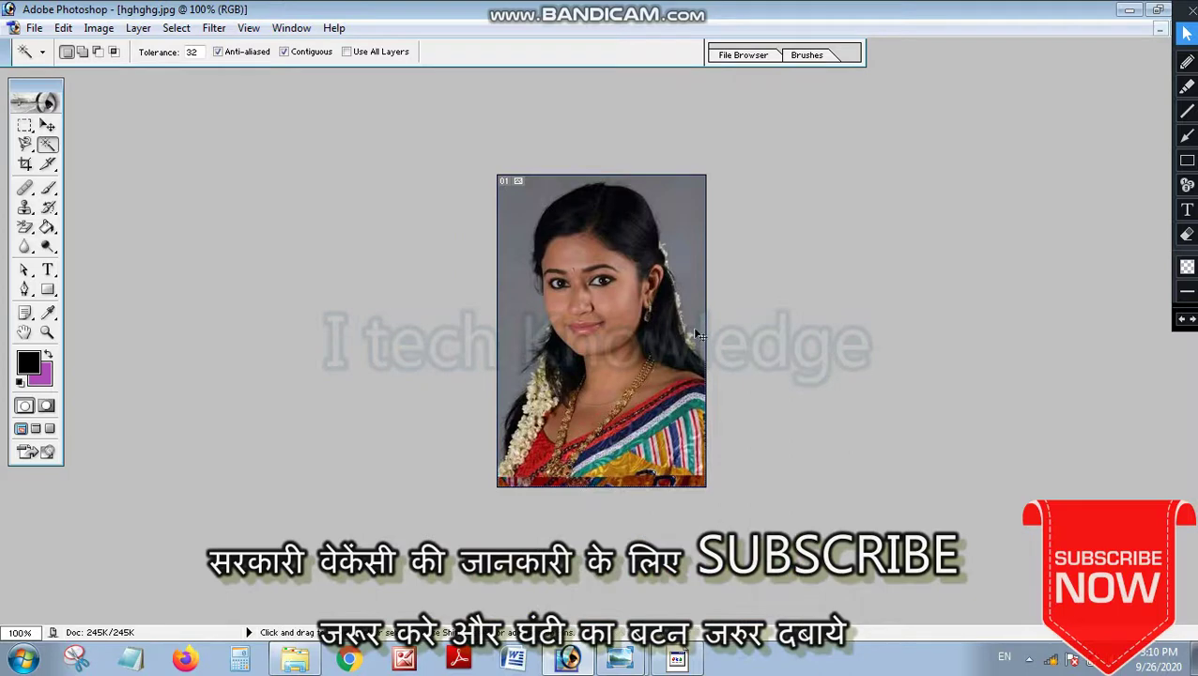
pyautogui.hotkey('ctrl', '+')
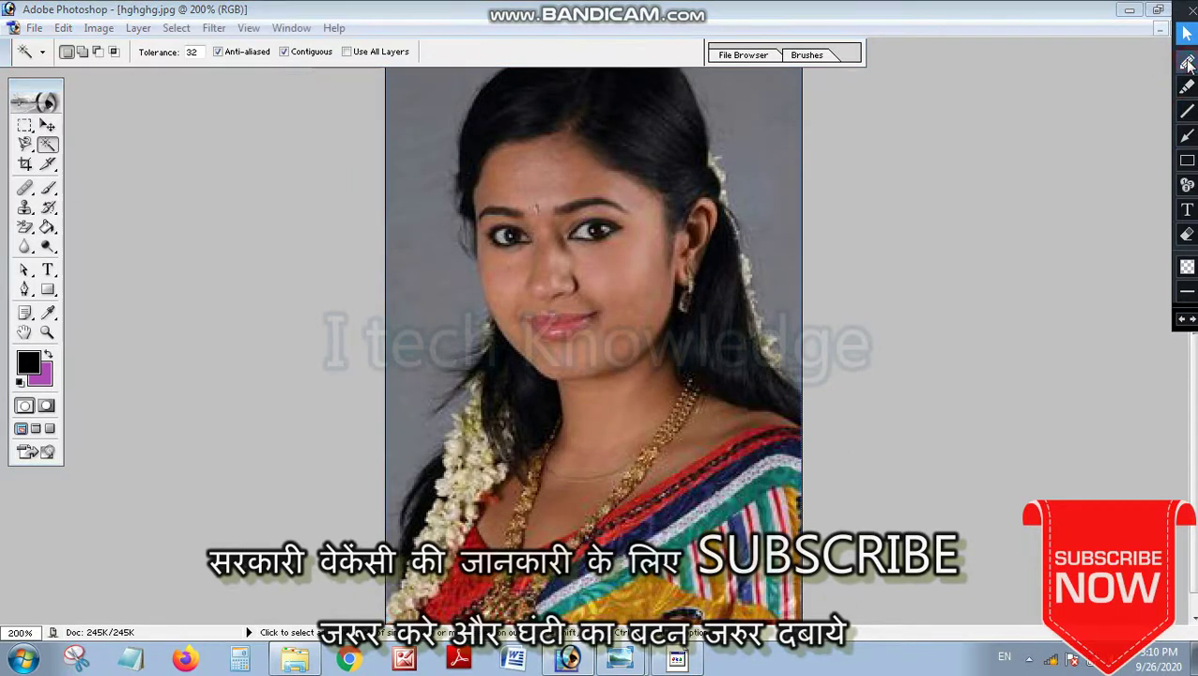
pyautogui.click(1188, 60)
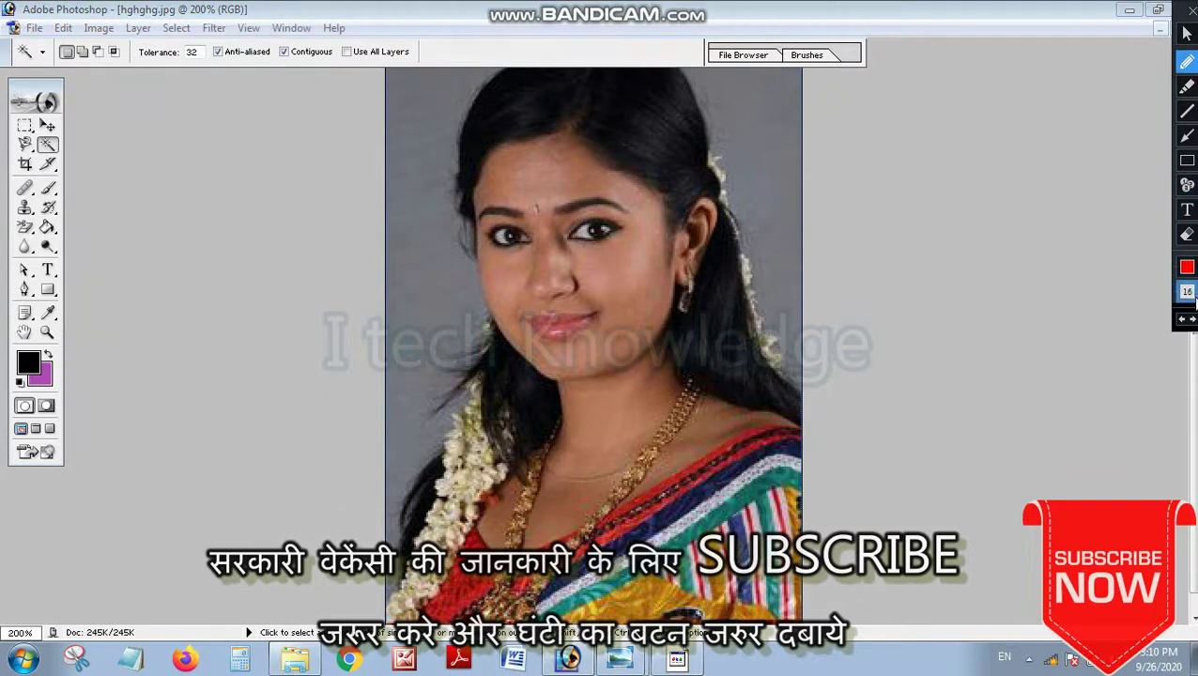
pyautogui.click(1187, 292)
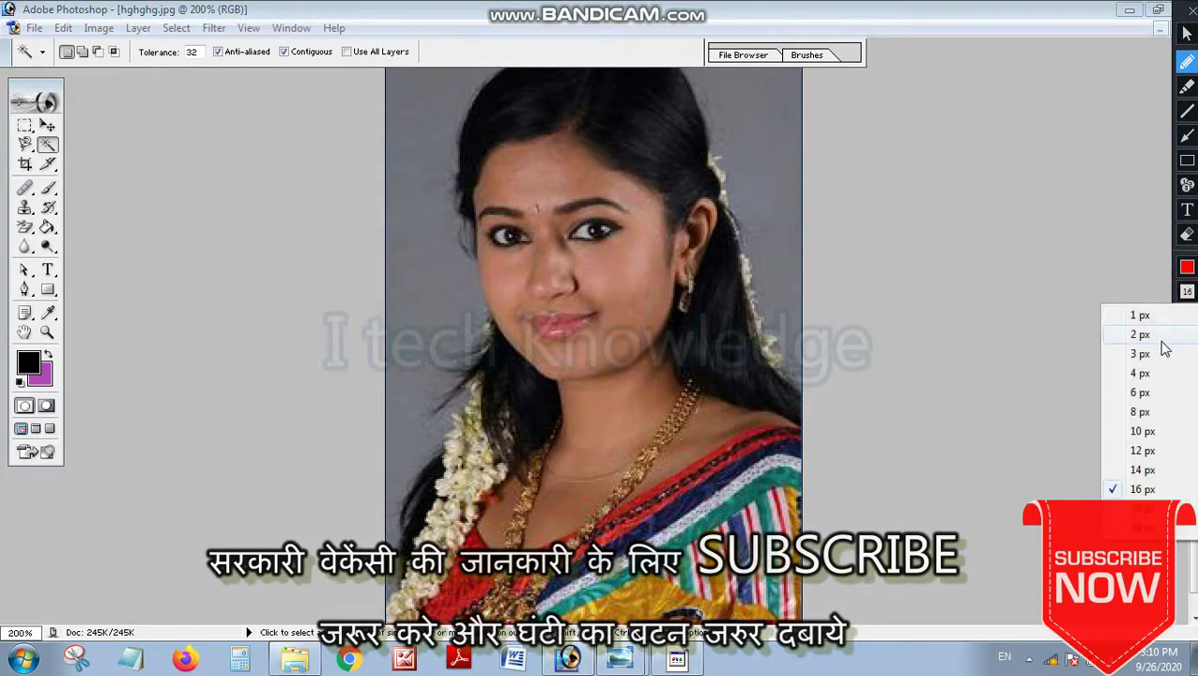
pyautogui.click(1139, 393)
pyautogui.moveTo(727, 147); pyautogui.dragTo(807, 233)
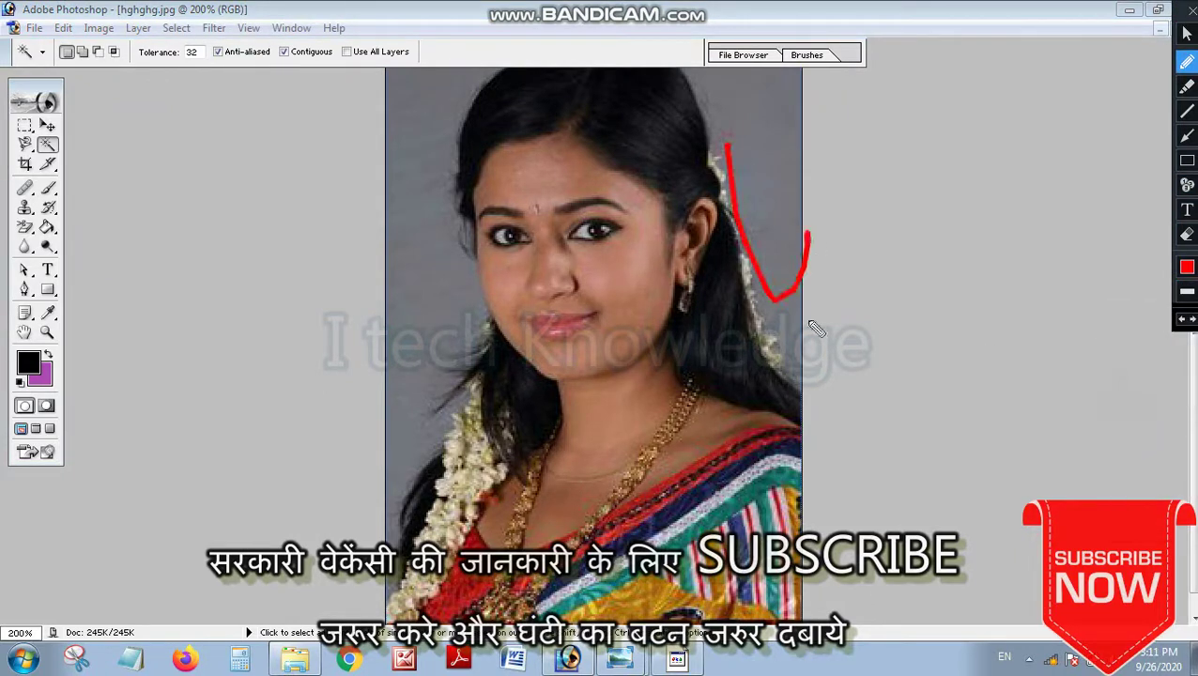
pyautogui.moveTo(430, 148); pyautogui.dragTo(419, 193)
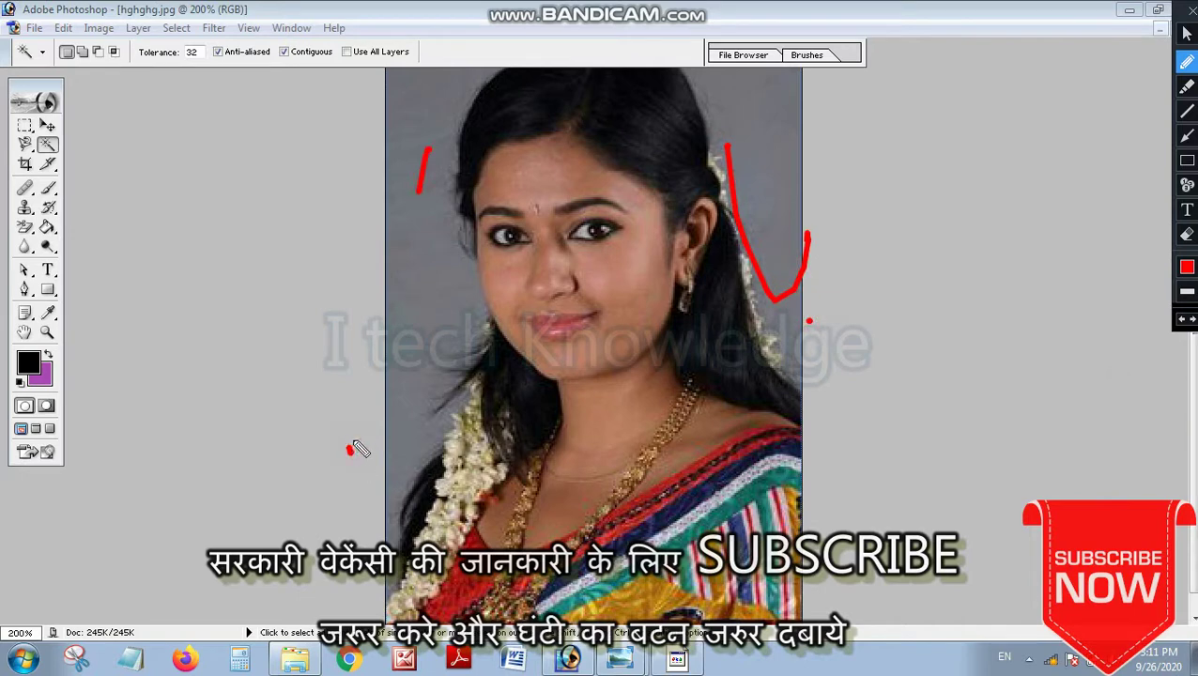
pyautogui.hotkey('ctrl', 'z')
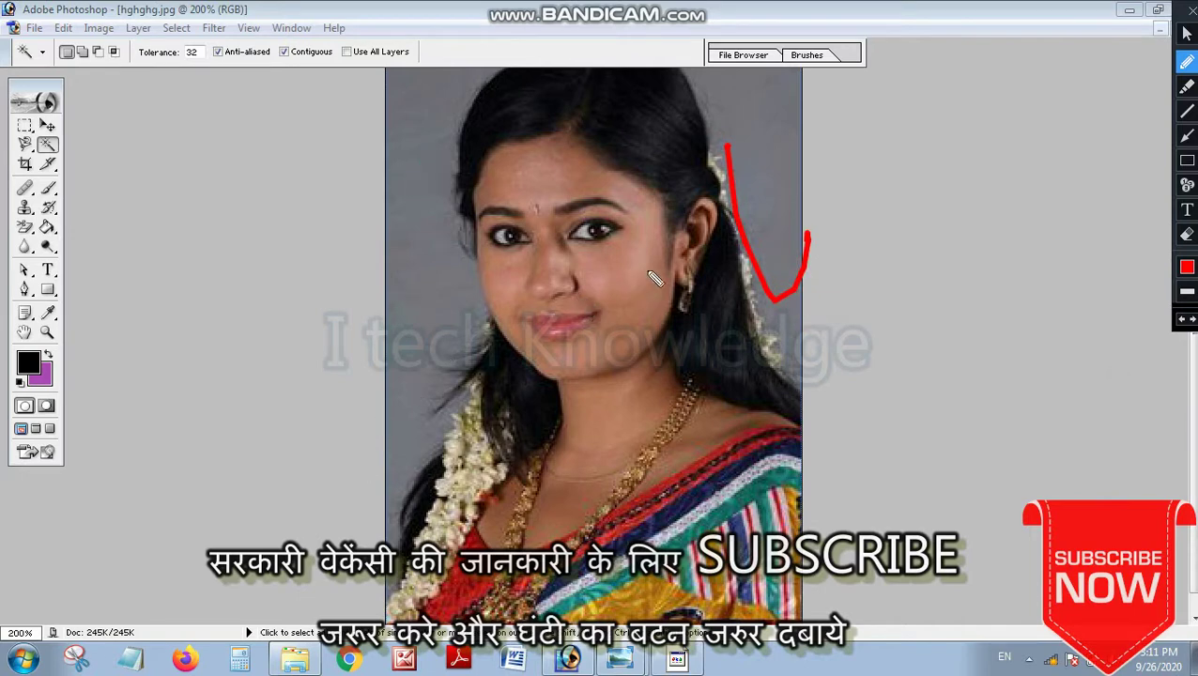
pyautogui.hotkey('ctrl', 'z')
pyautogui.click(1186, 33)
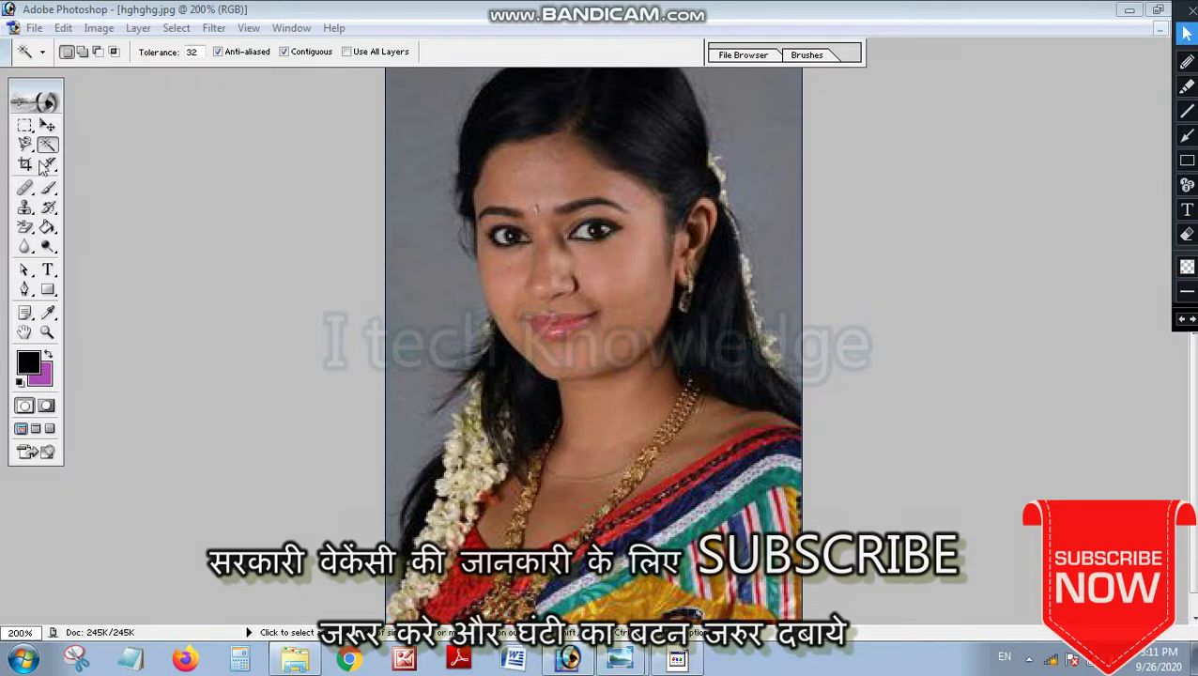
pyautogui.click(47, 147)
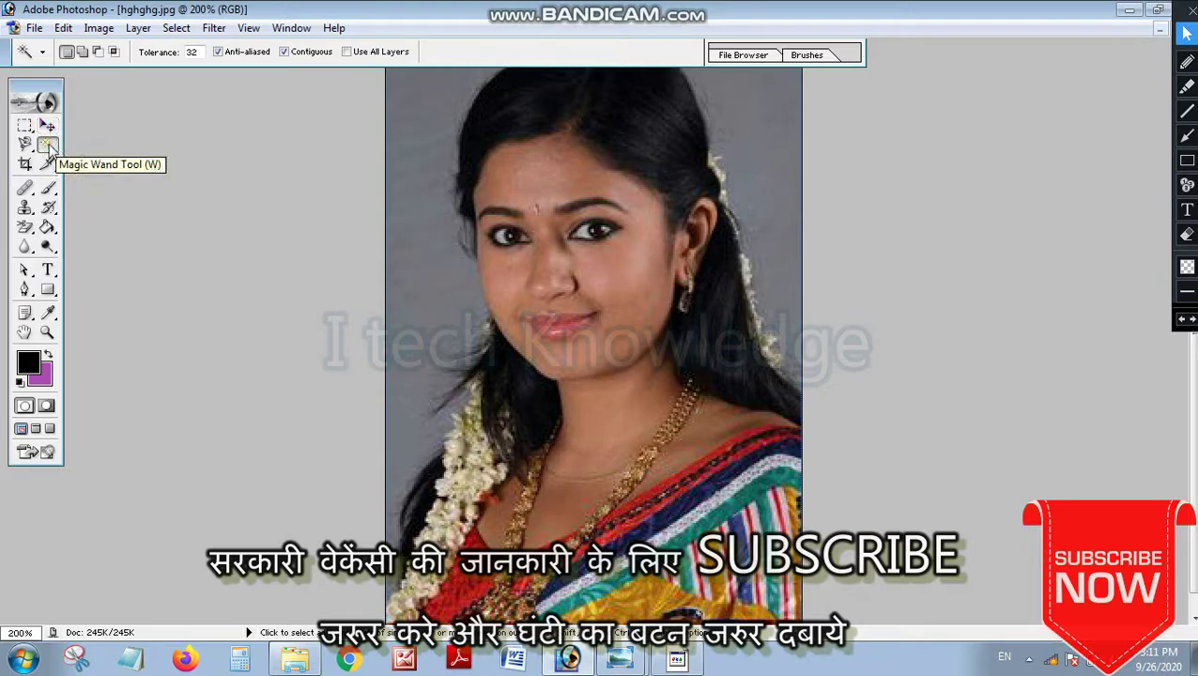
# Step: Magic-wand the grey backdrop, set the background colour to bright green, and fill it
pyautogui.click(49, 148)
pyautogui.click(398, 239)
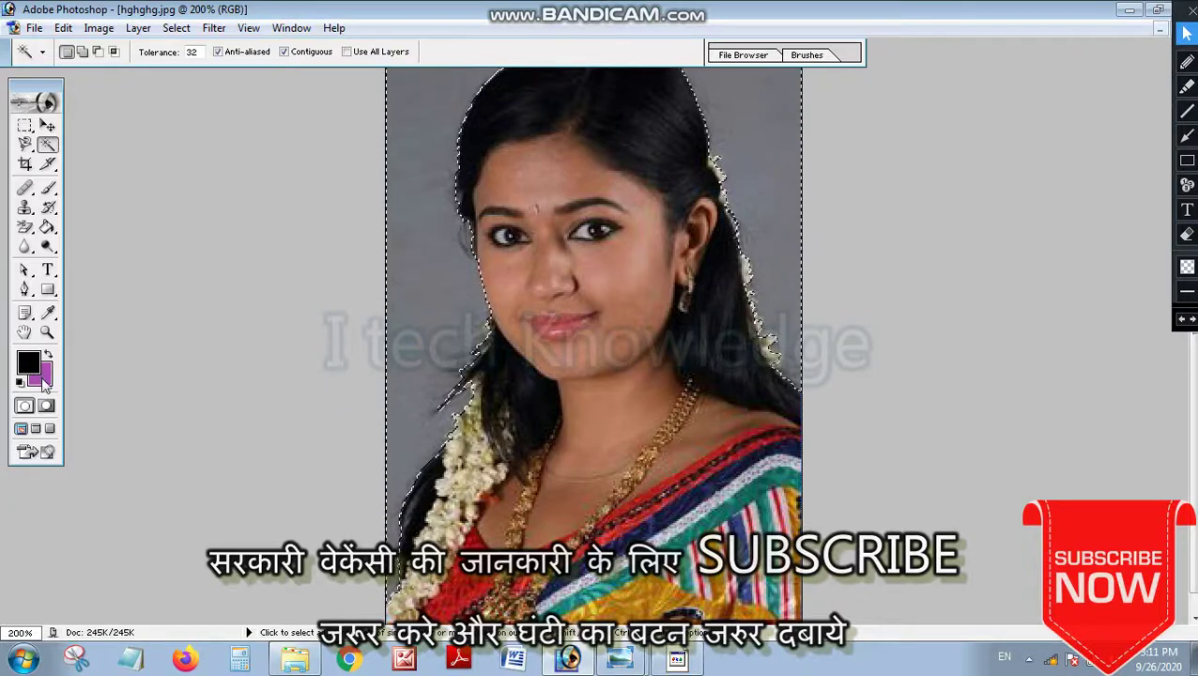
pyautogui.click(41, 377)
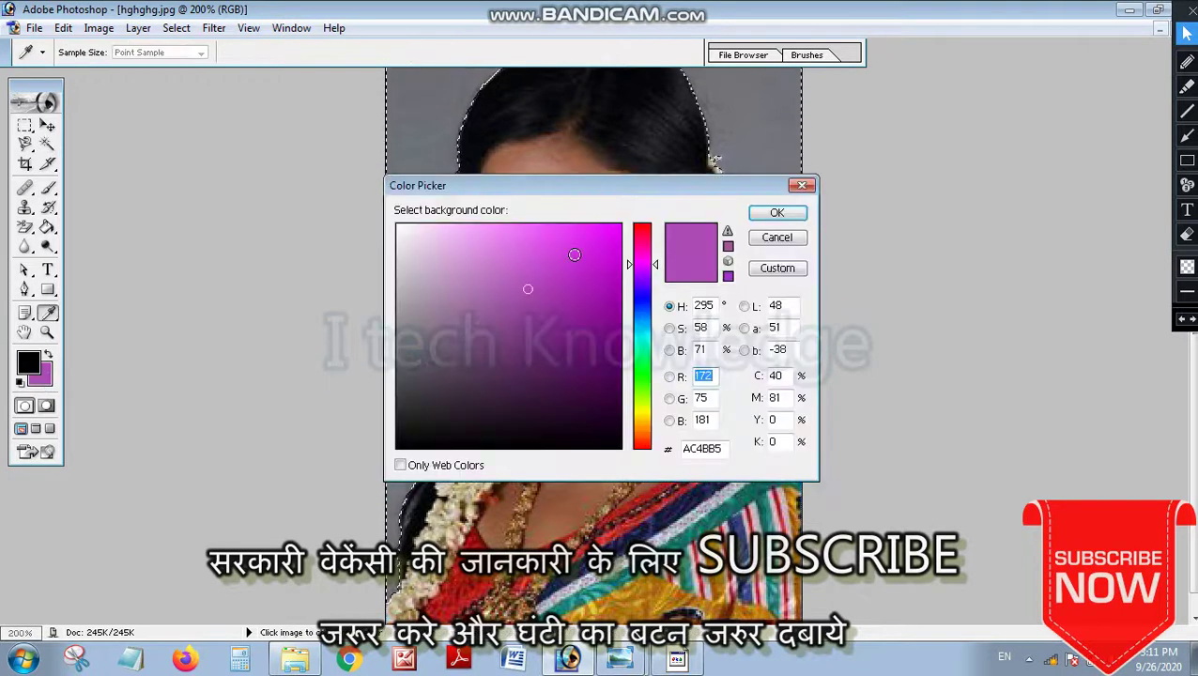
pyautogui.click(619, 225)
pyautogui.click(641, 370)
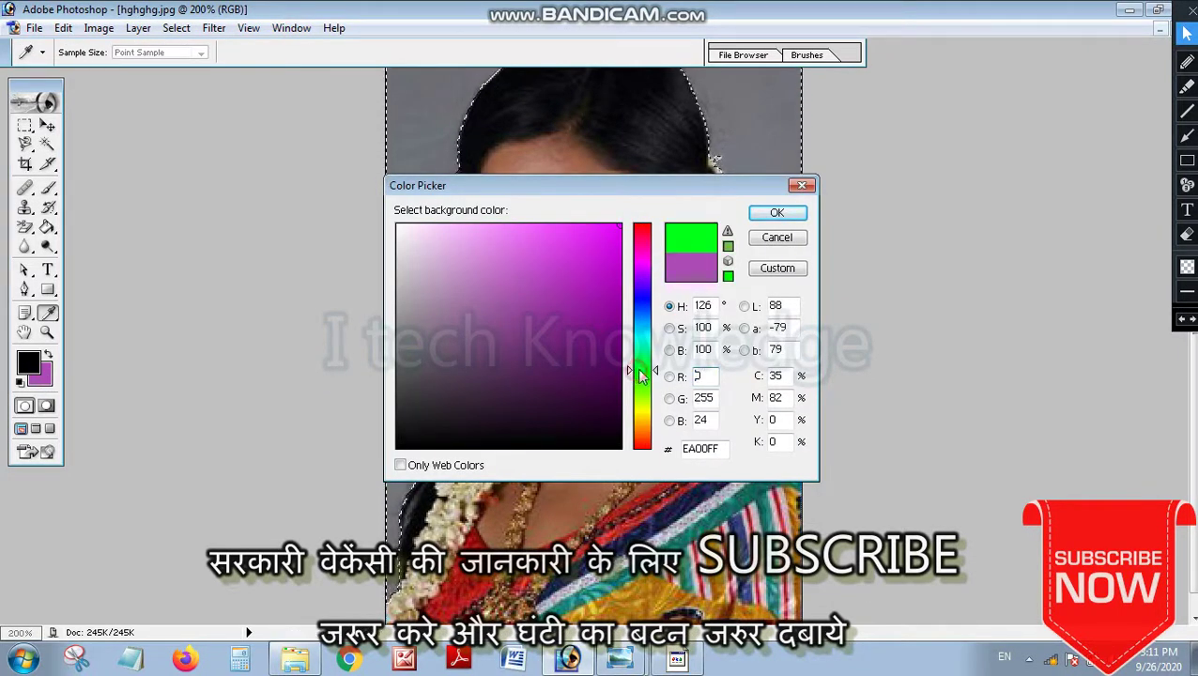
pyautogui.click(769, 214)
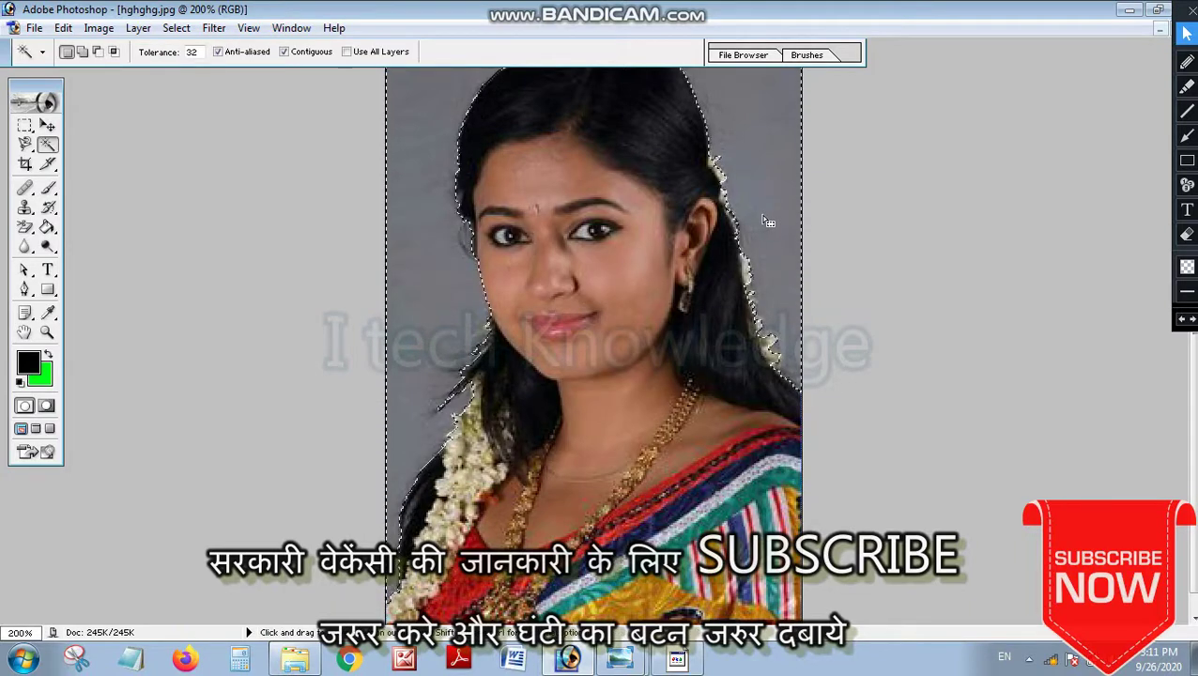
pyautogui.press('Delete')
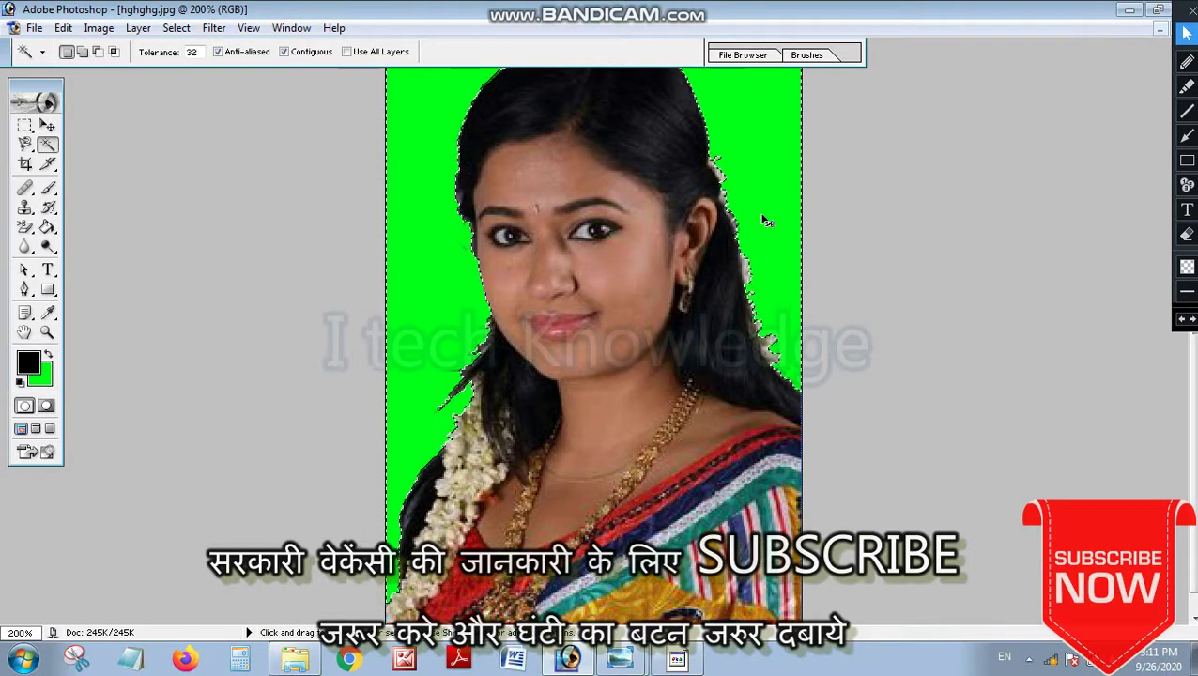
pyautogui.hotkey('ctrl', '-')
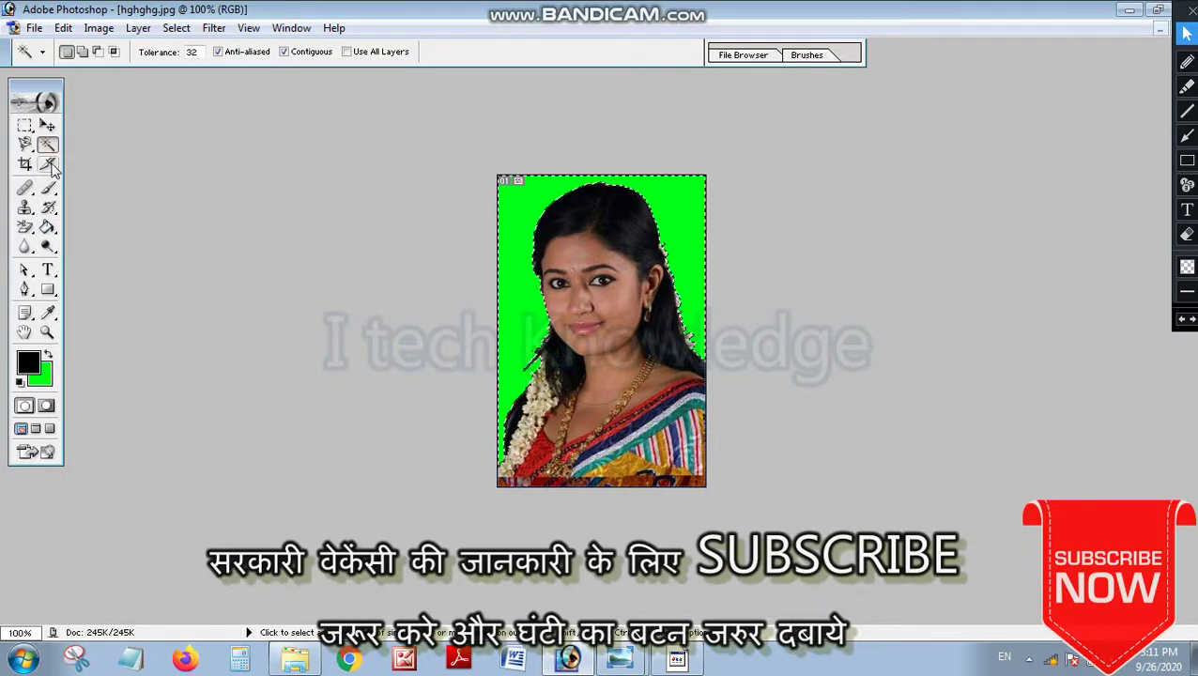
# Step: Fill the green background with blue using the Paint Bucket
pyautogui.click(50, 229)
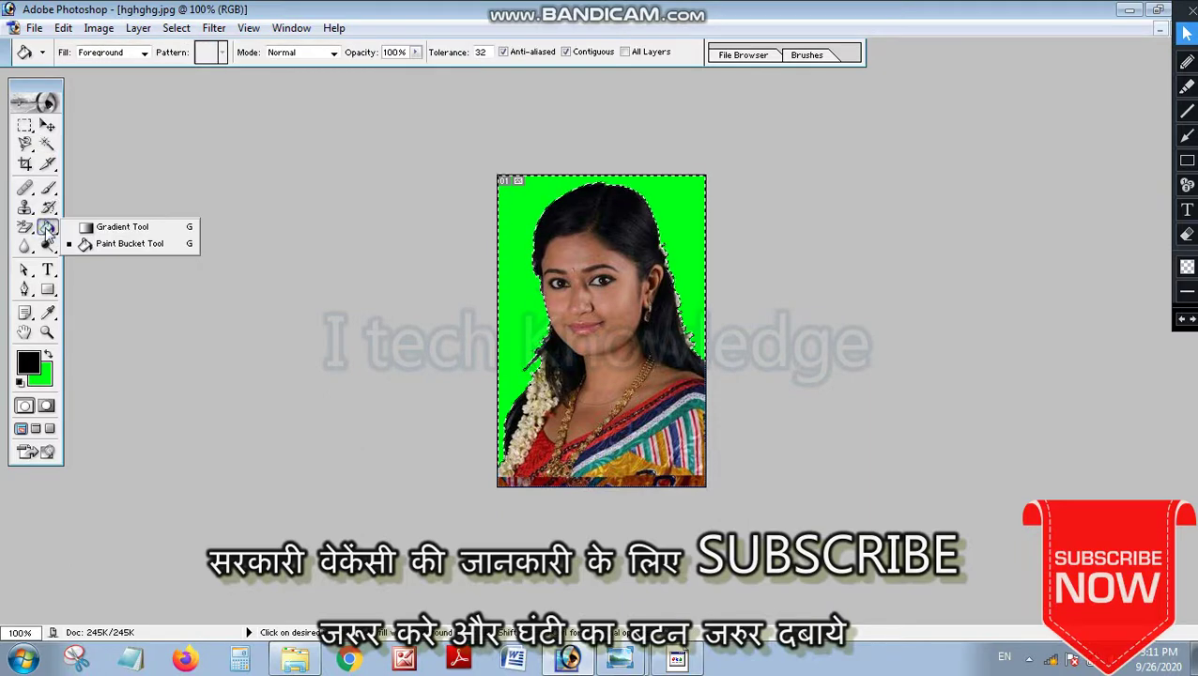
pyautogui.click(106, 245)
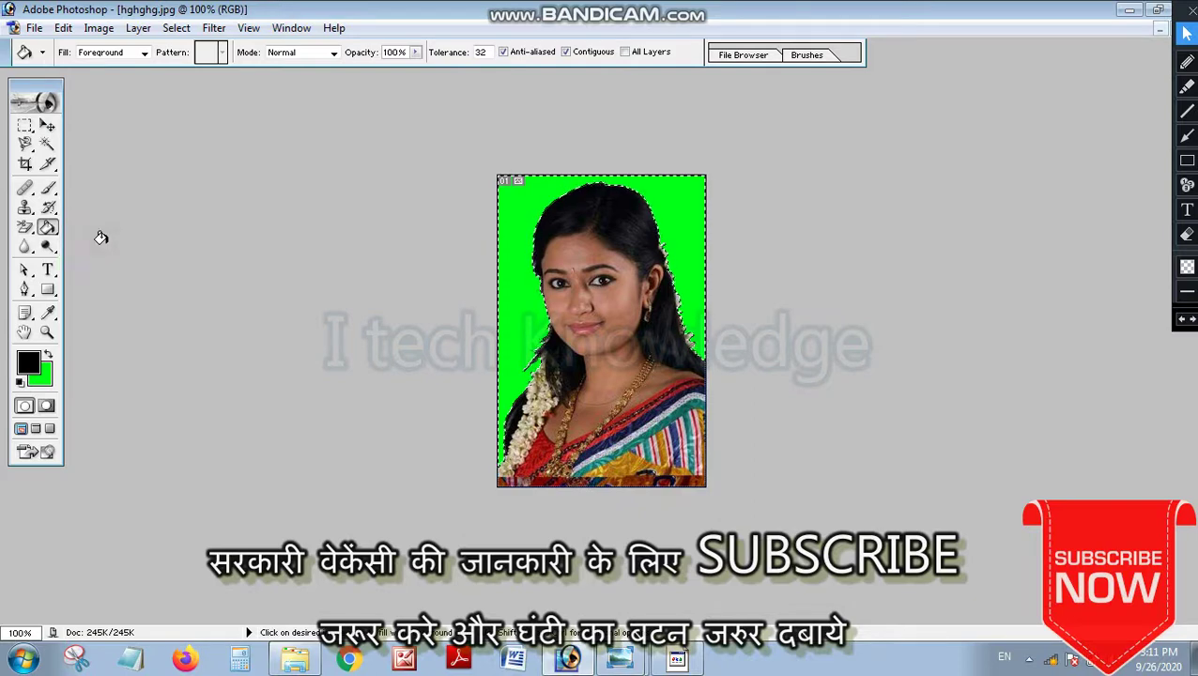
pyautogui.click(29, 363)
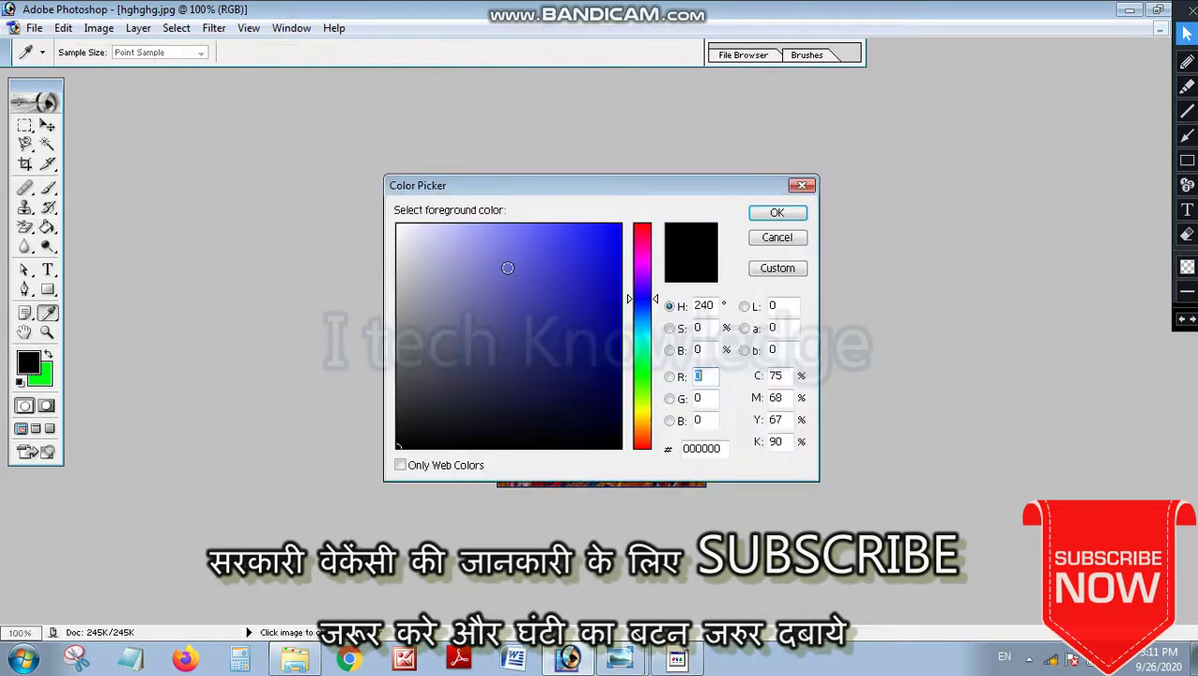
pyautogui.click(618, 241)
pyautogui.click(768, 212)
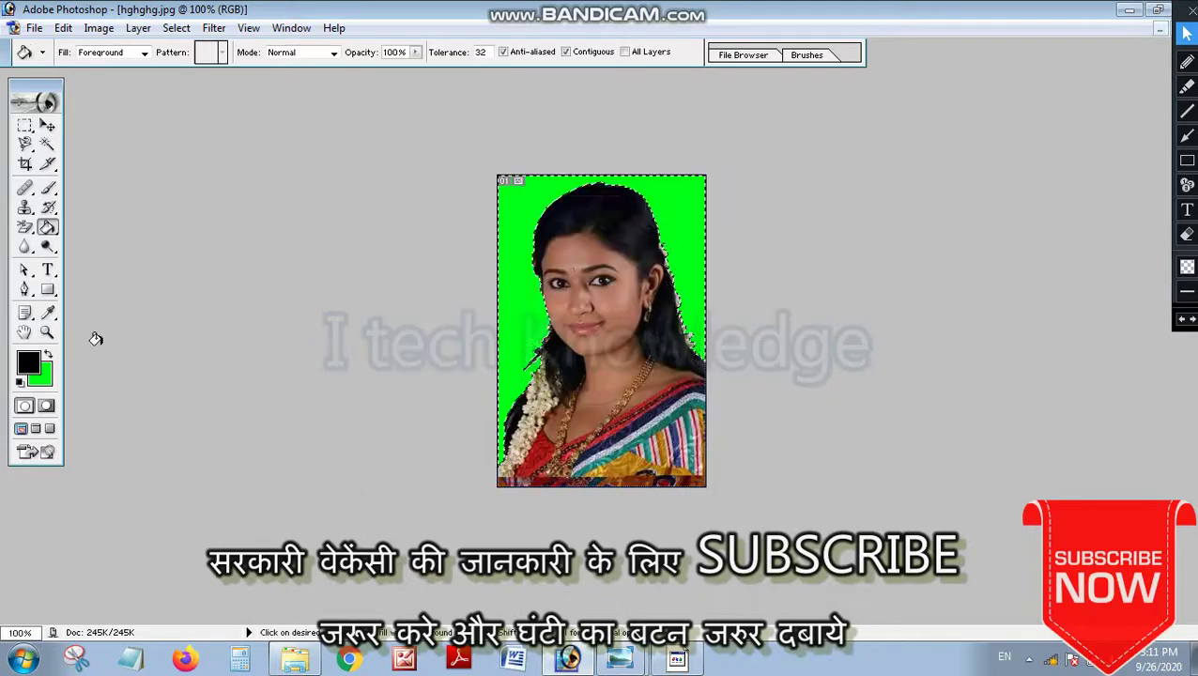
pyautogui.click(668, 236)
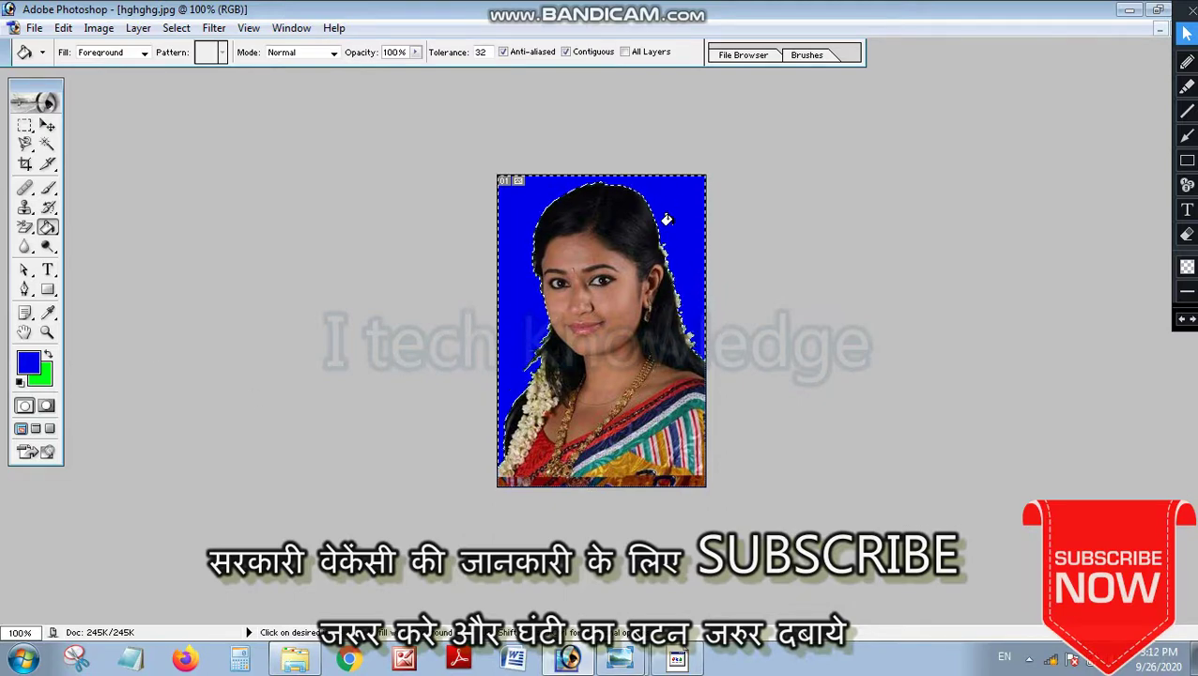
# Step: Recolour the blue background to cyan
pyautogui.click(29, 362)
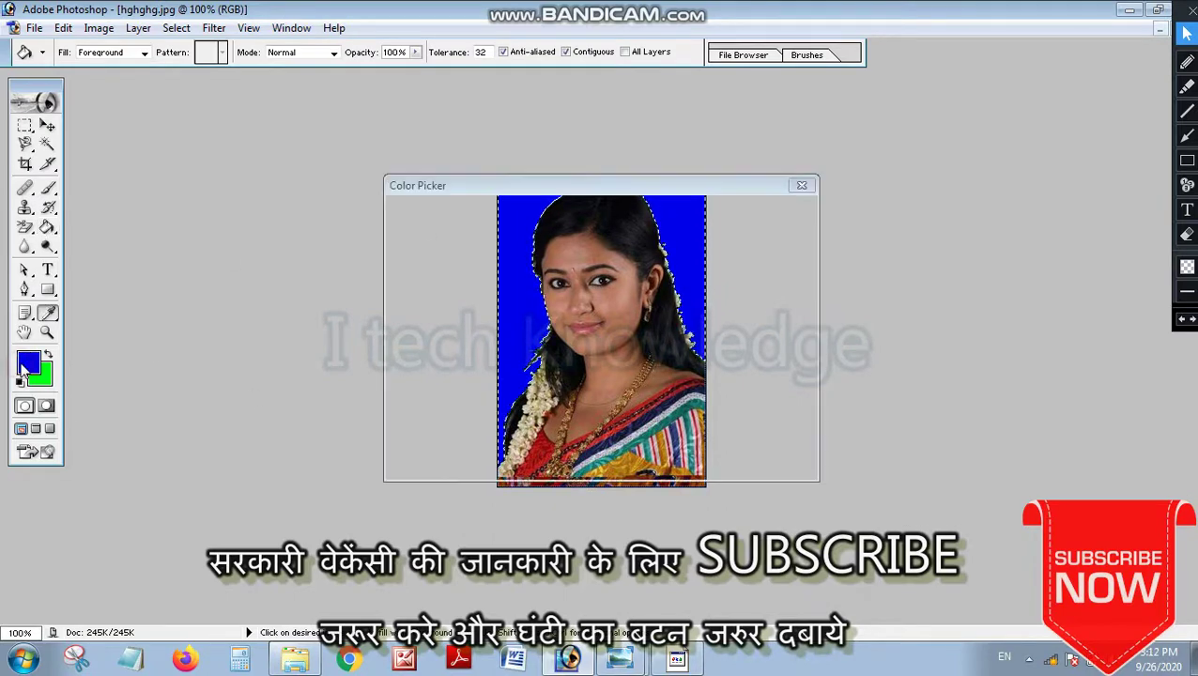
pyautogui.moveTo(641, 279); pyautogui.dragTo(634, 267)
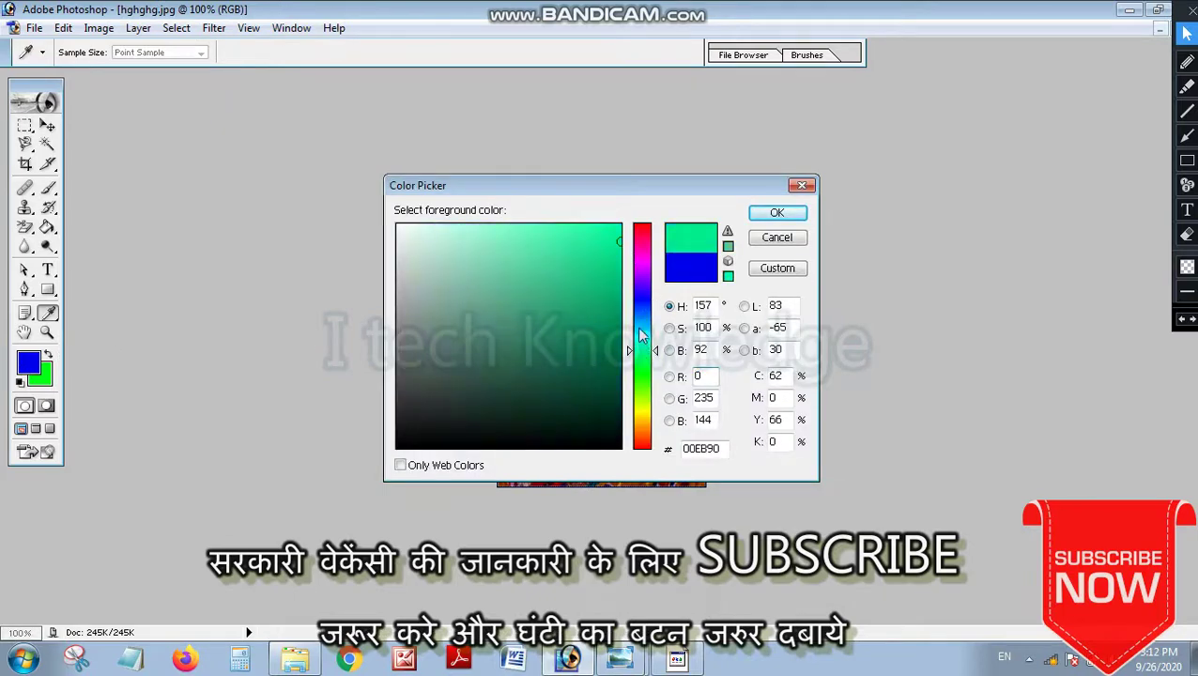
pyautogui.click(758, 214)
pyautogui.press('g')
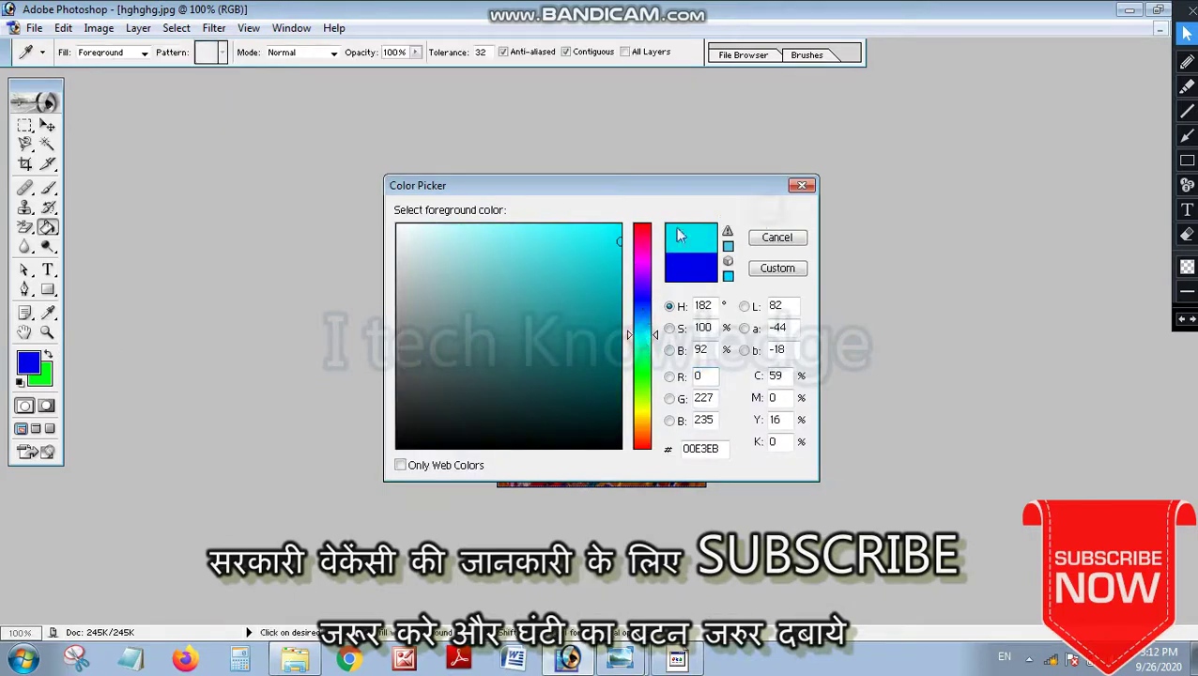
pyautogui.click(681, 222)
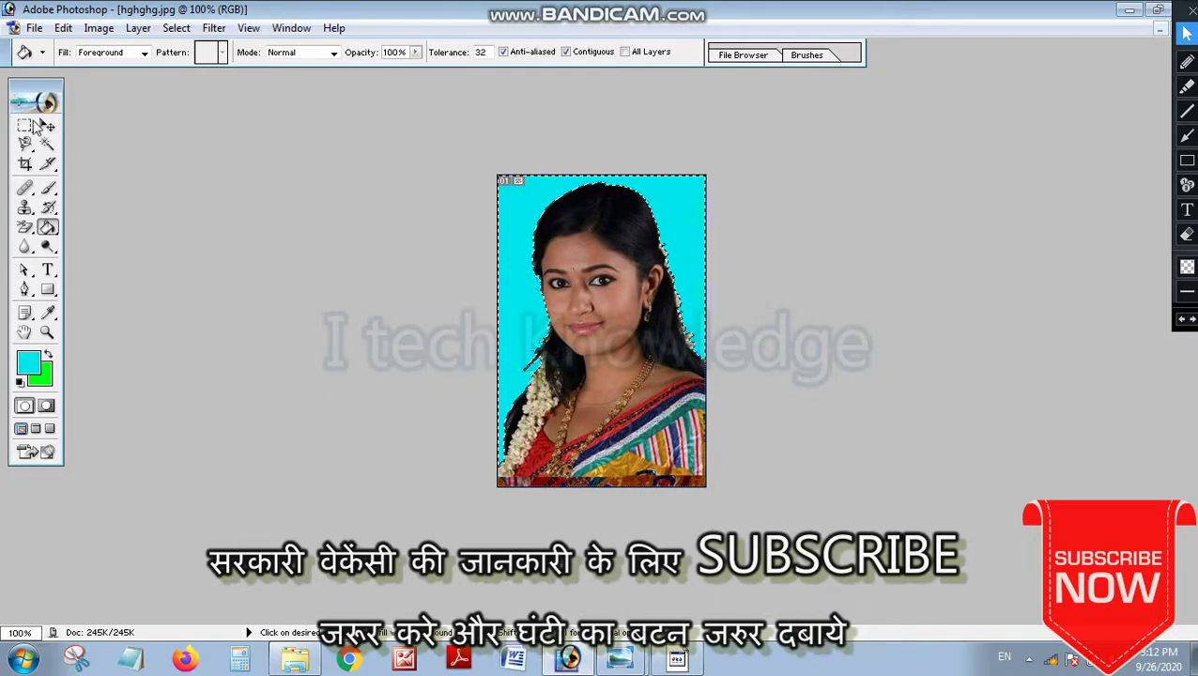
# Step: Recolour the cyan background to soft pink (DF71DB)
pyautogui.click(42, 365)
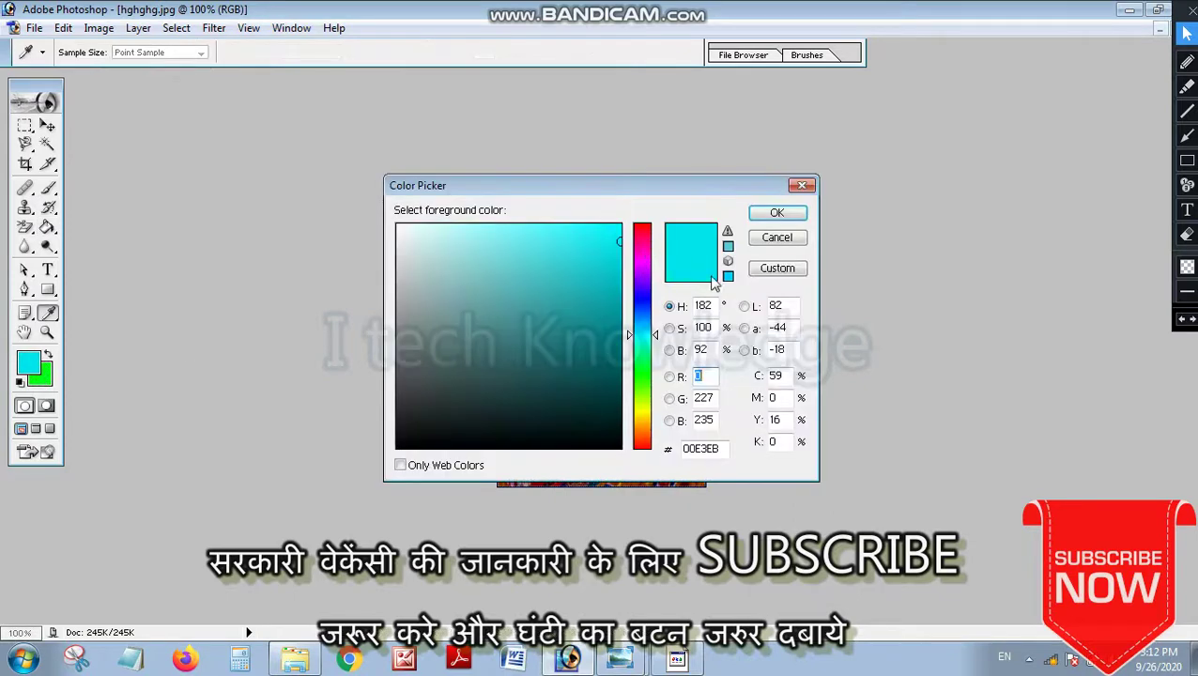
pyautogui.click(642, 300)
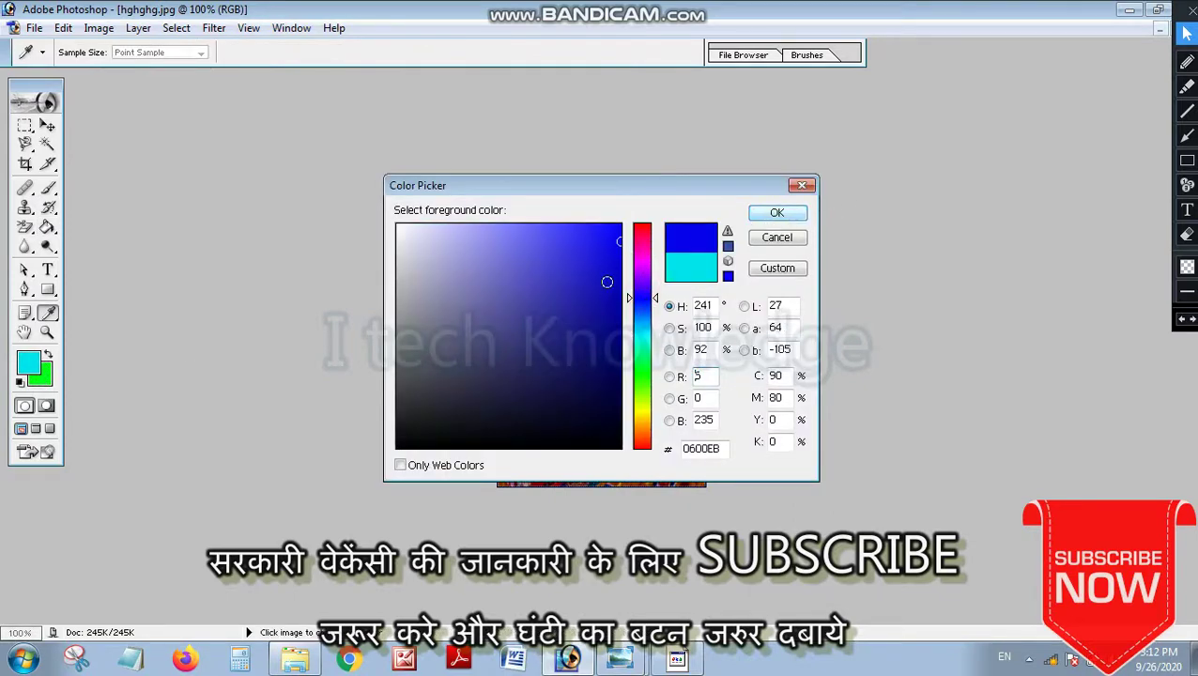
pyautogui.click(636, 263)
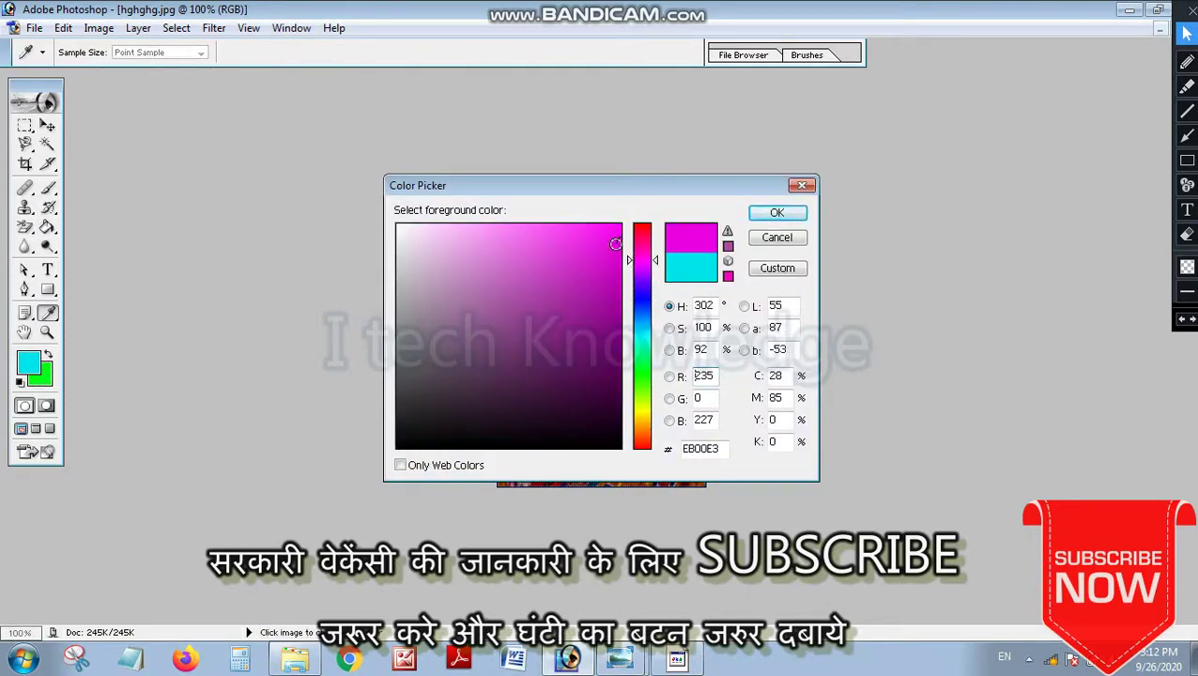
pyautogui.moveTo(615, 244); pyautogui.dragTo(506, 251)
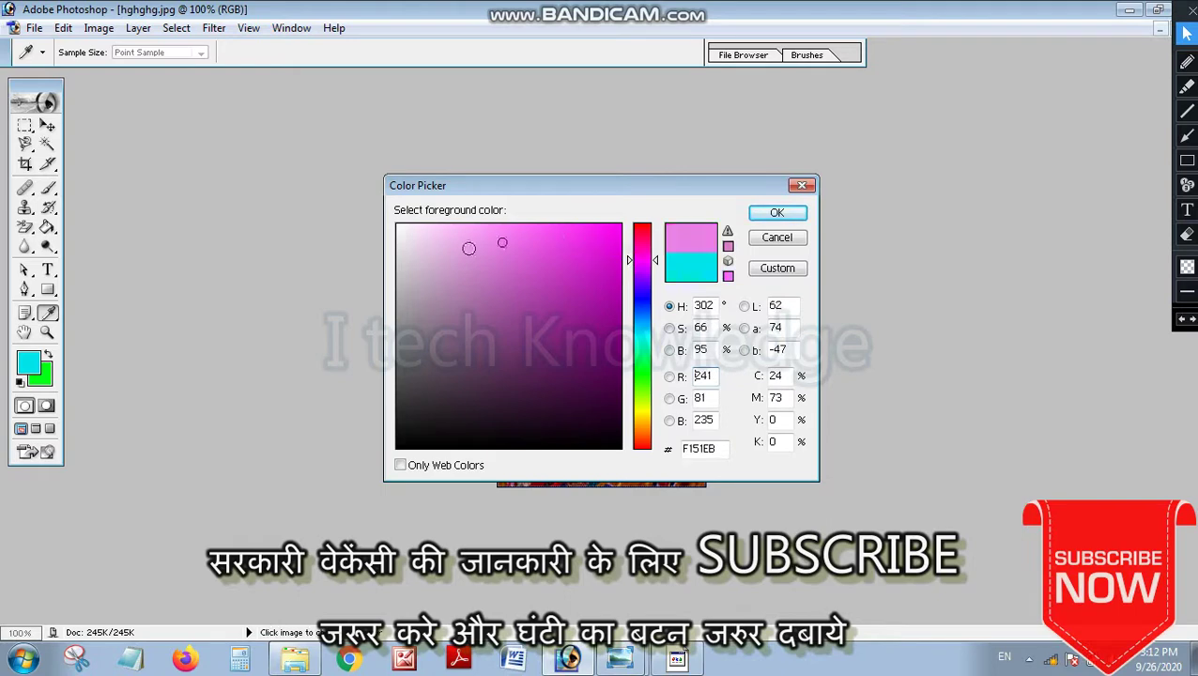
pyautogui.click(521, 229)
pyautogui.click(777, 214)
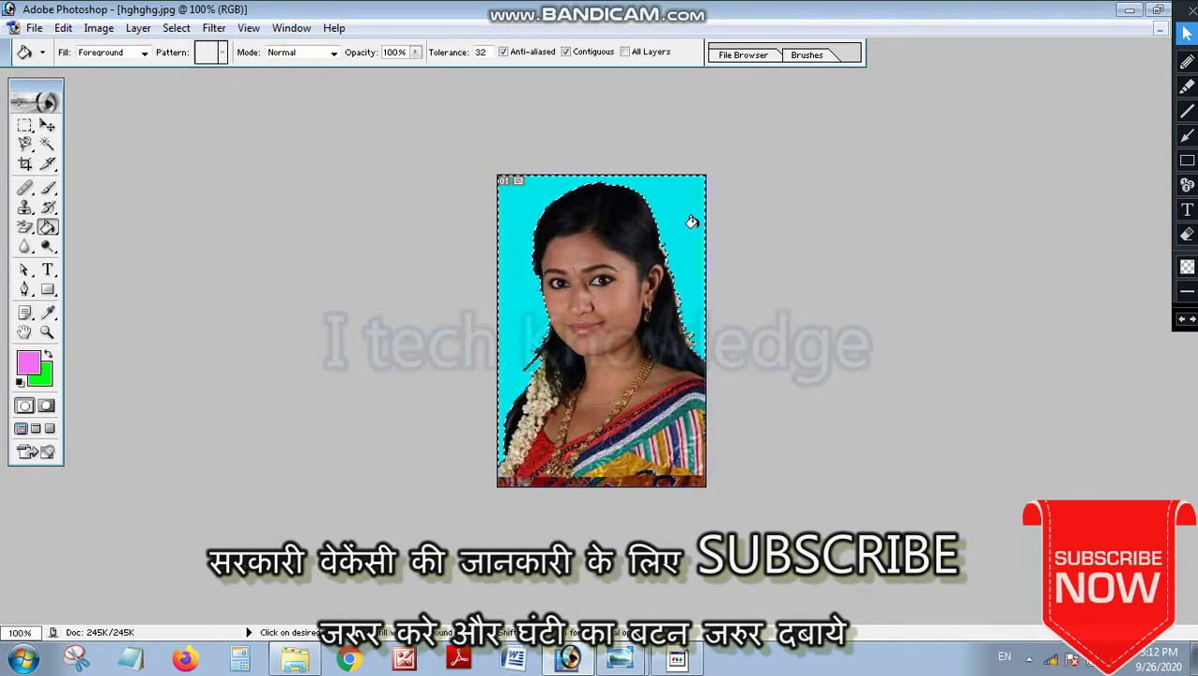
pyautogui.click(690, 219)
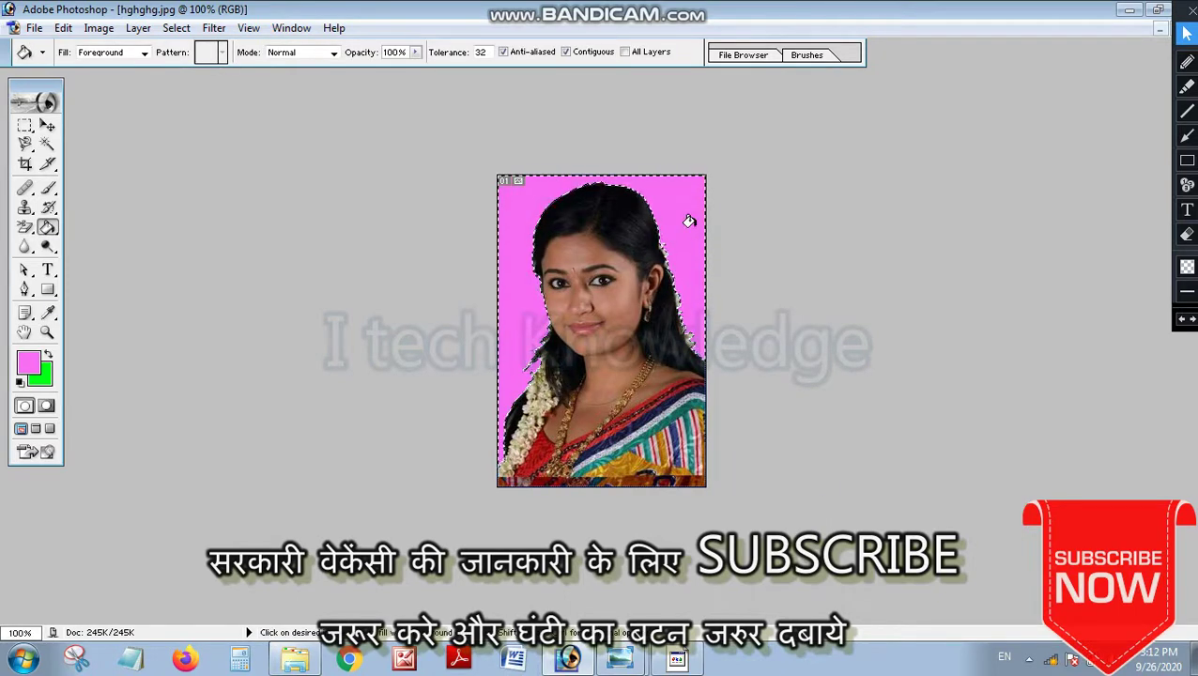
pyautogui.click(46, 125)
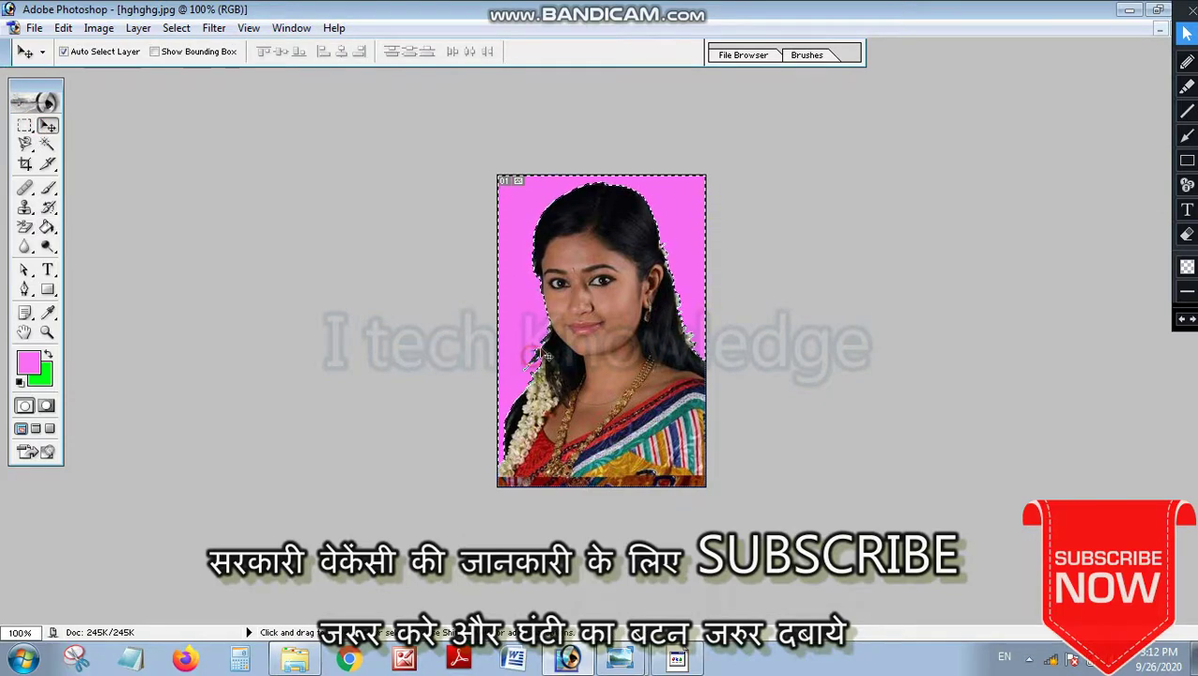
pyautogui.click(25, 125)
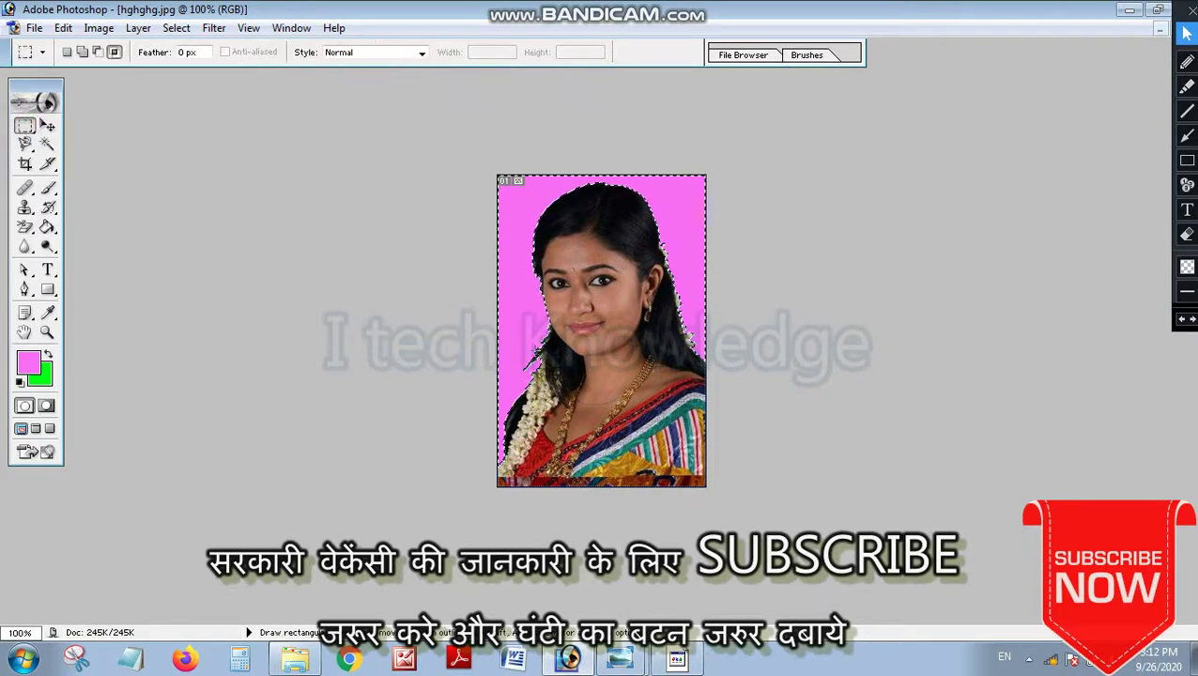
pyautogui.click(541, 352)
pyautogui.rightClick(603, 307)
pyautogui.press('Escape')
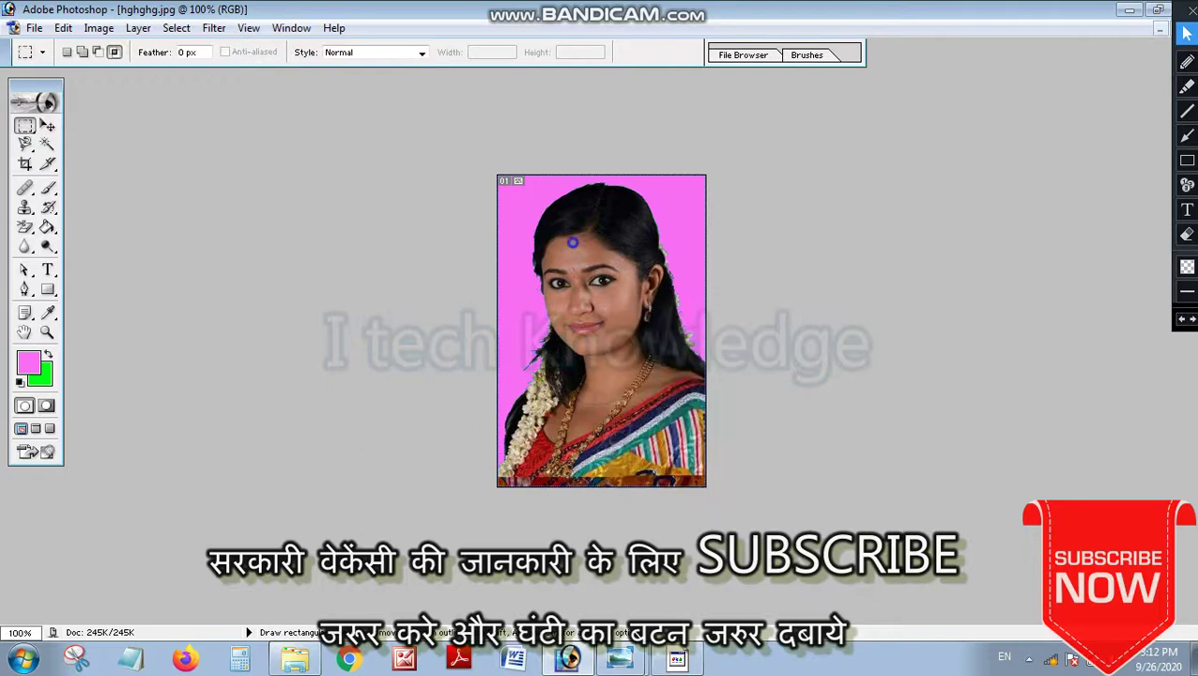
pyautogui.rightClick(570, 242)
pyautogui.press('Escape')
pyautogui.click(725, 233)
pyautogui.rightClick(585, 262)
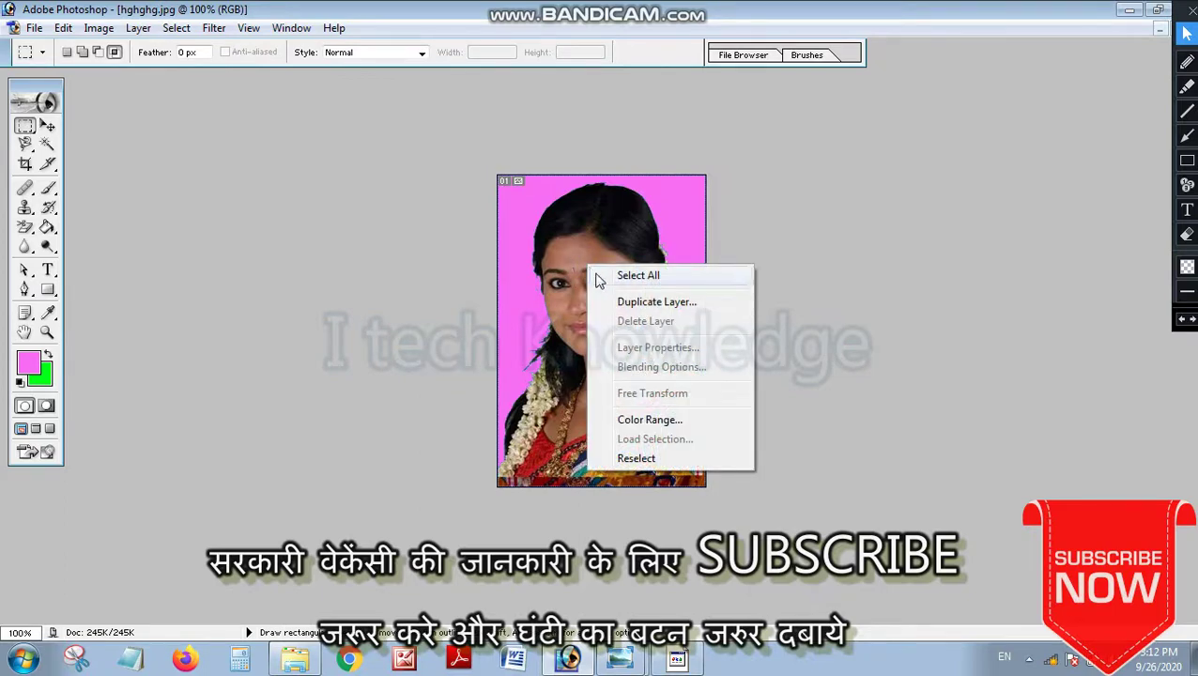
pyautogui.click(622, 277)
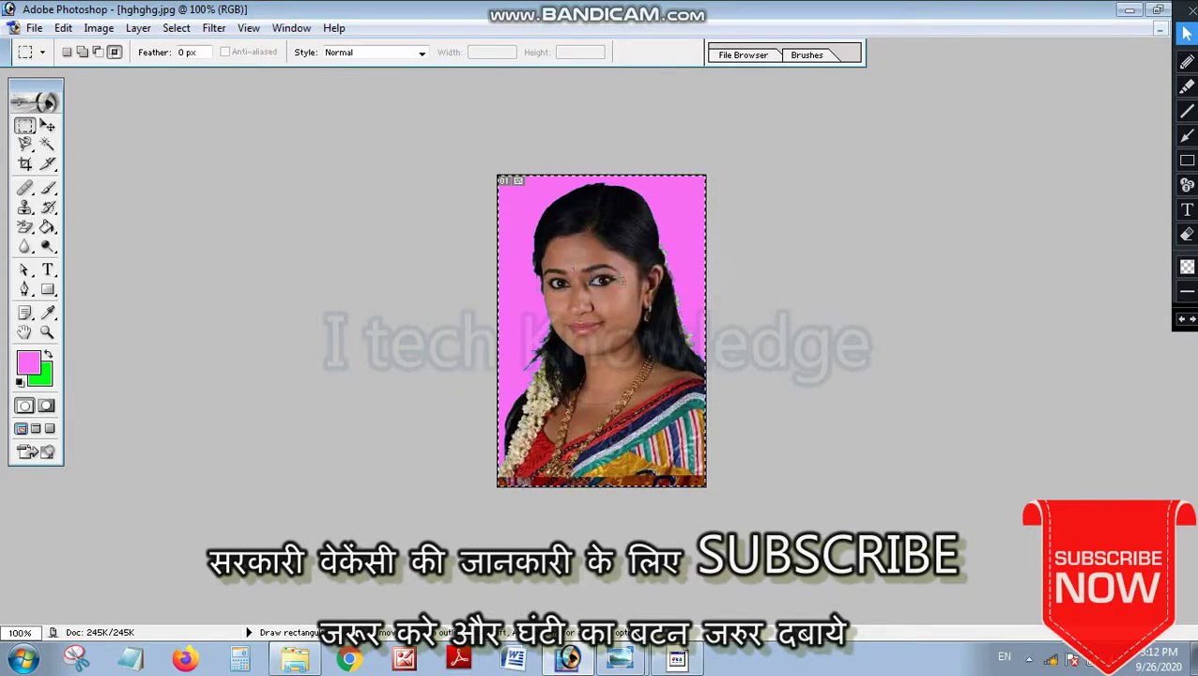
pyautogui.click(811, 323)
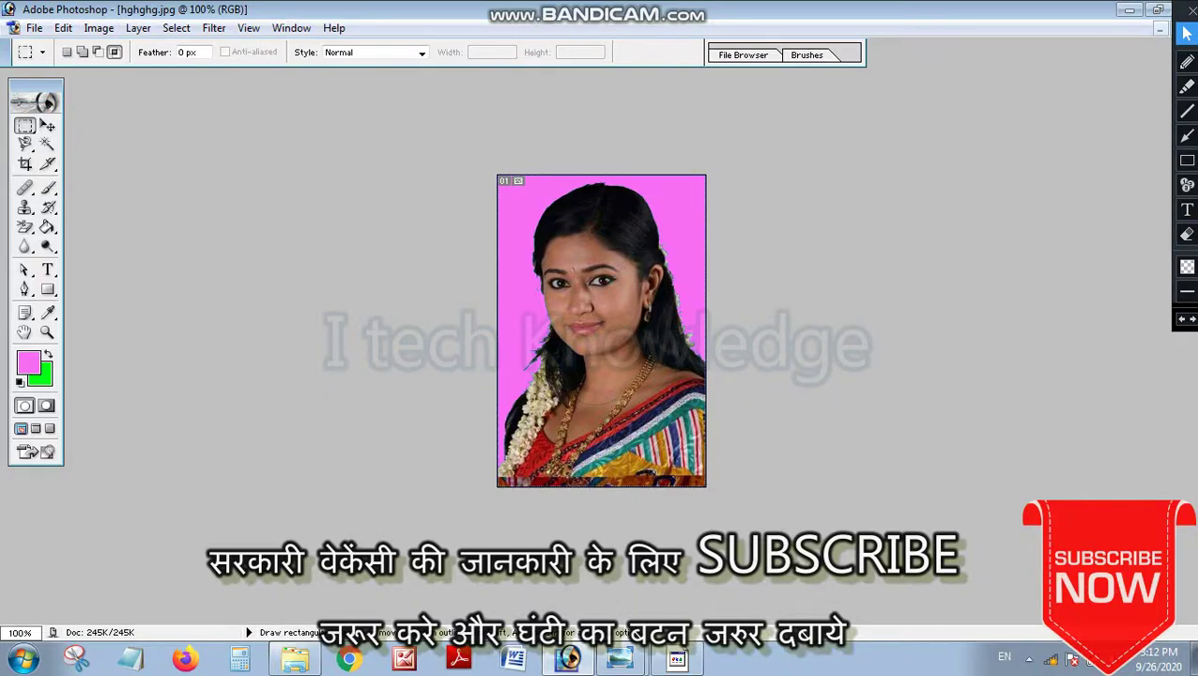
pyautogui.click(1186, 135)
pyautogui.click(1187, 162)
pyautogui.moveTo(822, 184); pyautogui.dragTo(1031, 447)
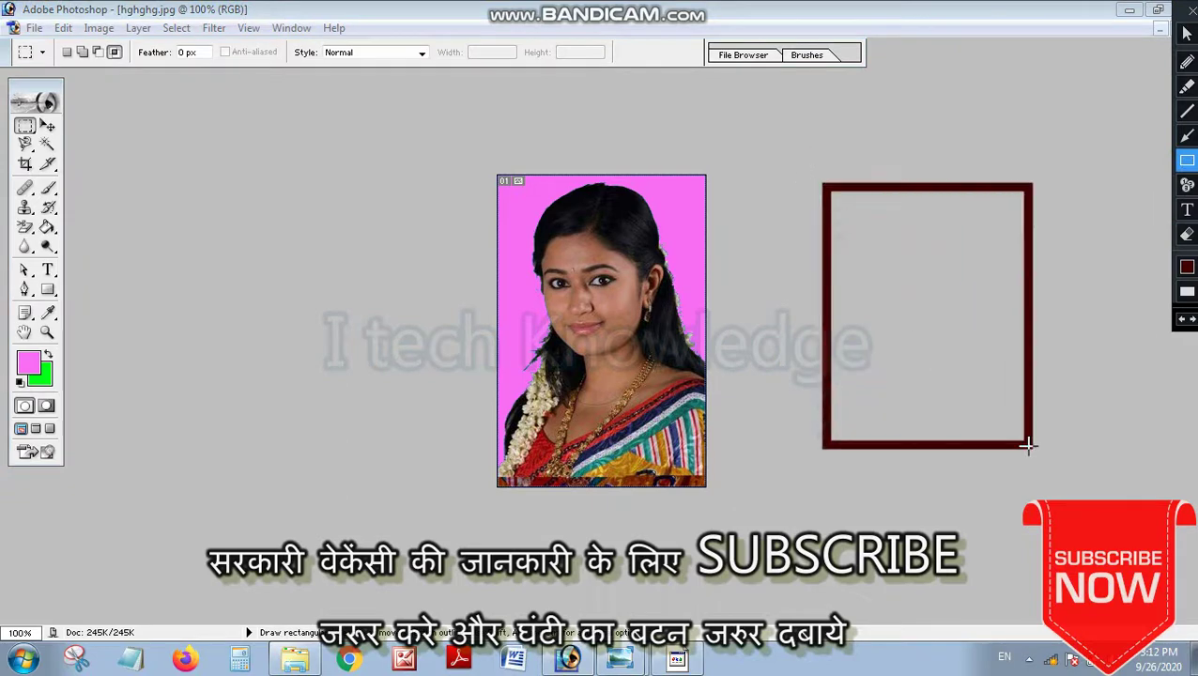
pyautogui.moveTo(759, 120); pyautogui.dragTo(1009, 428)
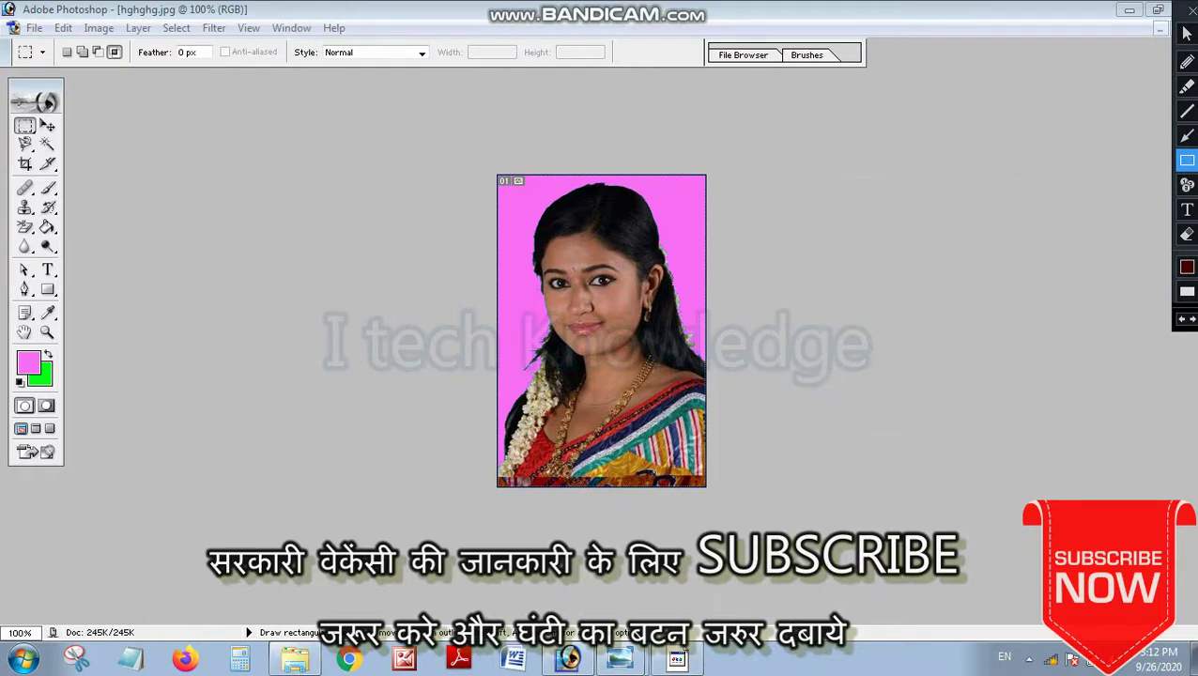
pyautogui.click(1187, 33)
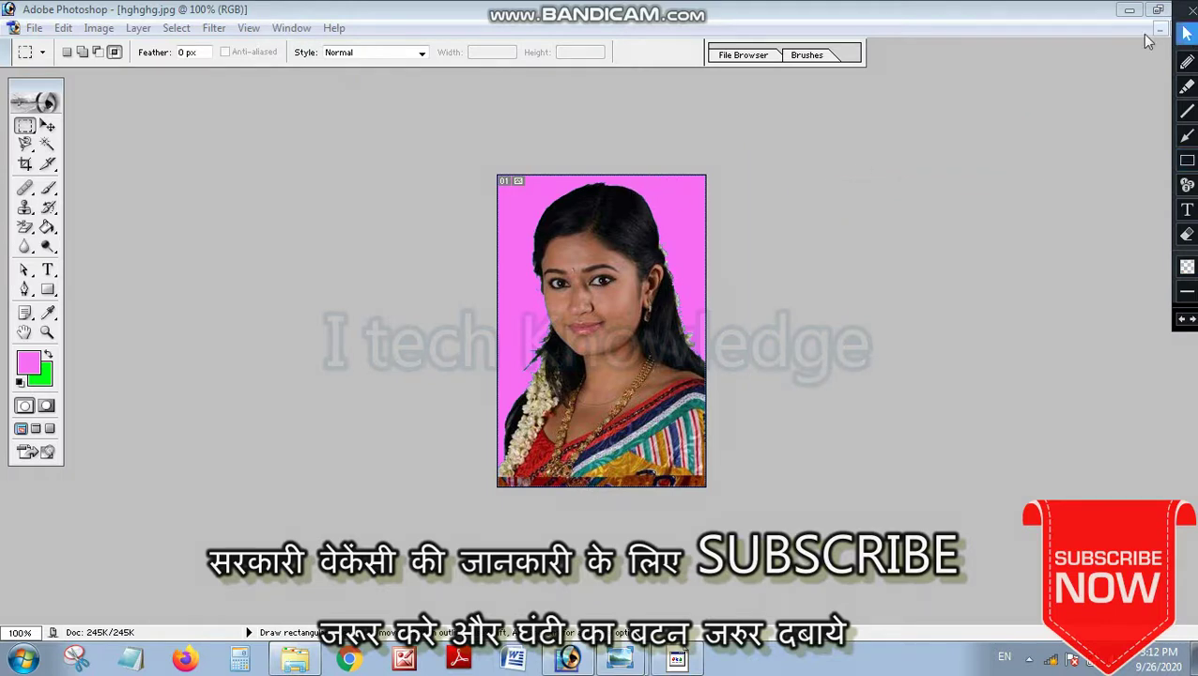
# Step: Crop the portrait to 3.5 cm × 4.5 cm at 200 pixels/inch, trimming the bottom
pyautogui.click(26, 166)
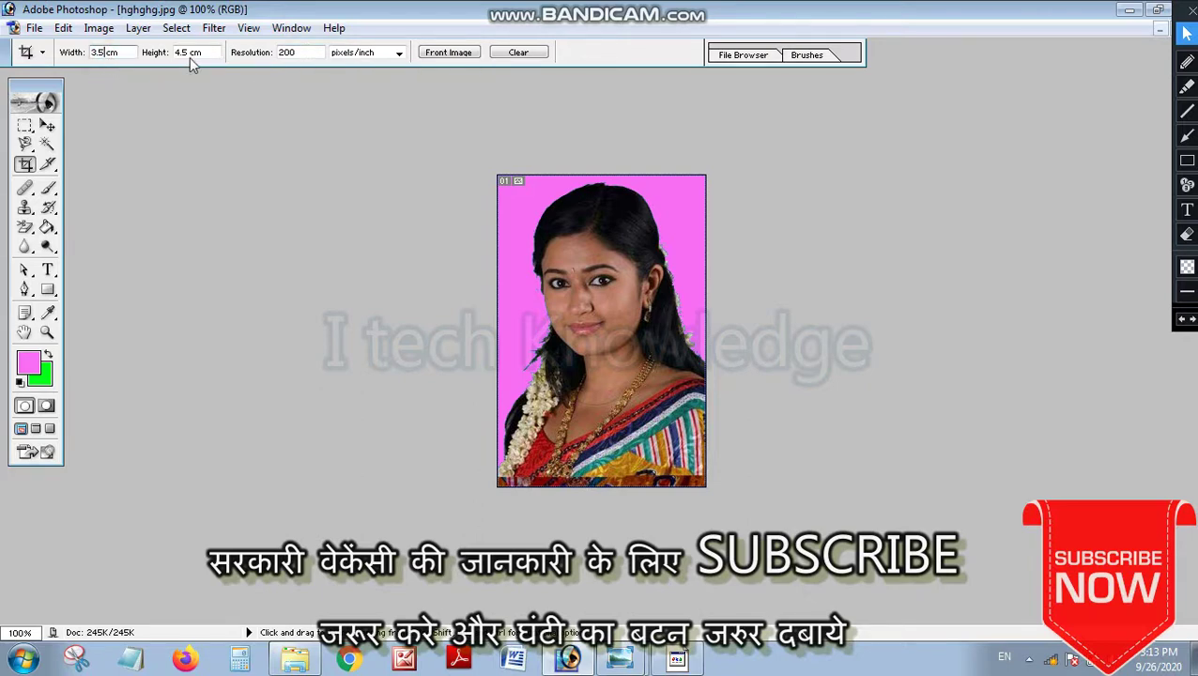
pyautogui.click(239, 54)
pyautogui.click(261, 225)
pyautogui.moveTo(713, 492); pyautogui.dragTo(713, 493)
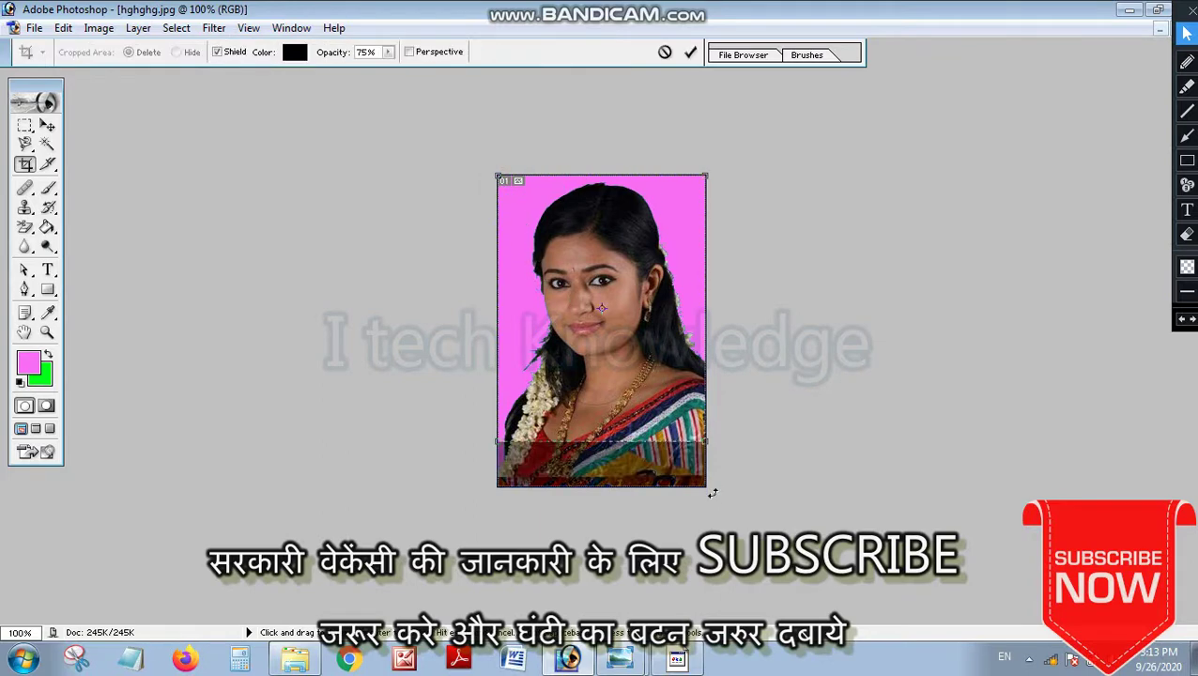
pyautogui.press('Return')
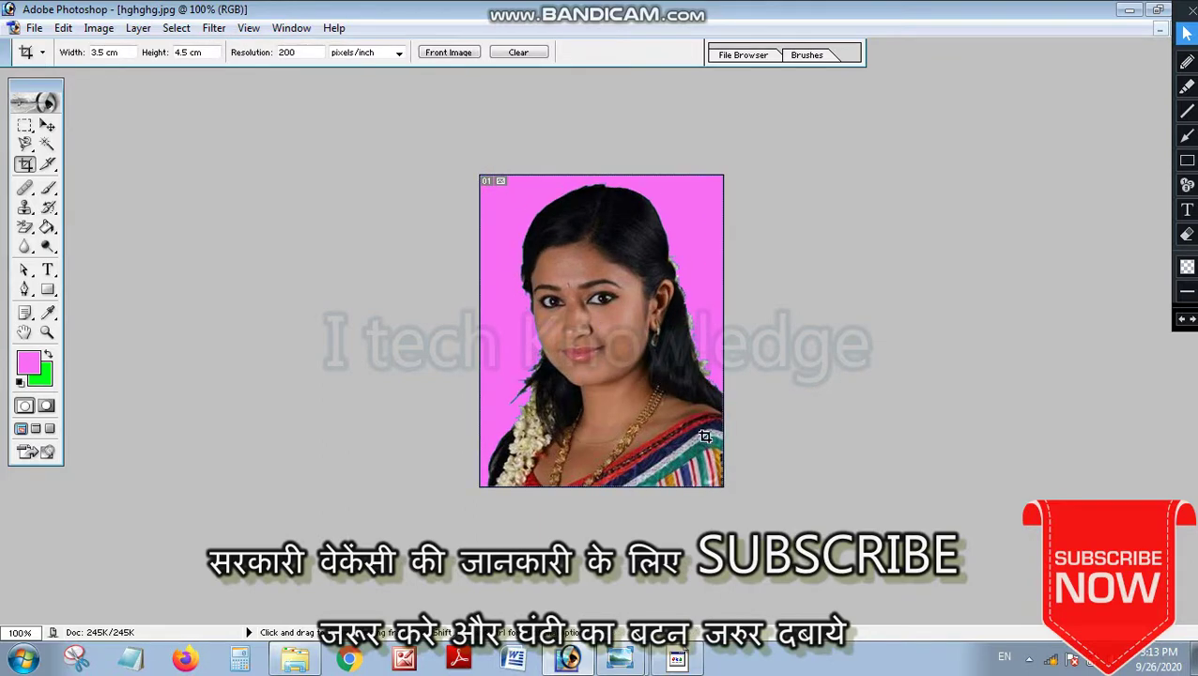
# Step: Select the whole photo and stroke it with a 2 px black border inside
pyautogui.rightClick(608, 294)
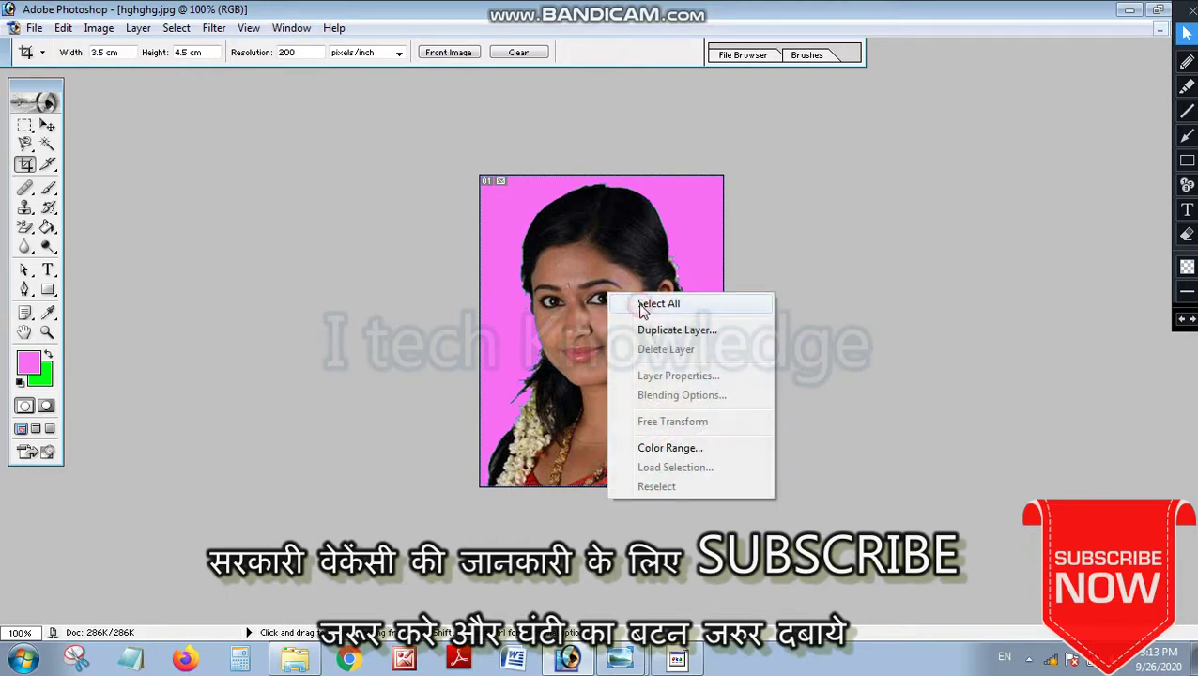
pyautogui.click(657, 304)
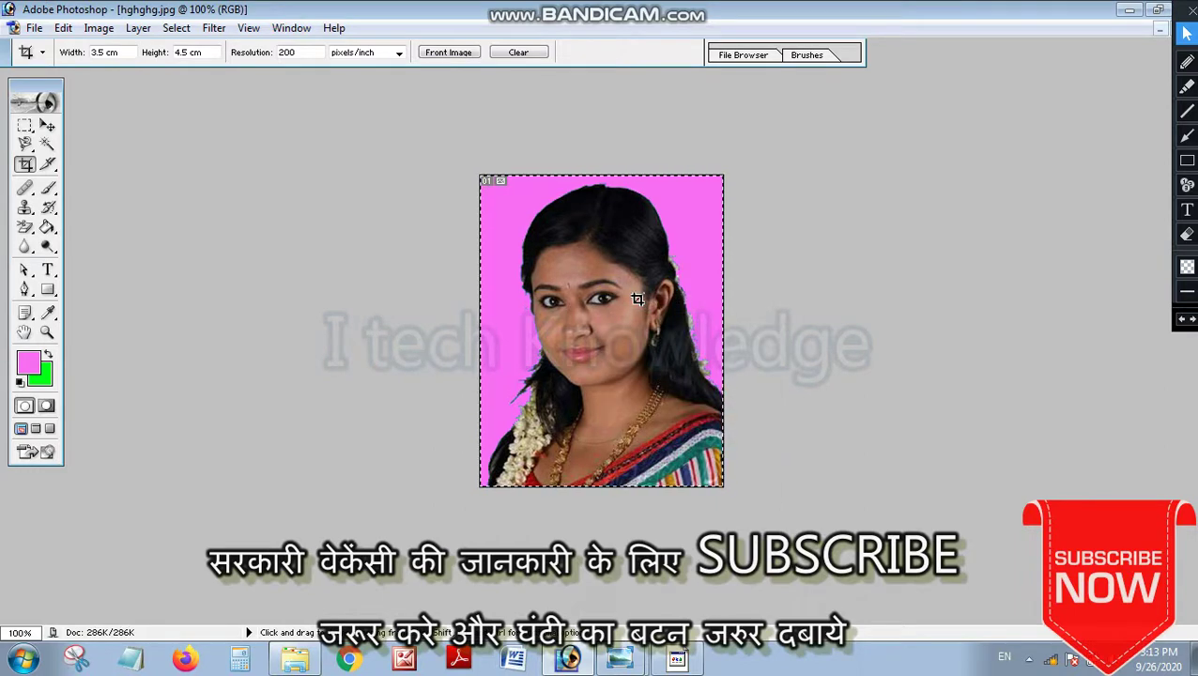
pyautogui.hotkey('alt', 'e')
pyautogui.press('s')
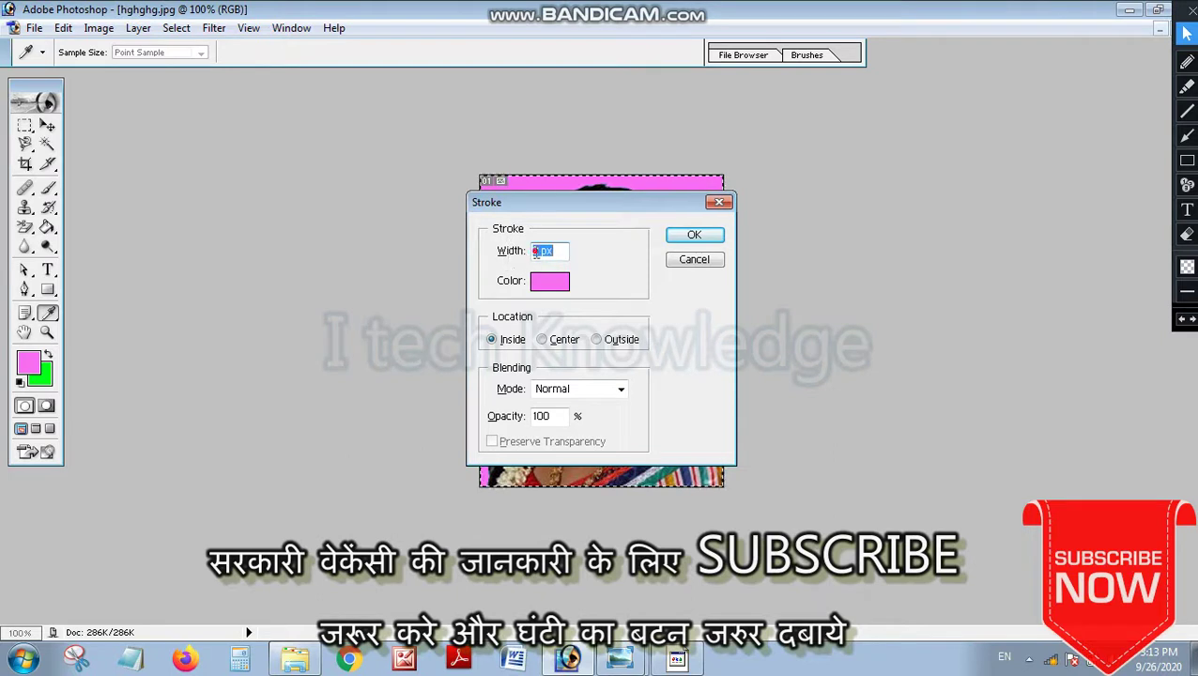
pyautogui.click(549, 281)
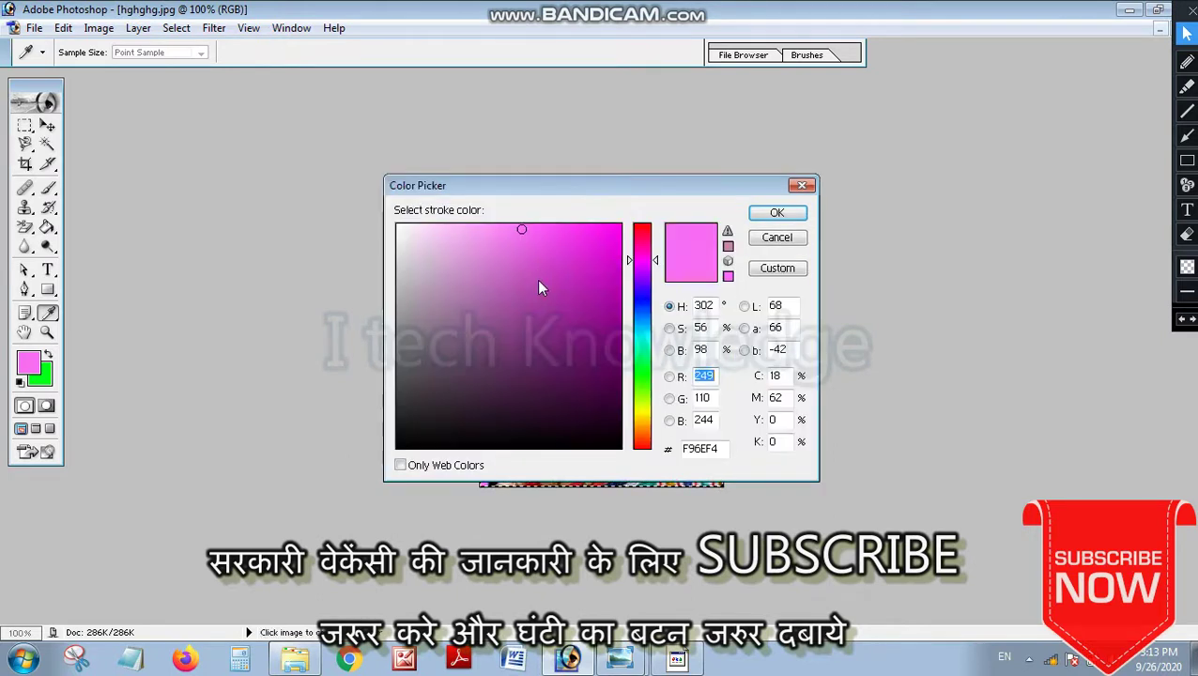
pyautogui.moveTo(561, 323)
pyautogui.mouseDown()
pyautogui.moveTo(414, 427)
pyautogui.moveTo(396, 469)
pyautogui.mouseUp()
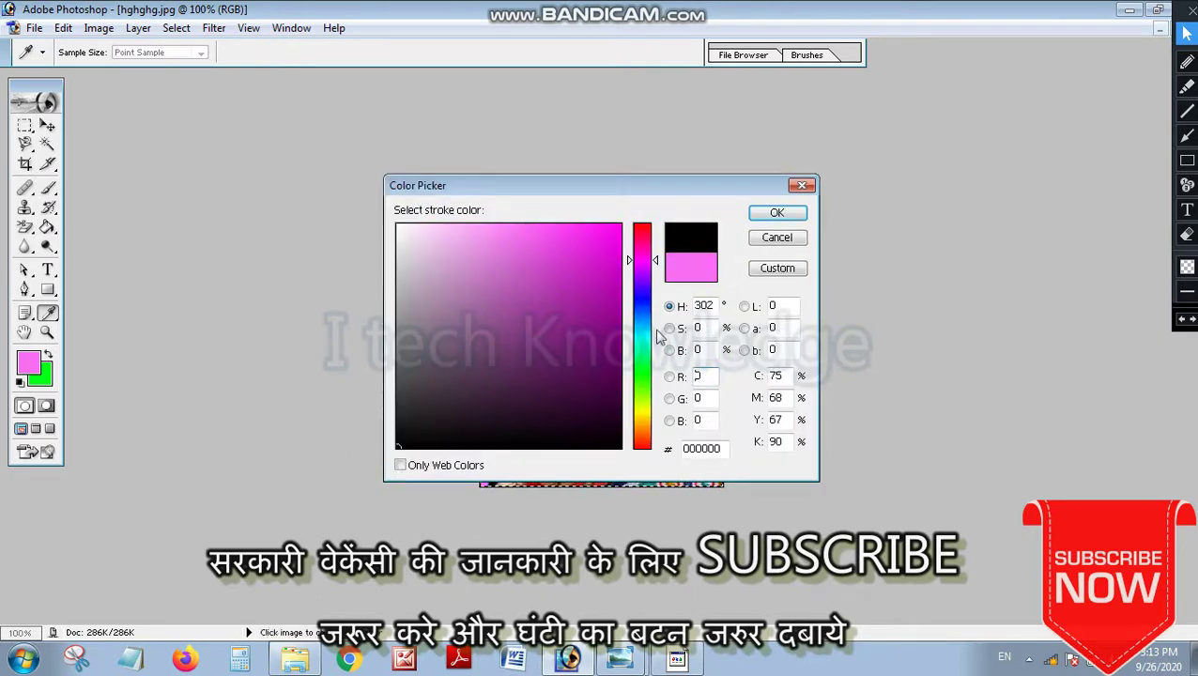
pyautogui.click(775, 214)
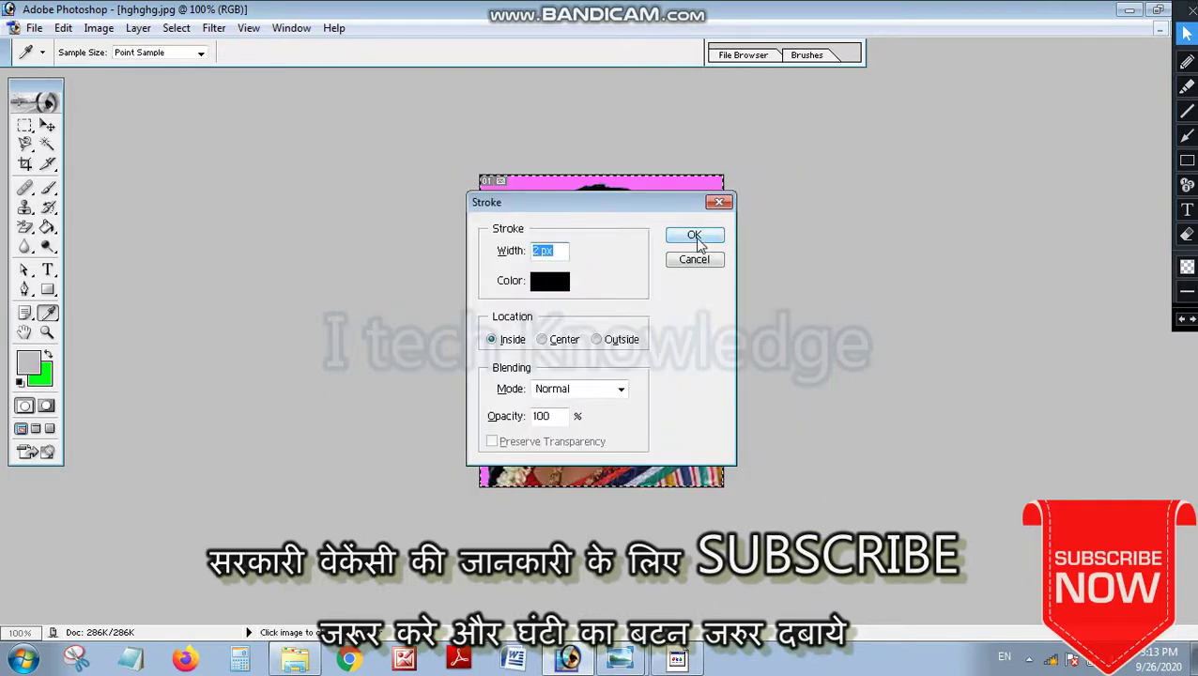
pyautogui.click(694, 235)
# Step: Reselect the whole photo, draw two annotation strokes over it, then select all again
pyautogui.press('c')
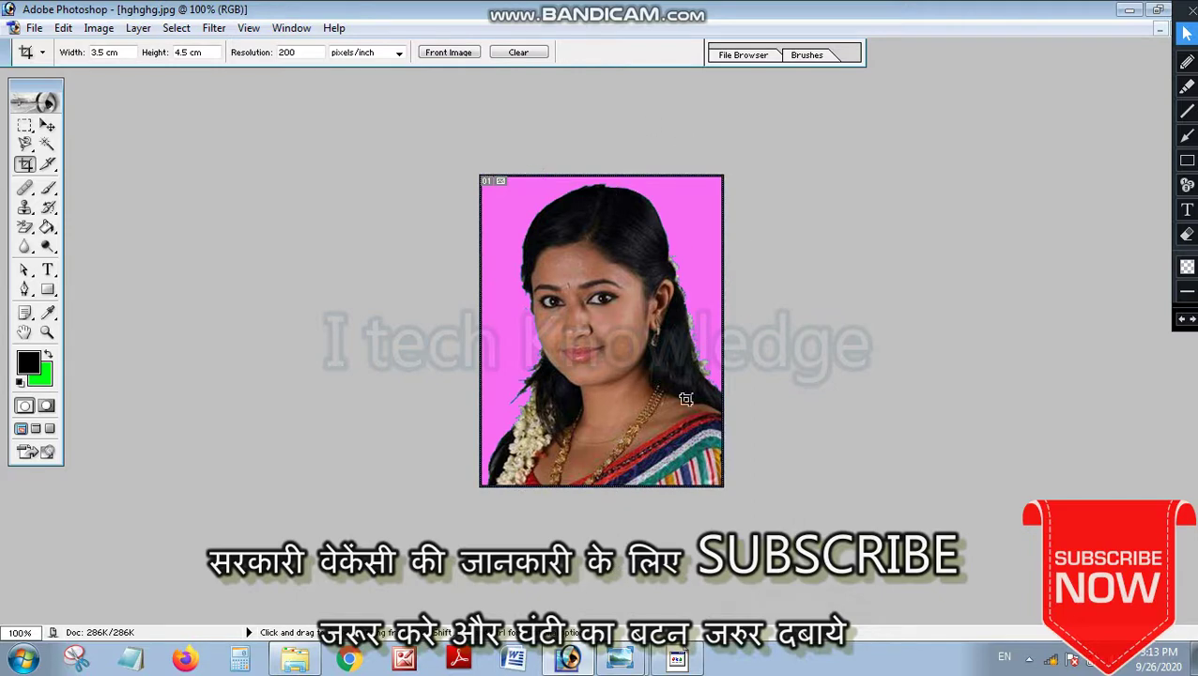
pyautogui.rightClick(618, 278)
pyautogui.click(646, 293)
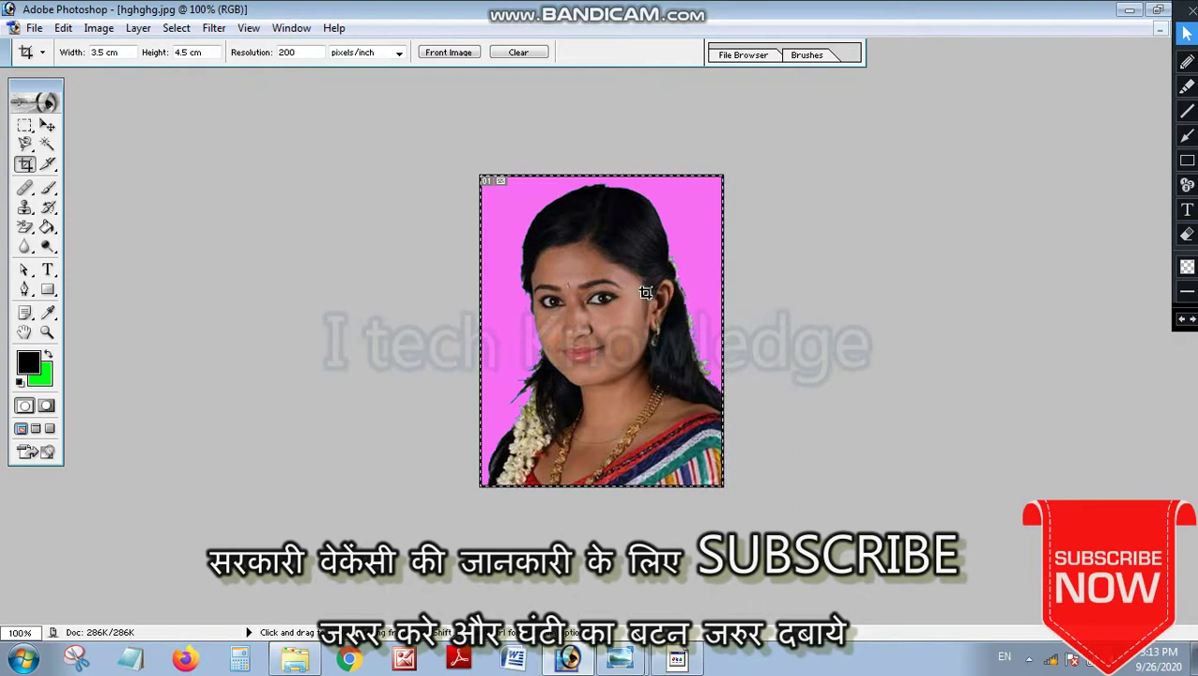
pyautogui.click(1187, 85)
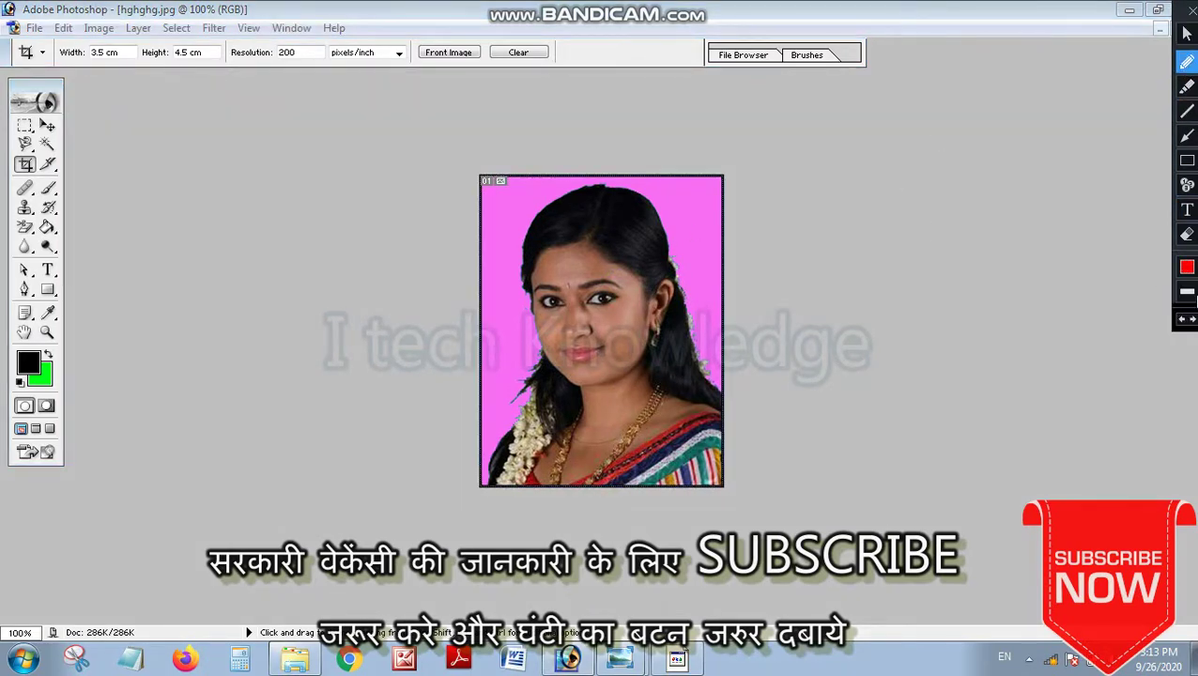
pyautogui.click(1189, 293)
pyautogui.click(1151, 348)
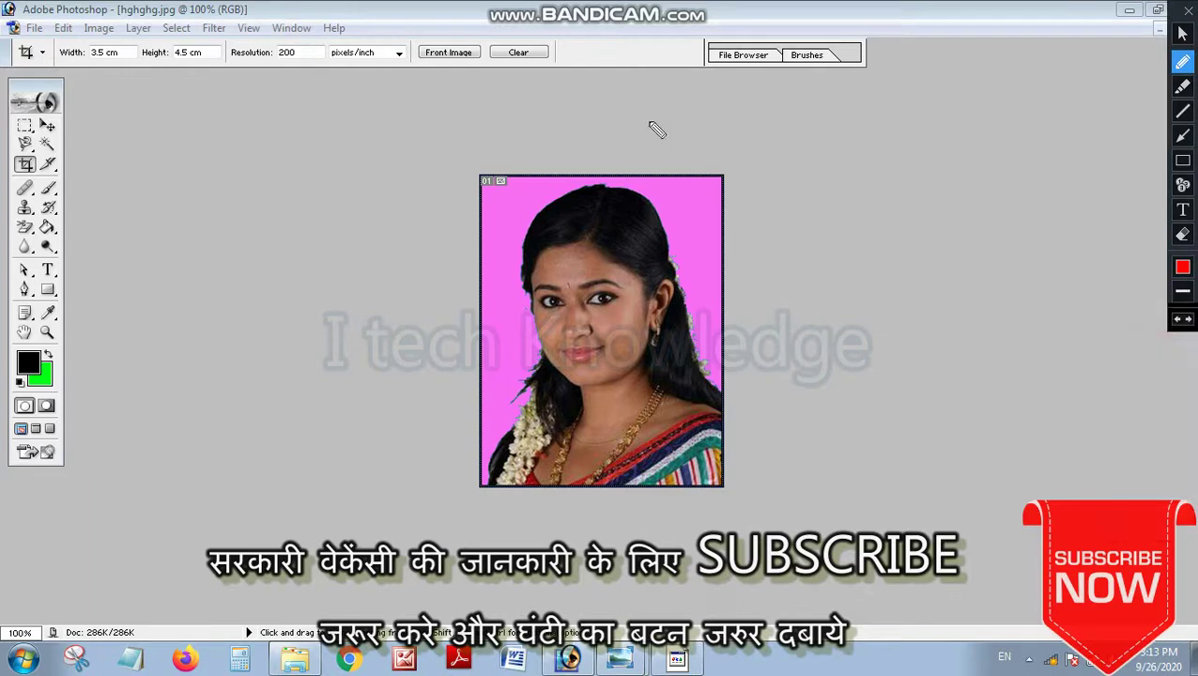
pyautogui.moveTo(761, 141); pyautogui.dragTo(737, 196)
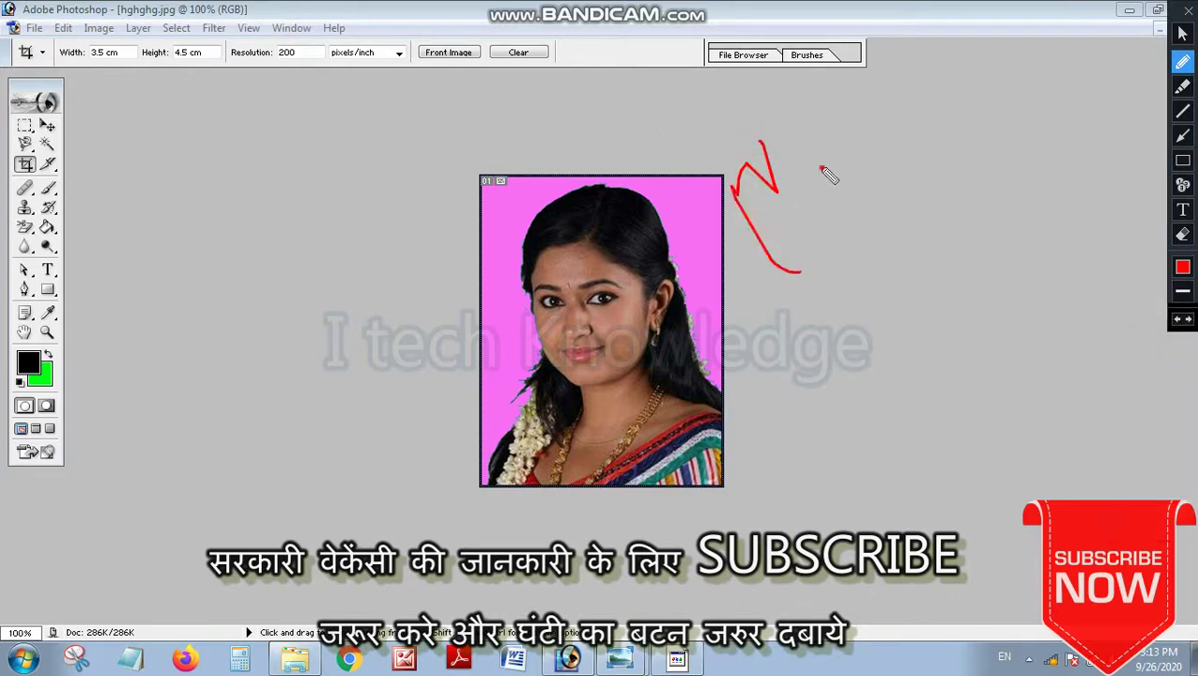
pyautogui.moveTo(821, 168); pyautogui.dragTo(901, 255)
pyautogui.click(1181, 34)
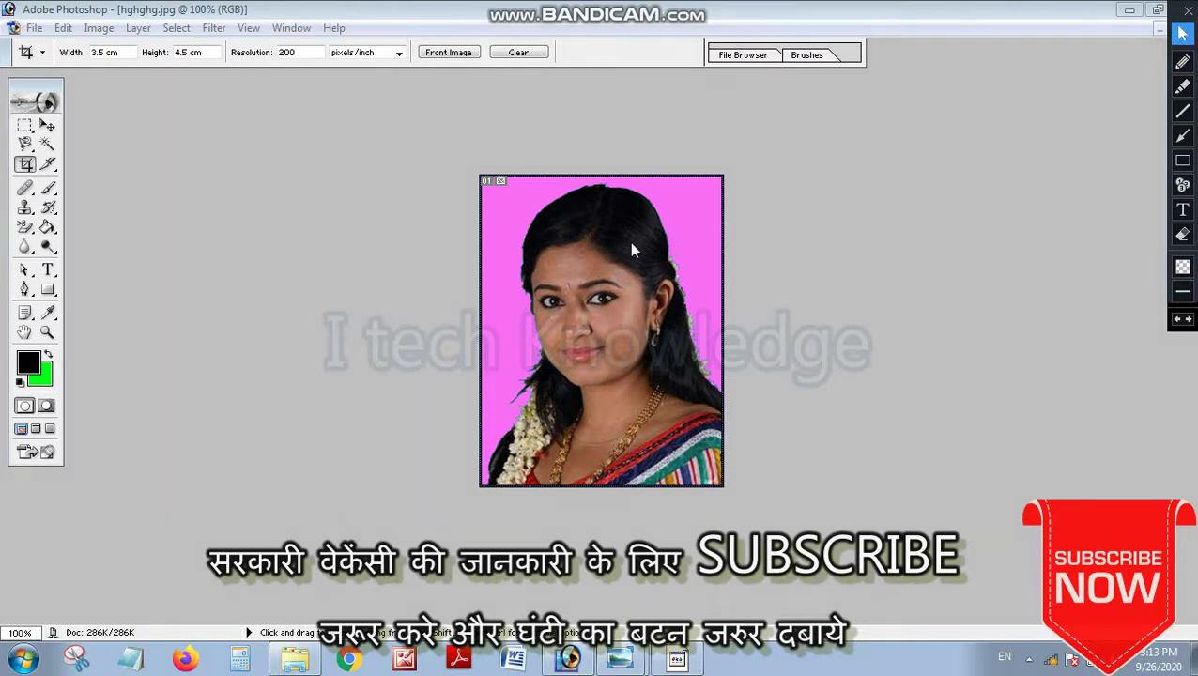
pyautogui.hotkey('ctrl', 'a')
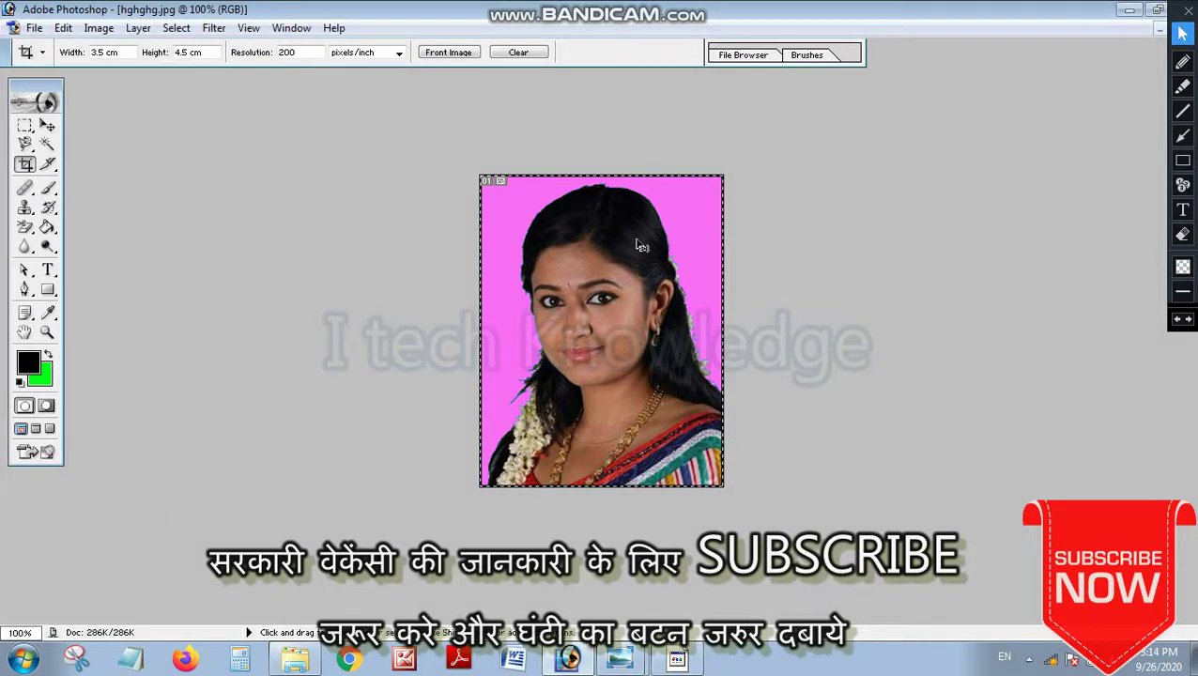
# Step: Brighten the photo slightly with a Curves adjustment
pyautogui.hotkey('ctrl', 'm')
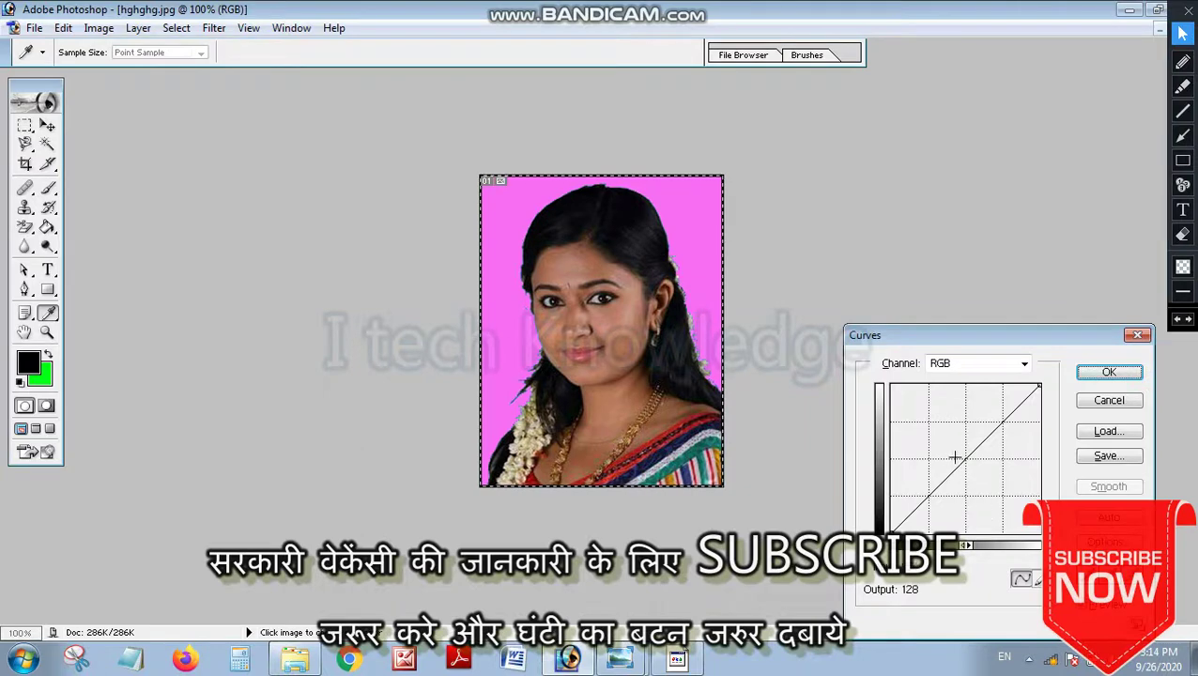
pyautogui.moveTo(956, 460)
pyautogui.mouseDown()
pyautogui.moveTo(944, 443)
pyautogui.moveTo(968, 470)
pyautogui.moveTo(937, 448)
pyautogui.mouseUp()
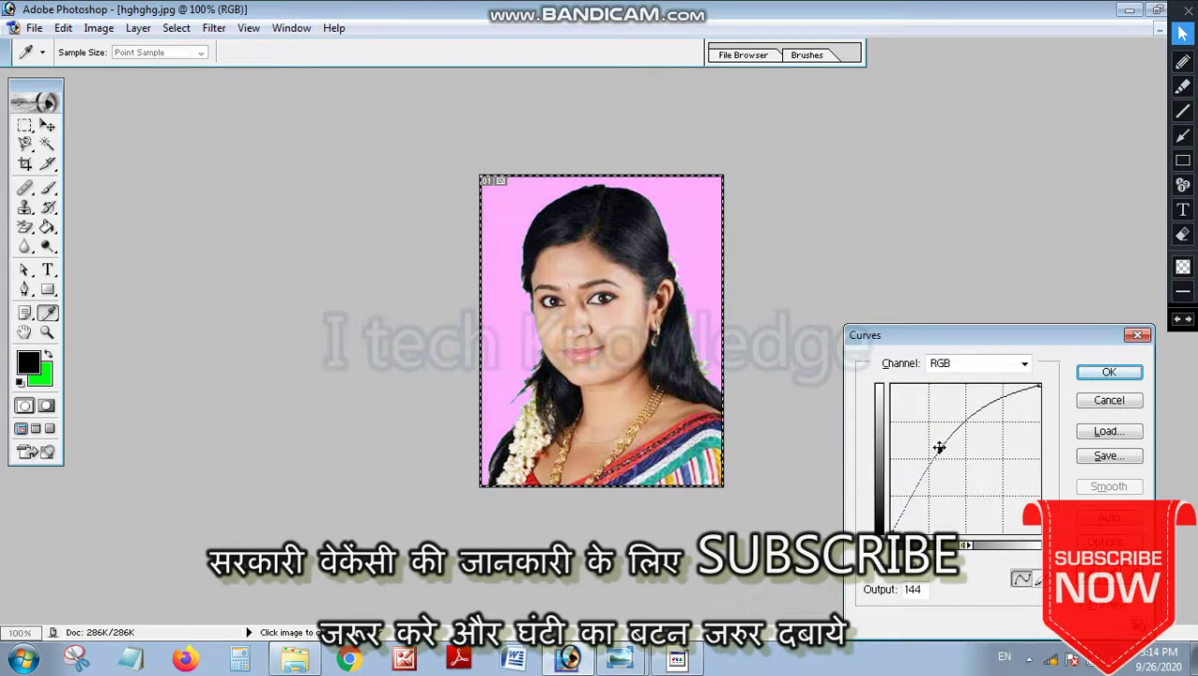
pyautogui.click(1100, 373)
pyautogui.press('c')
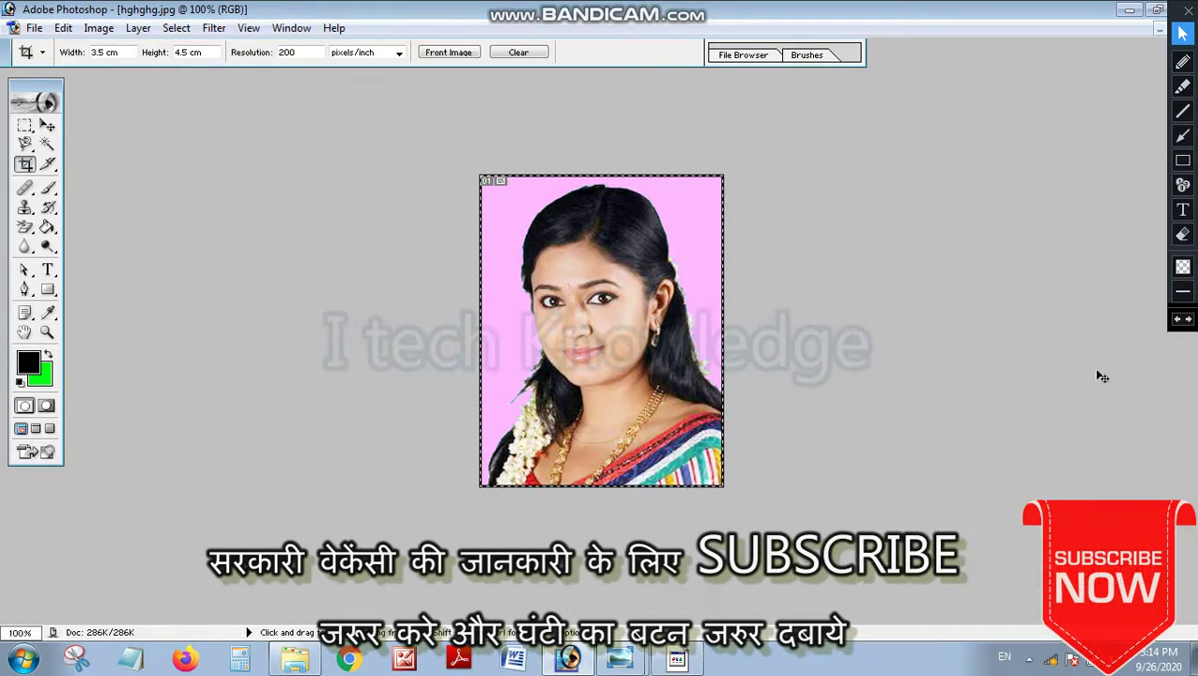
pyautogui.hotkey('ctrl', '+')
# Step: Reselect the whole photo and raise the Levels midtone to about 1.15
pyautogui.rightClick(612, 274)
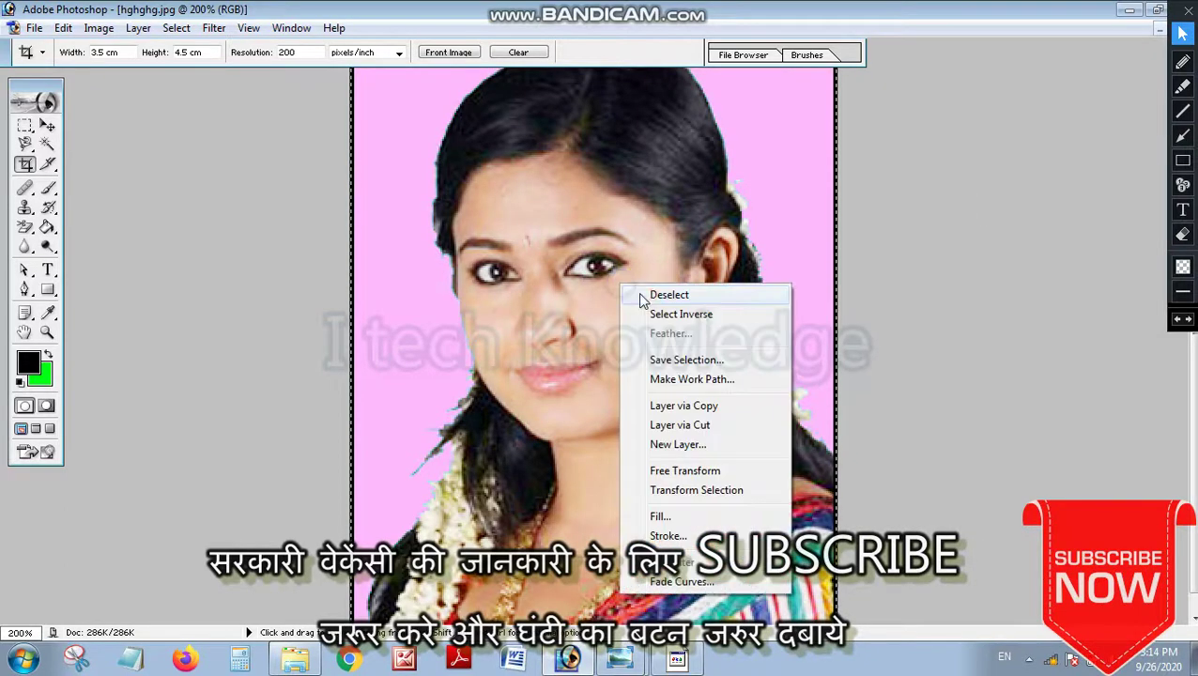
pyautogui.click(642, 293)
pyautogui.rightClick(646, 302)
pyautogui.click(669, 310)
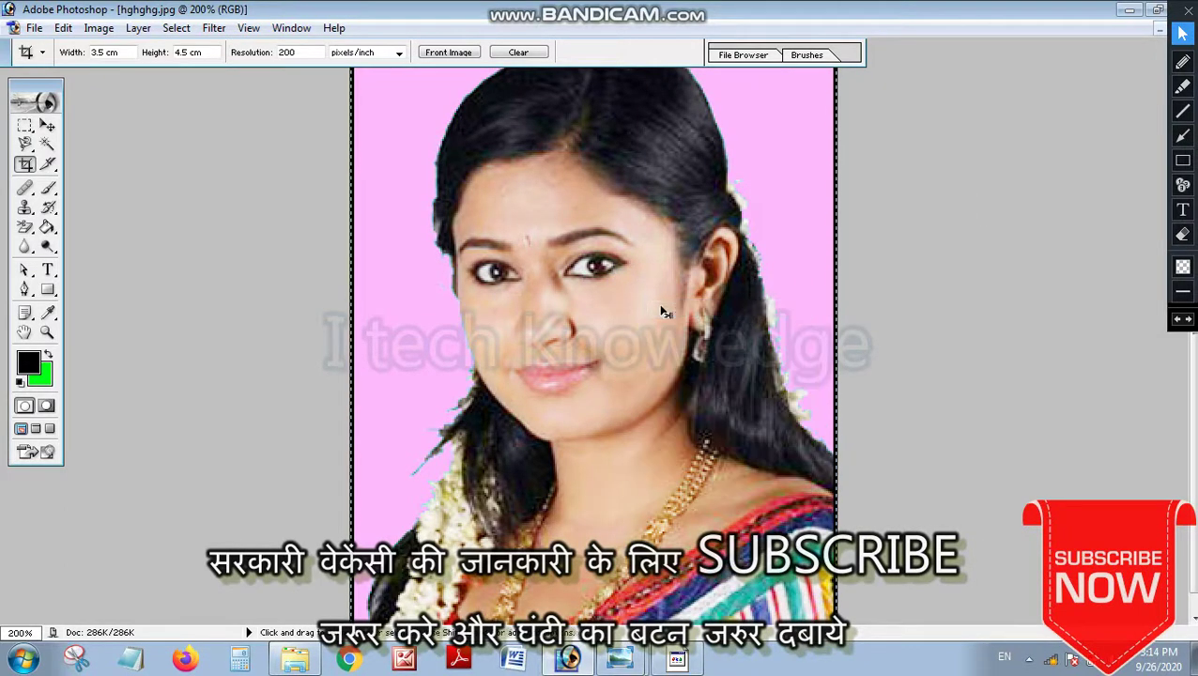
pyautogui.press('i')
pyautogui.hotkey('ctrl', 'l')
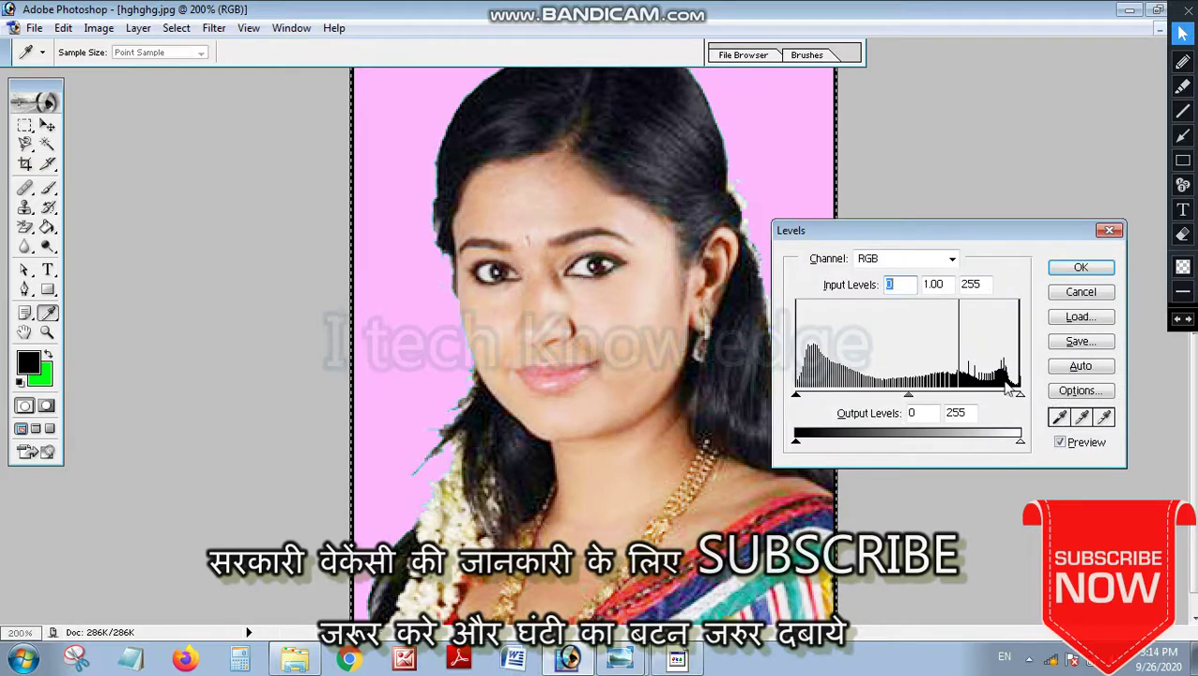
pyautogui.click(907, 394)
pyautogui.moveTo(909, 399); pyautogui.dragTo(897, 406)
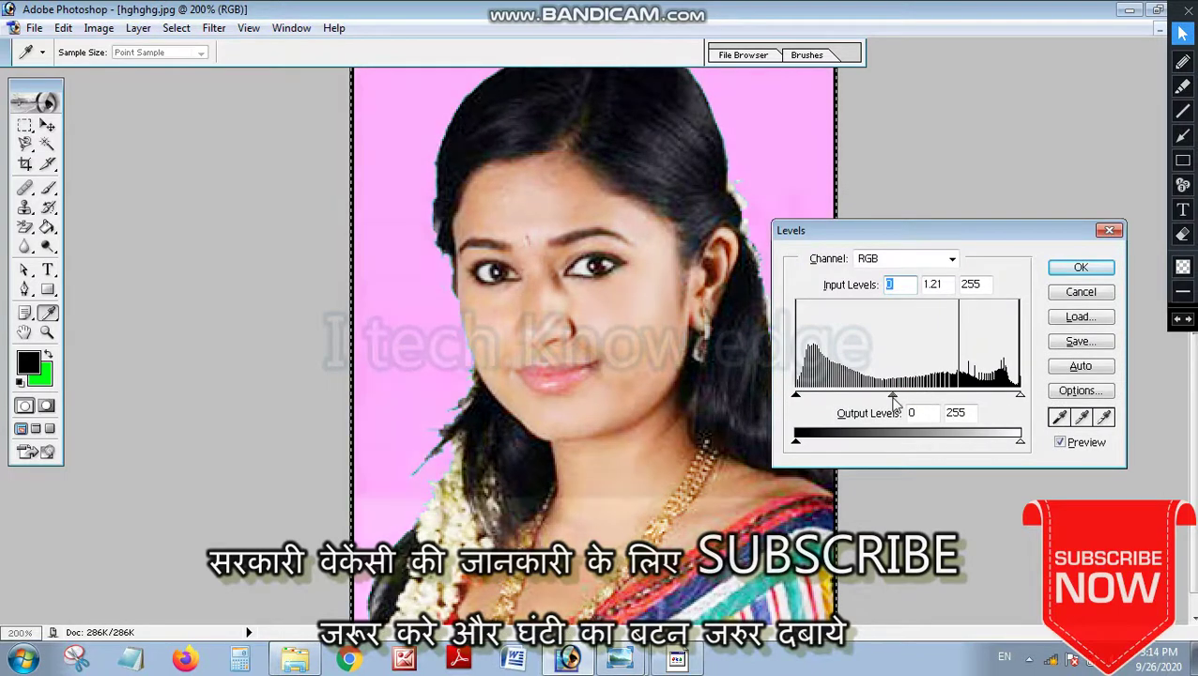
pyautogui.click(1080, 268)
# Step: Zoom out to view the whole photo and clear the selection
pyautogui.hotkey('ctrl', '+')
pyautogui.hotkey('ctrl', '-')
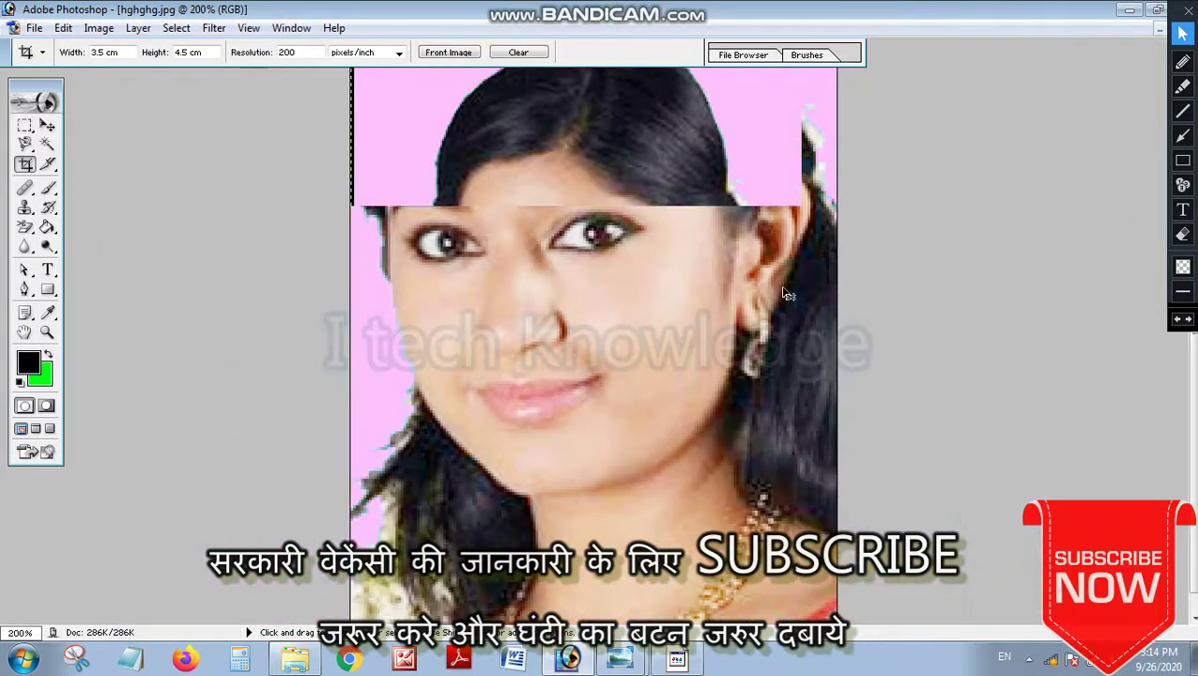
pyautogui.hotkey('ctrl', '-')
pyautogui.click(823, 319)
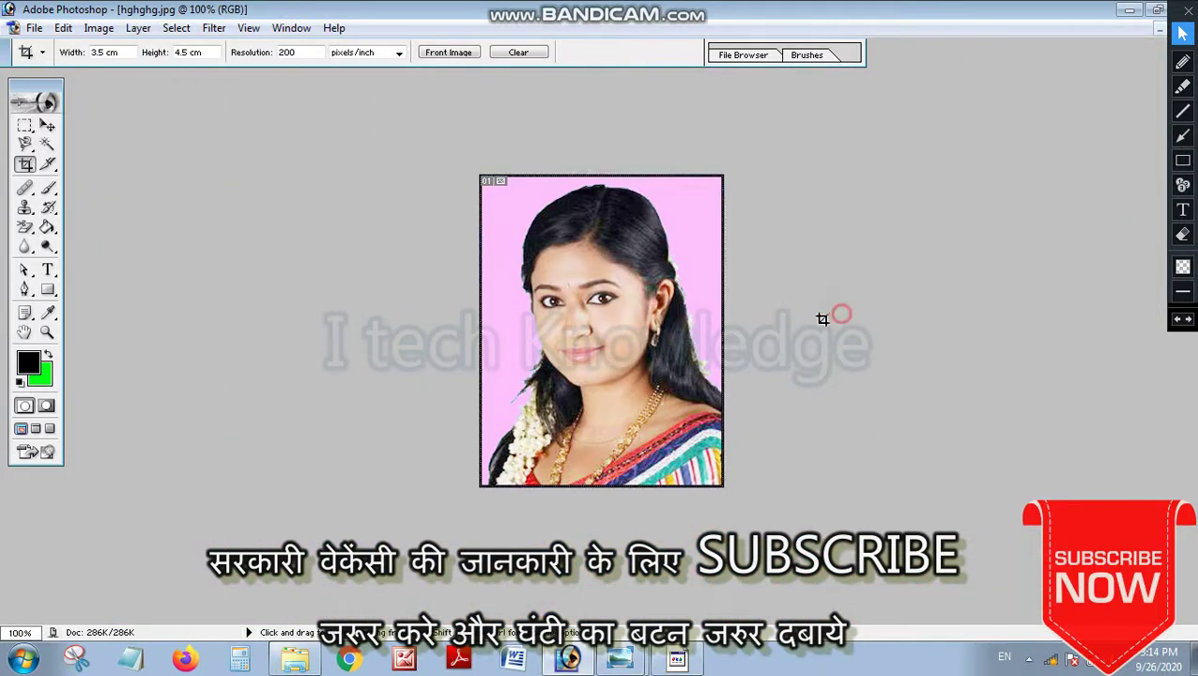
# Step: Select the entire portrait and define it as the pattern 'hghghg.jpg'
pyautogui.rightClick(612, 290)
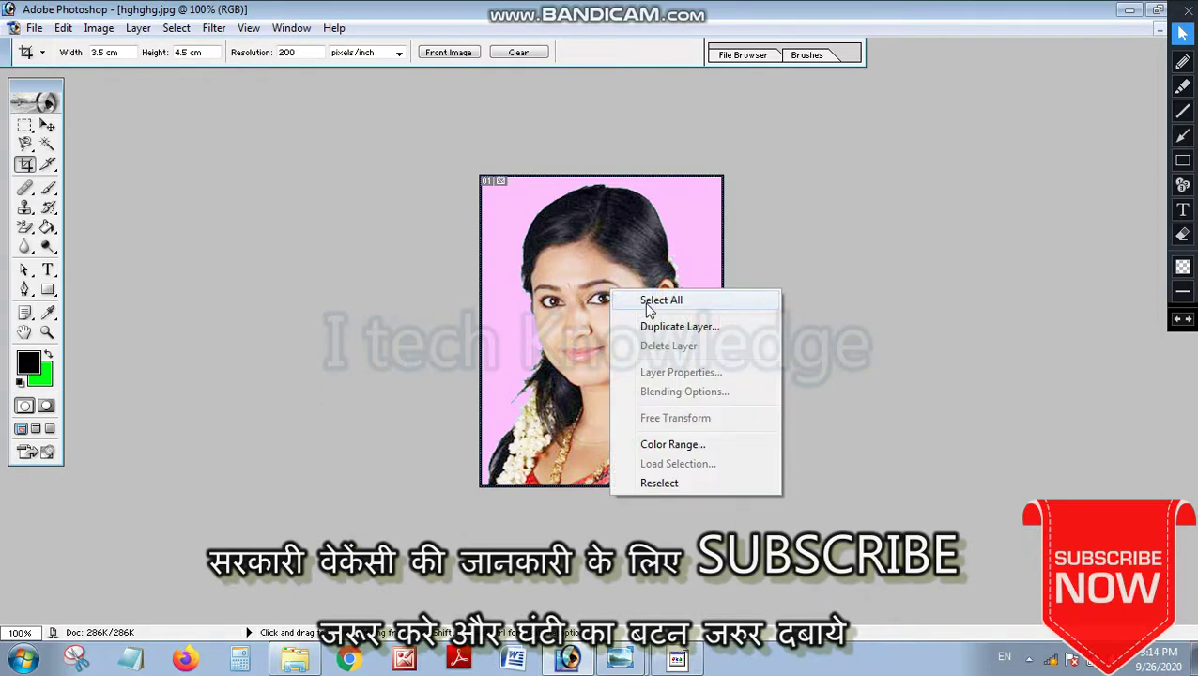
pyautogui.click(649, 301)
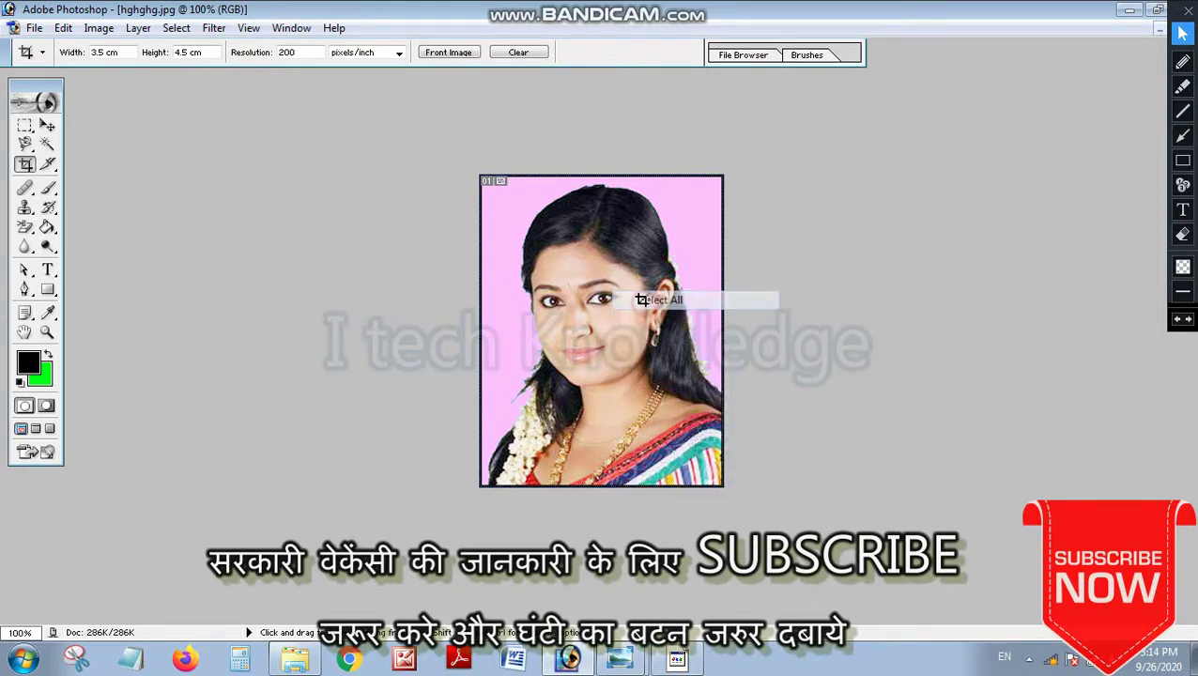
pyautogui.click(62, 28)
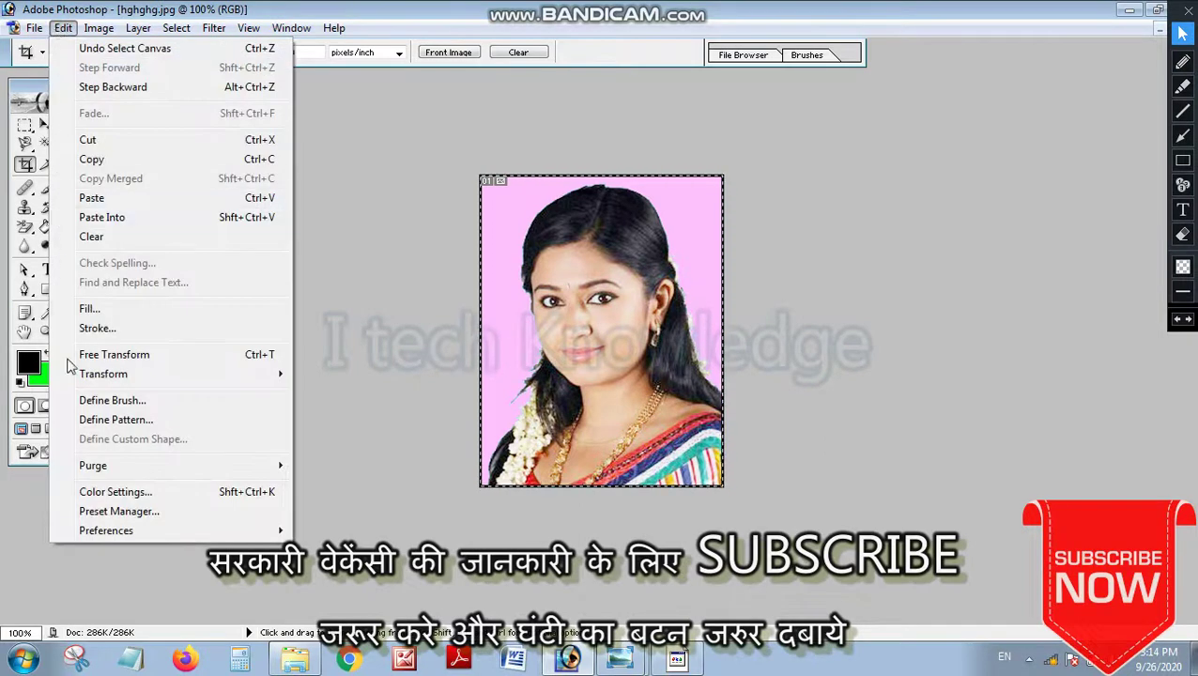
pyautogui.click(103, 422)
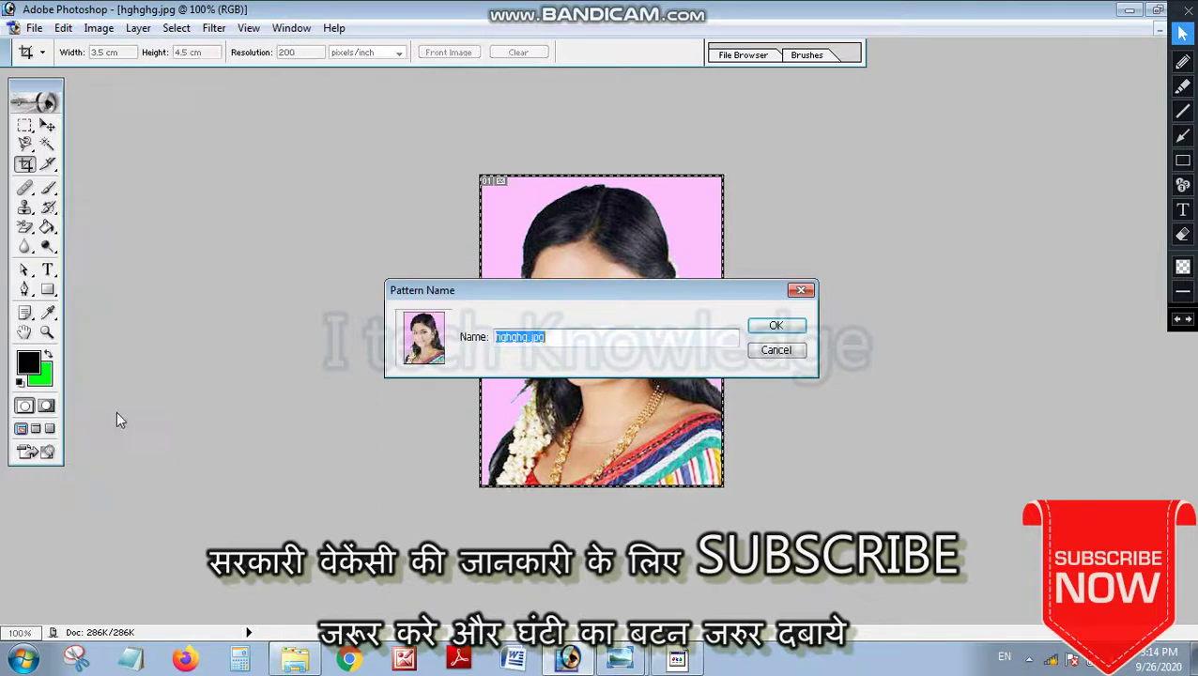
pyautogui.click(548, 338)
pyautogui.click(775, 325)
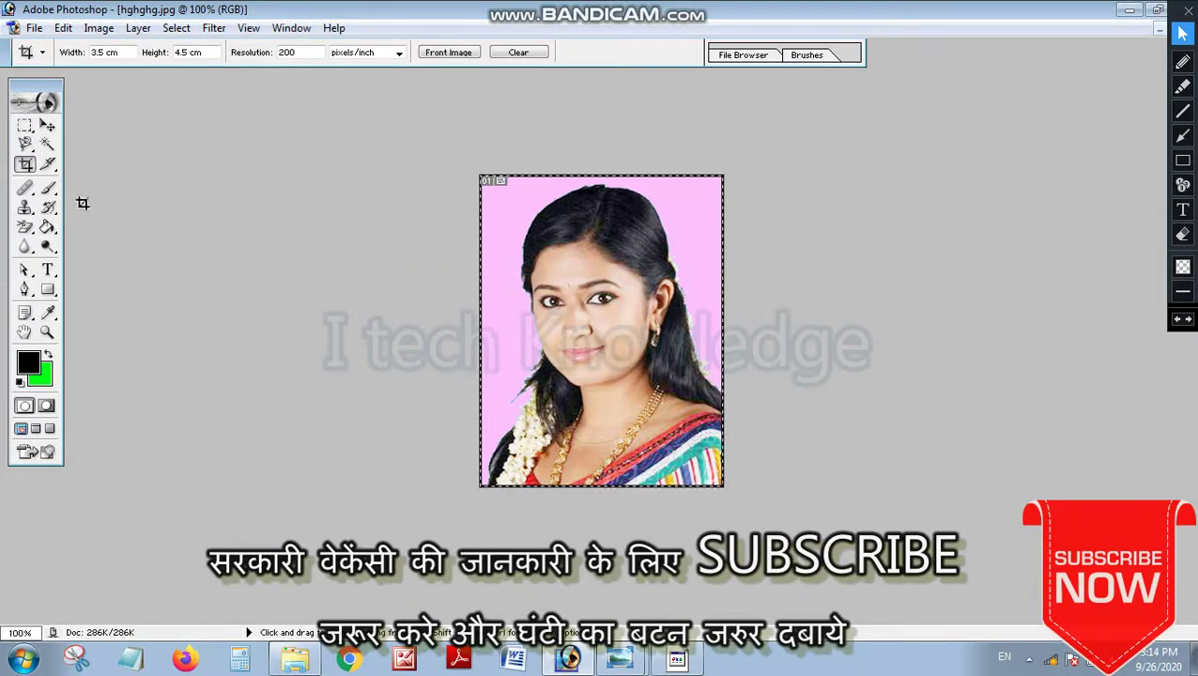
# Step: Set up a new document with the 4 x 6 inch preset at 200 pixels/inch
pyautogui.hotkey('ctrl', 'n')
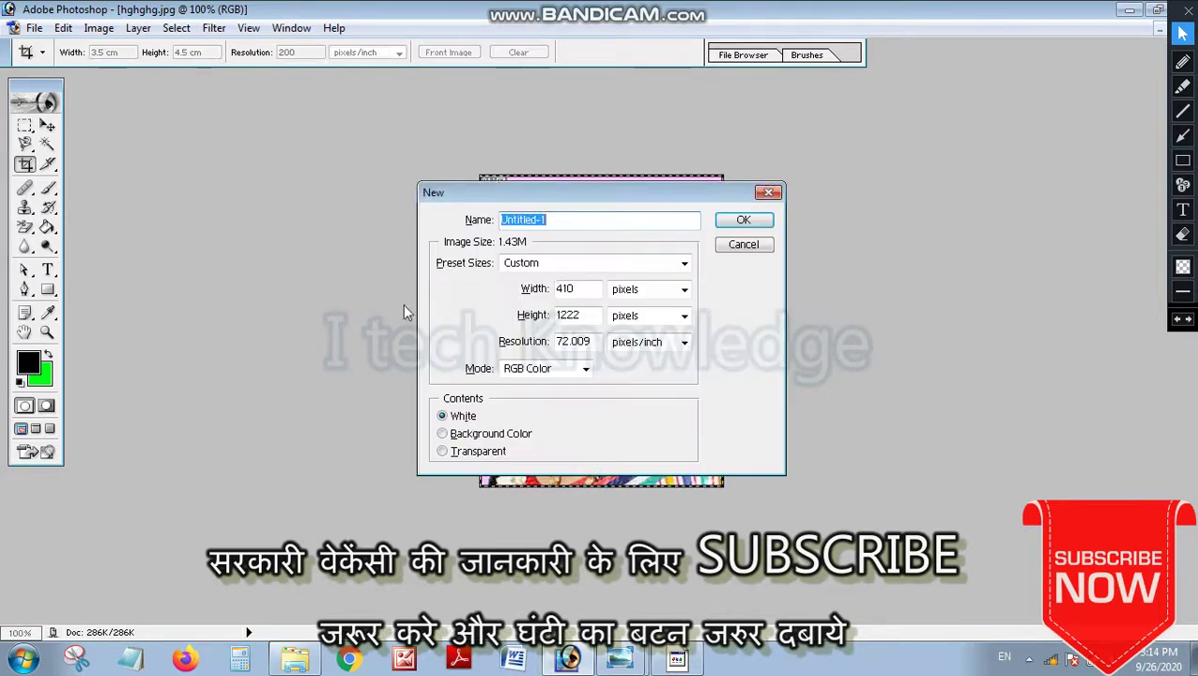
pyautogui.click(551, 265)
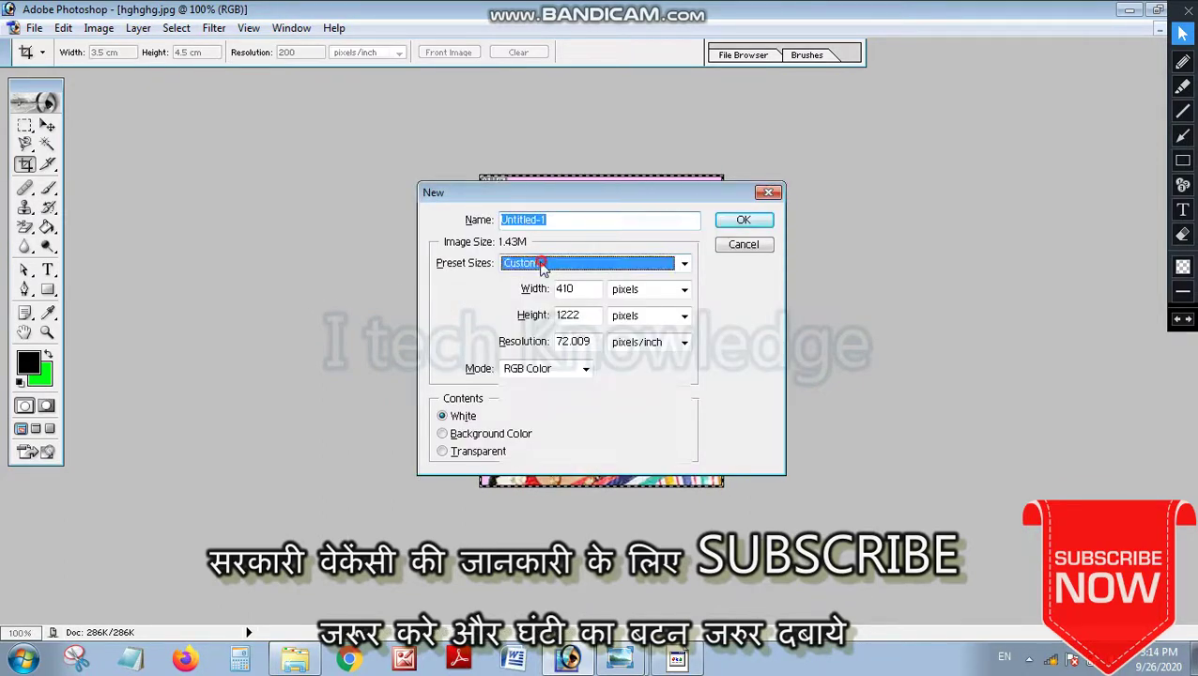
pyautogui.click(531, 136)
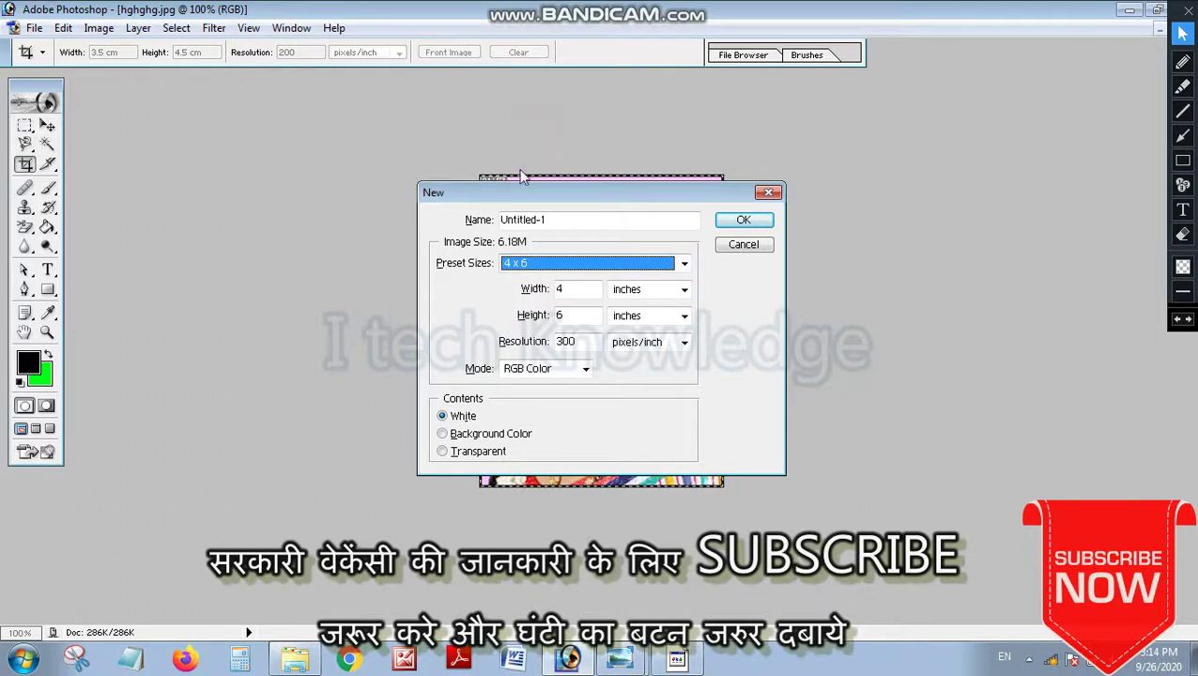
pyautogui.click(583, 343)
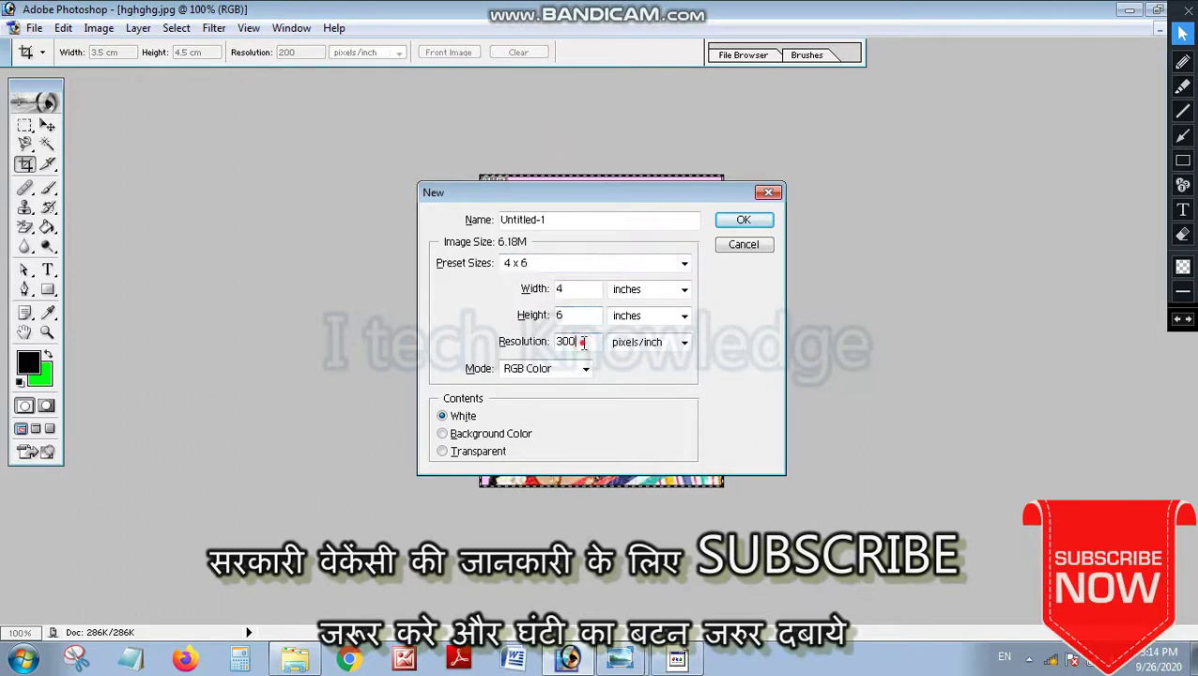
pyautogui.write('200')
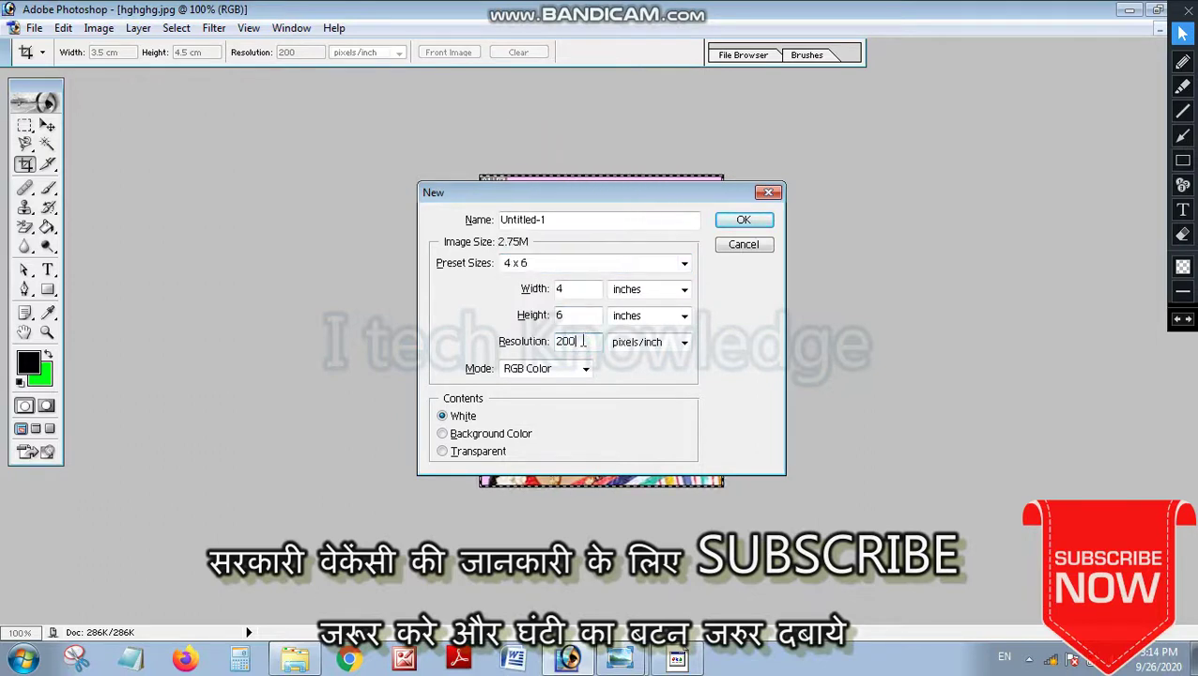
# Step: Create the blank sheet and rotate its canvas 90° clockwise to landscape
pyautogui.click(742, 220)
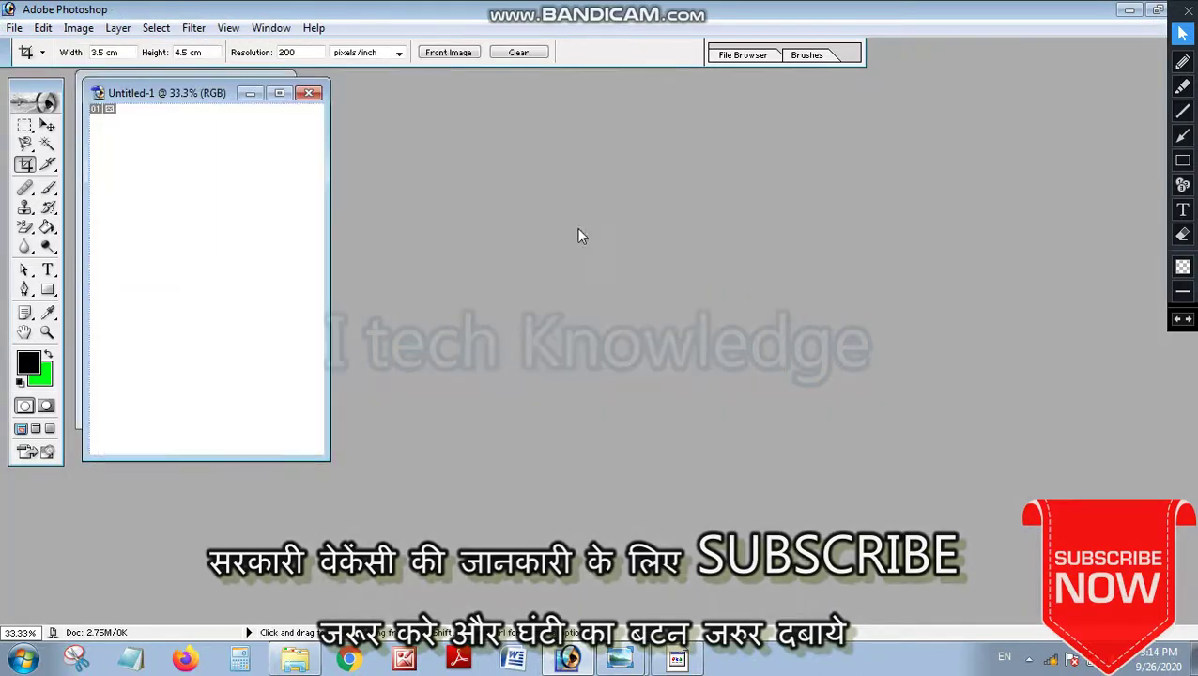
pyautogui.rightClick(242, 171)
pyautogui.click(279, 194)
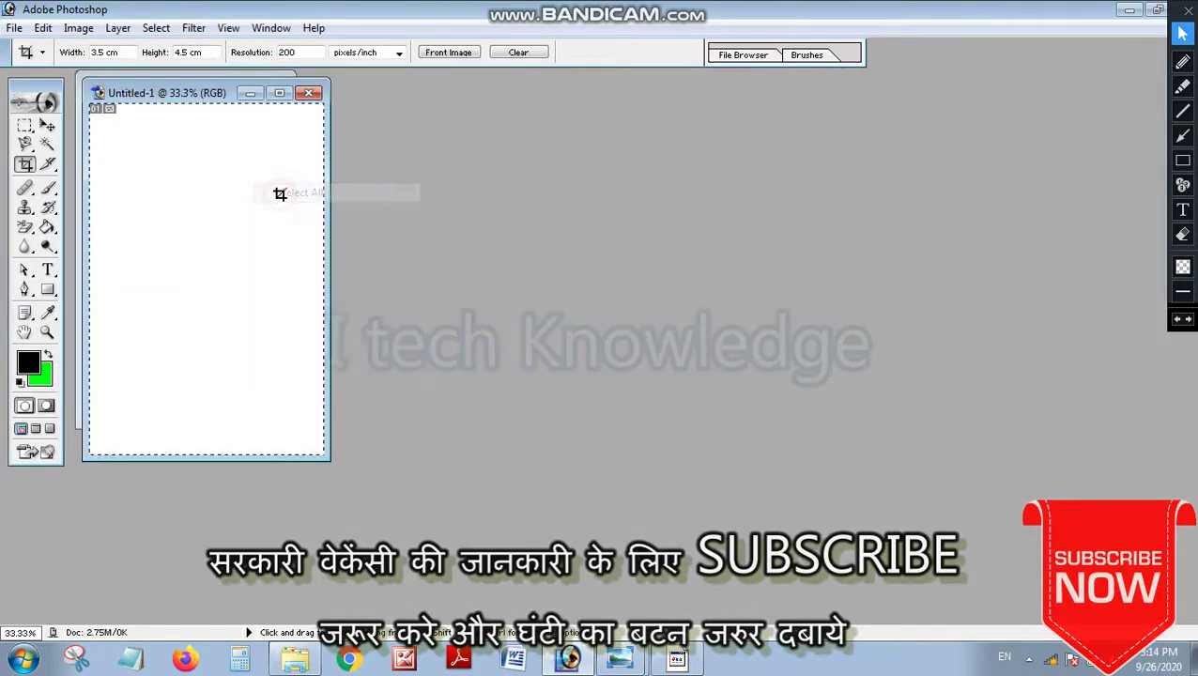
pyautogui.click(79, 28)
pyautogui.moveTo(120, 204)
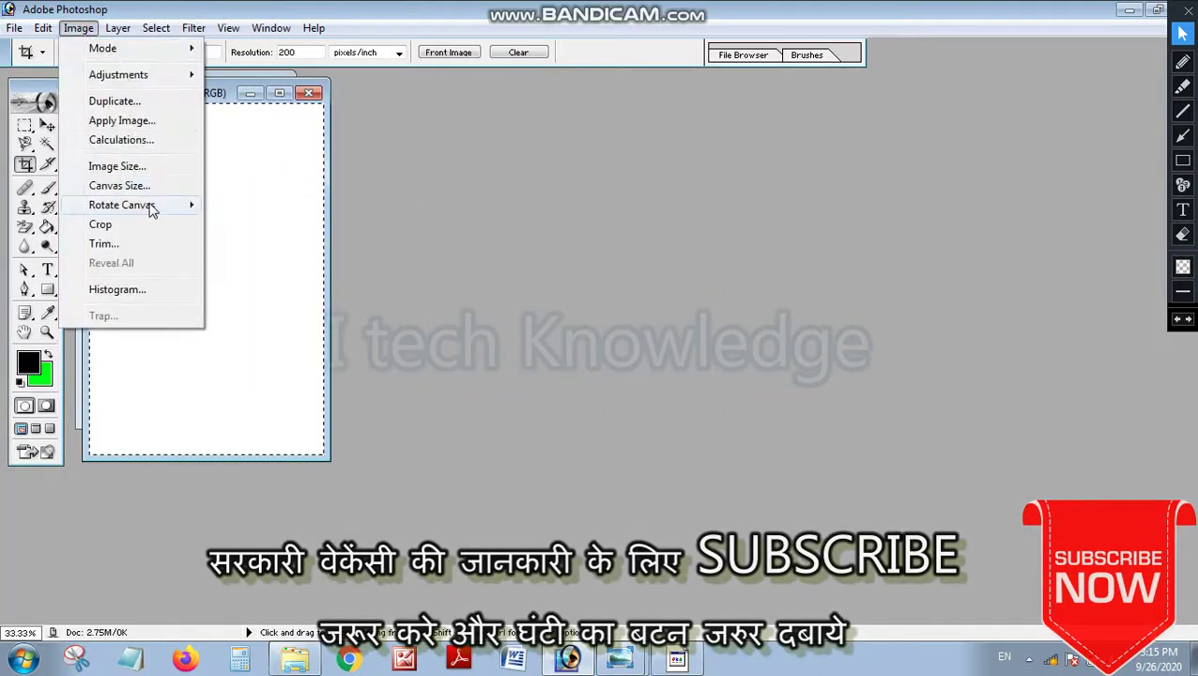
pyautogui.click(242, 223)
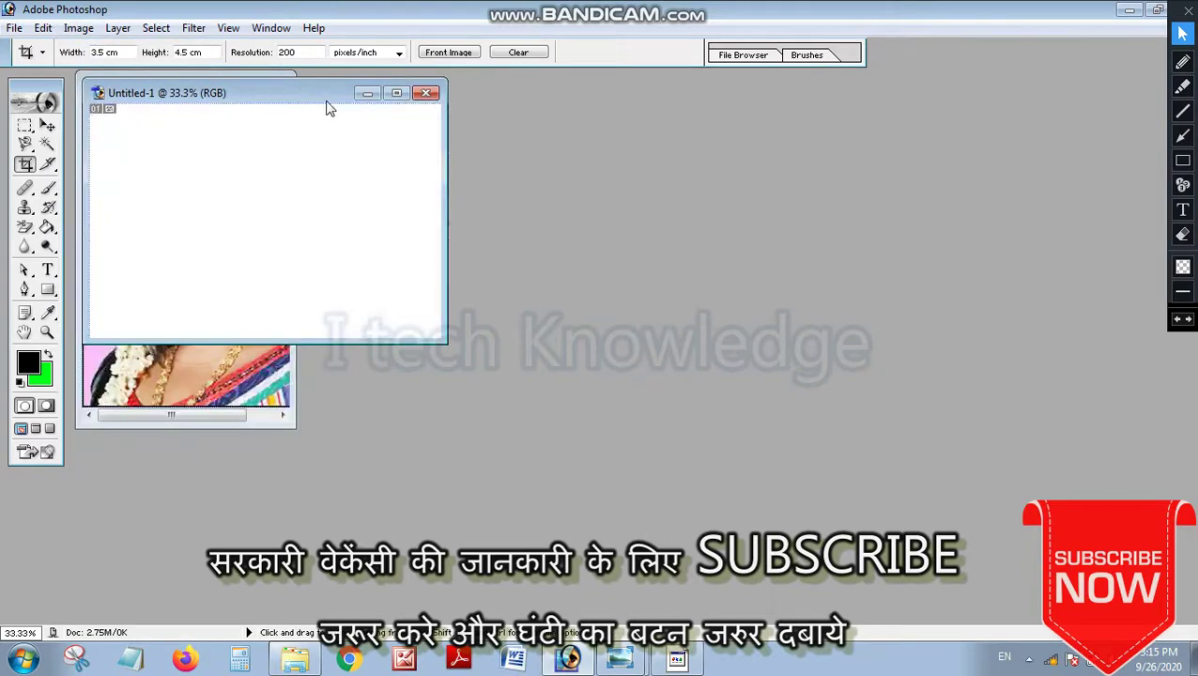
# Step: Centre the sheet's window, select all, and maximise it to fill the workspace
pyautogui.moveTo(320, 103); pyautogui.dragTo(754, 161)
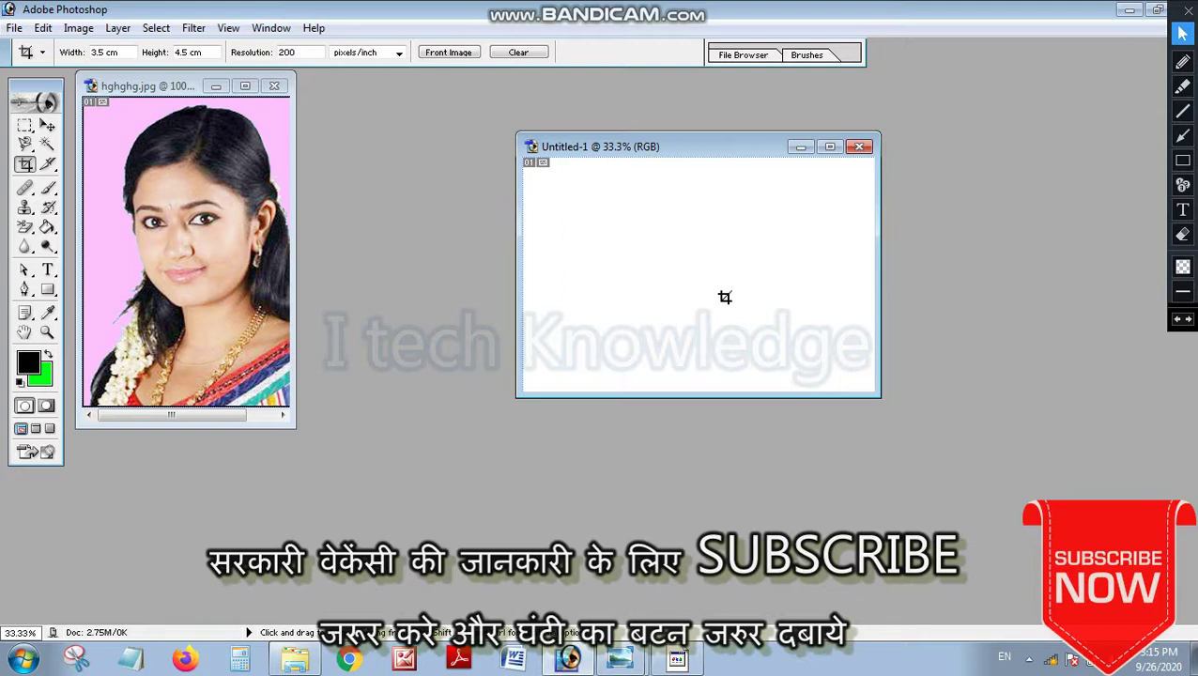
pyautogui.rightClick(668, 234)
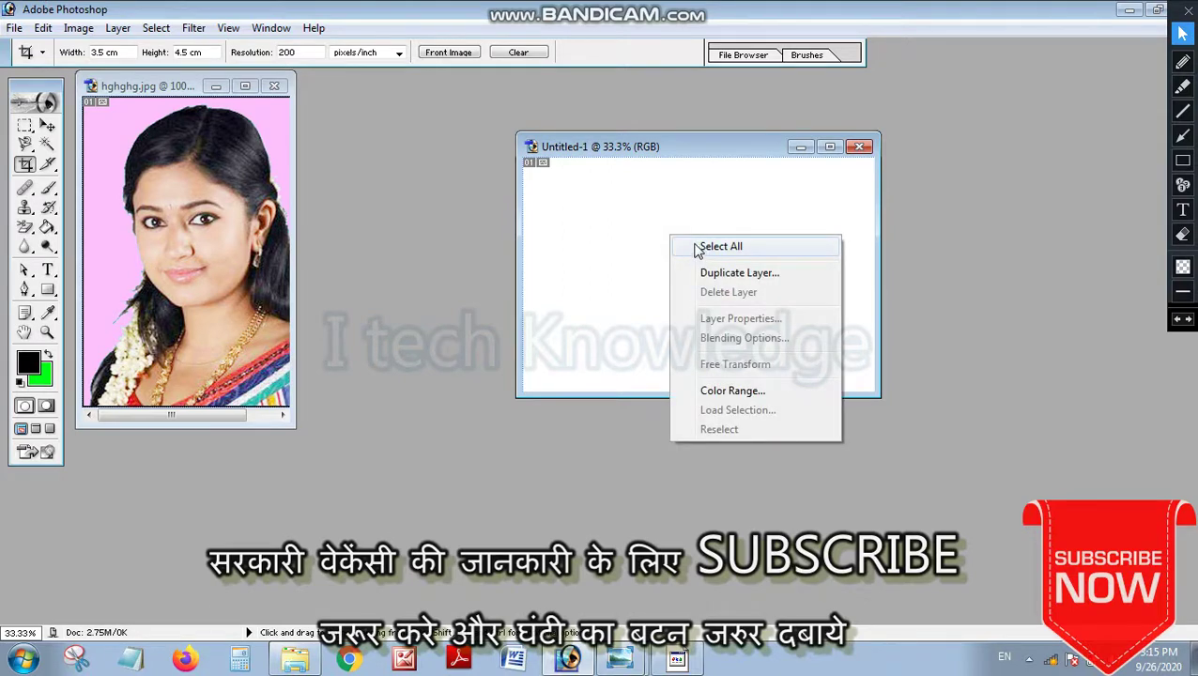
pyautogui.click(720, 246)
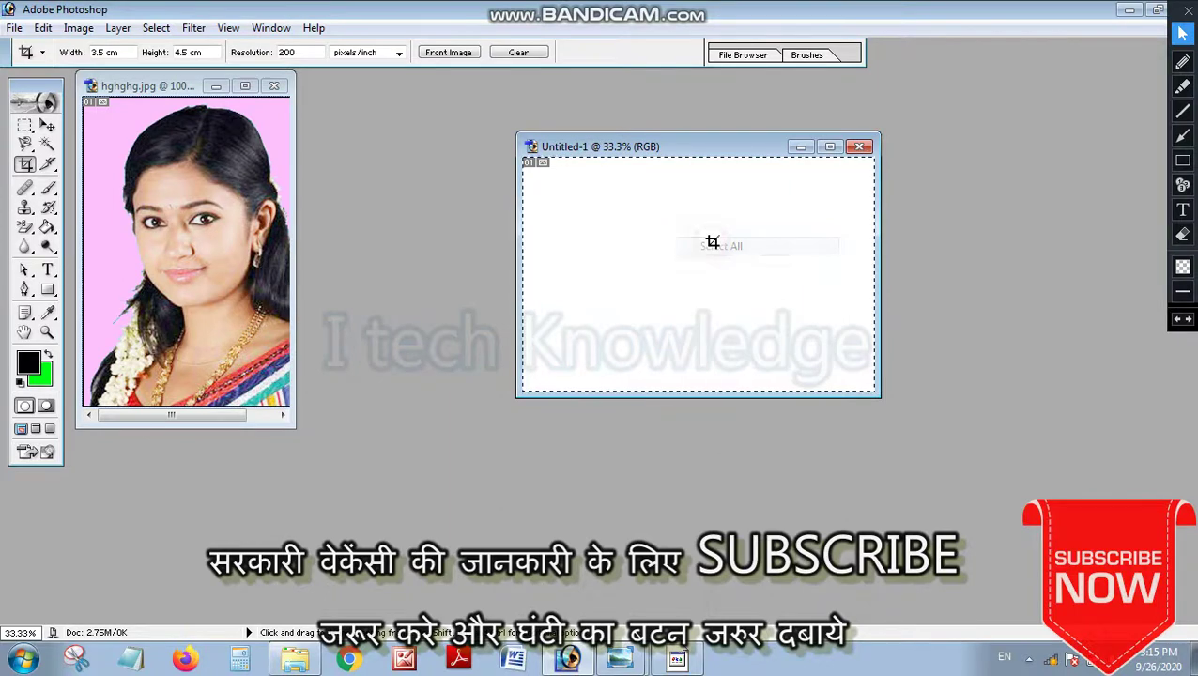
pyautogui.doubleClick(677, 154)
pyautogui.rightClick(547, 273)
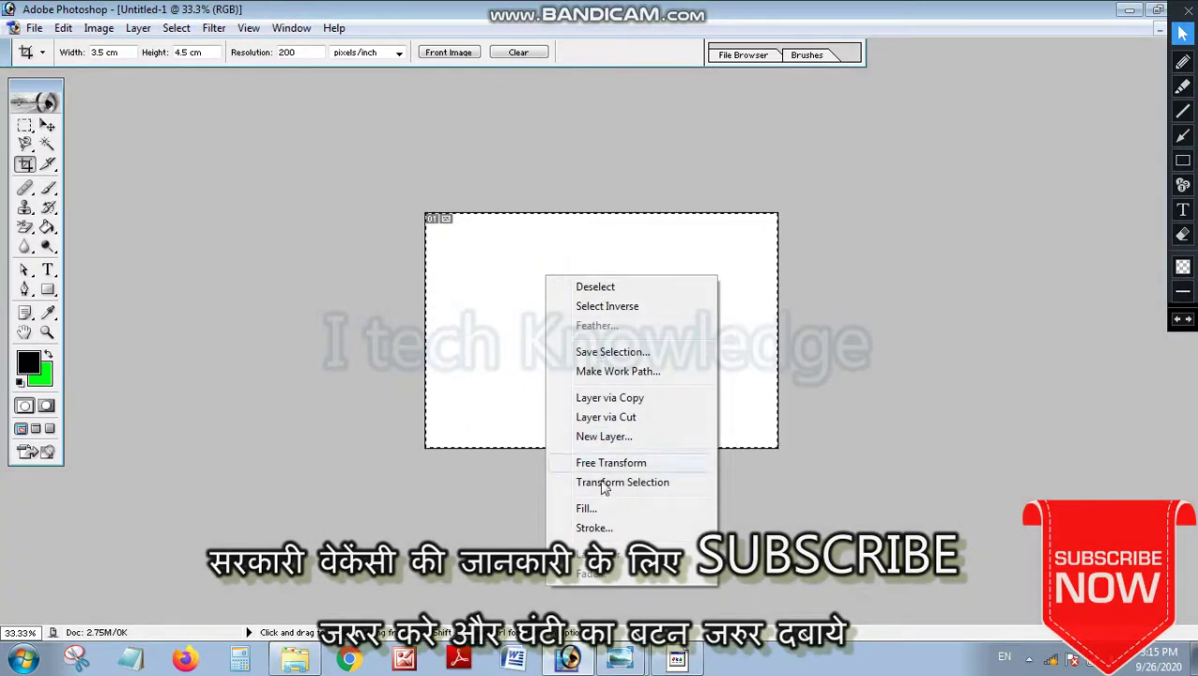
# Step: Fill the blank Untitled-1 sheet with the hghghg.jpg portrait as a custom pattern
pyautogui.click(476, 313)
pyautogui.hotkey('ctrl', '+')
pyautogui.hotkey('ctrl', '+')
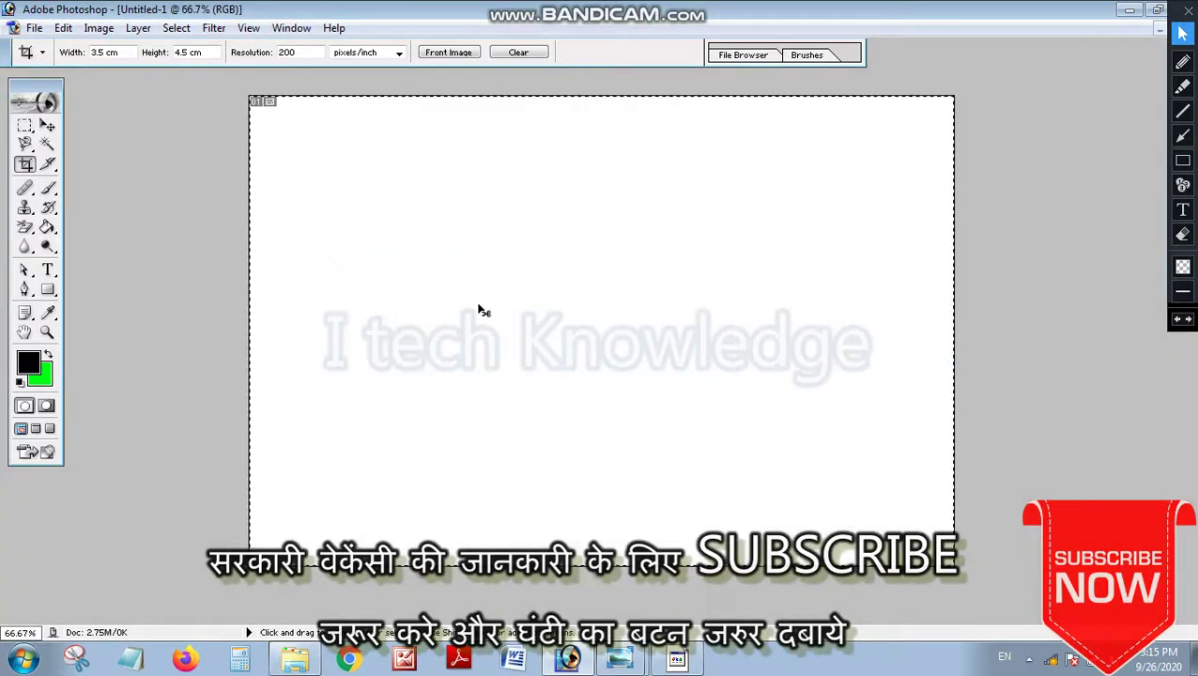
pyautogui.rightClick(539, 208)
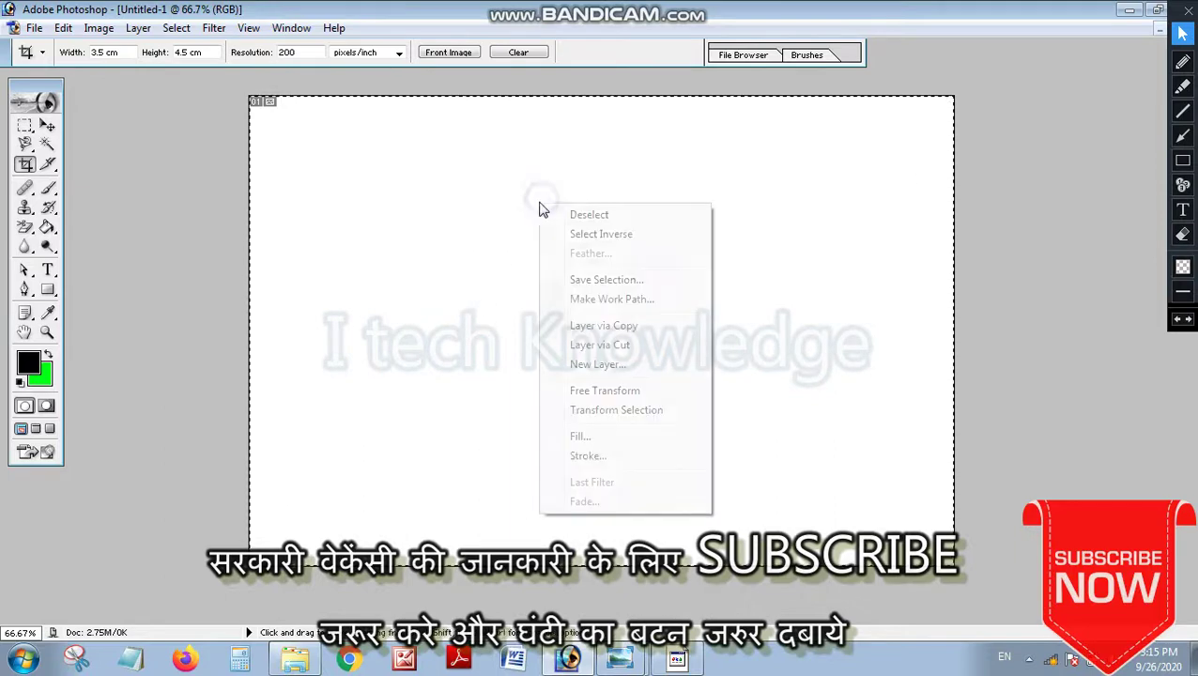
pyautogui.click(578, 436)
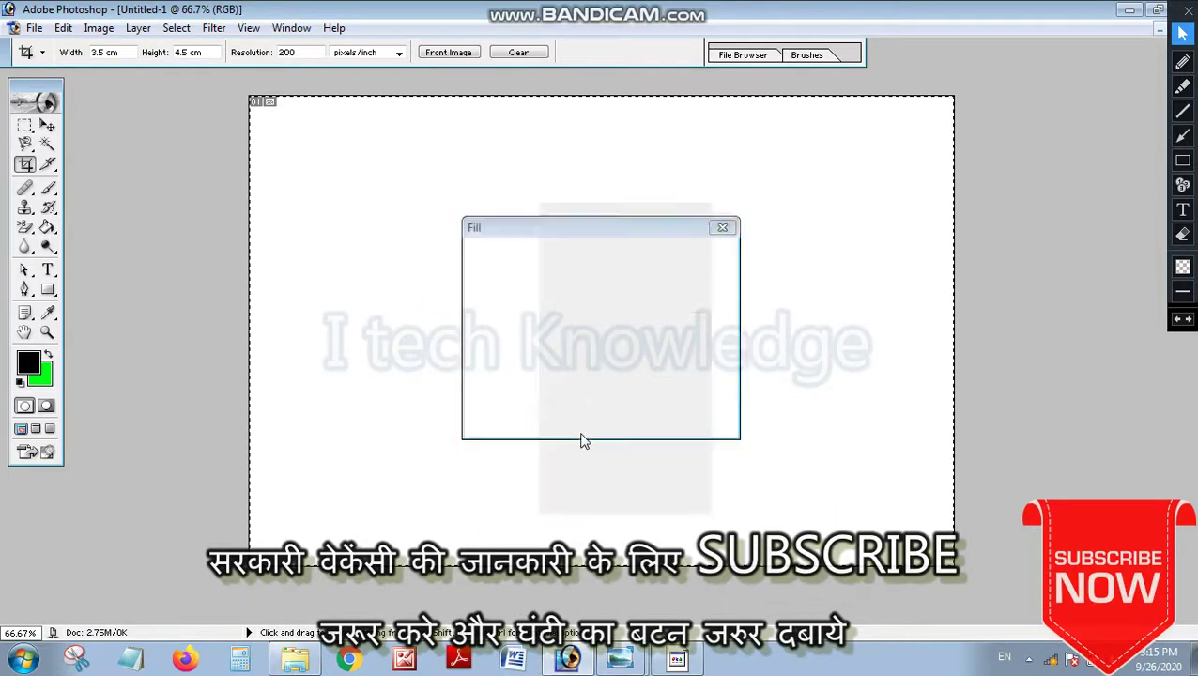
pyautogui.click(640, 305)
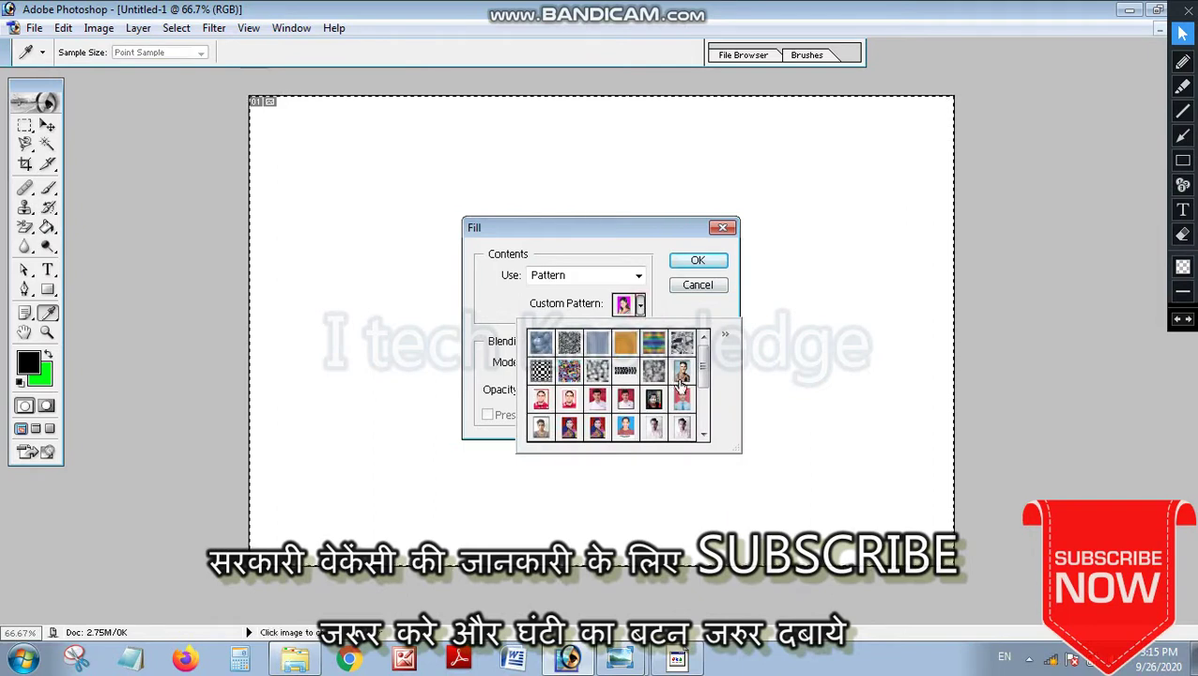
pyautogui.scroll(-2, 714, 417)
pyautogui.click(703, 433)
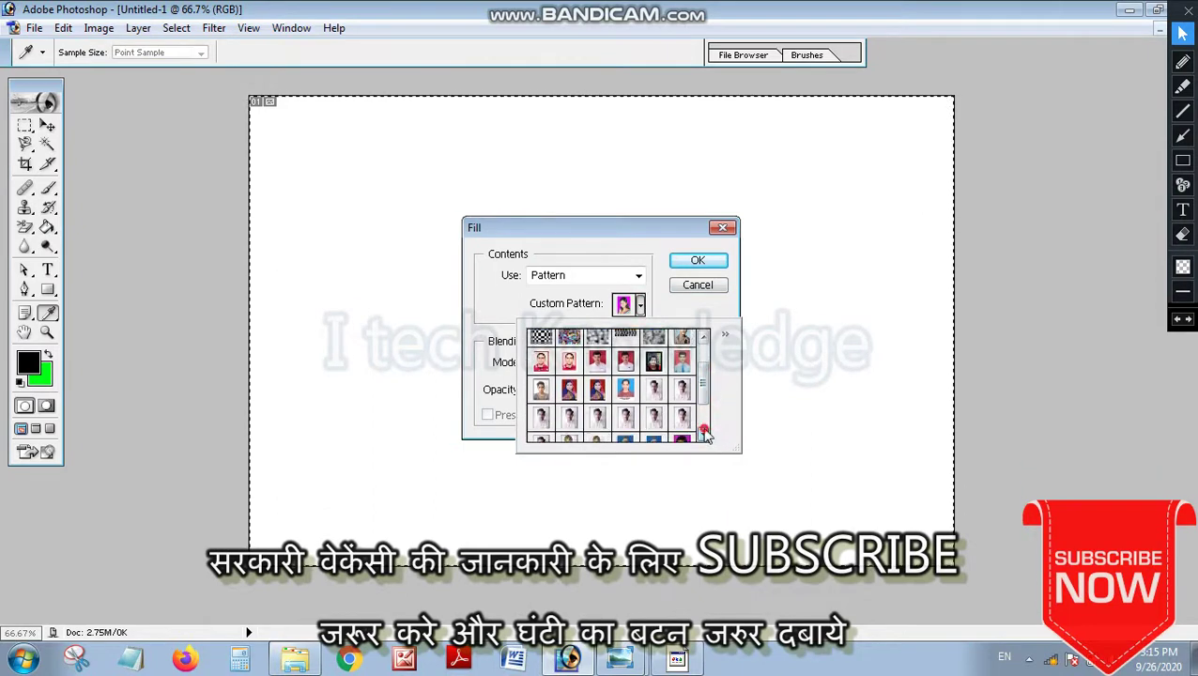
pyautogui.click(698, 260)
pyautogui.press('c')
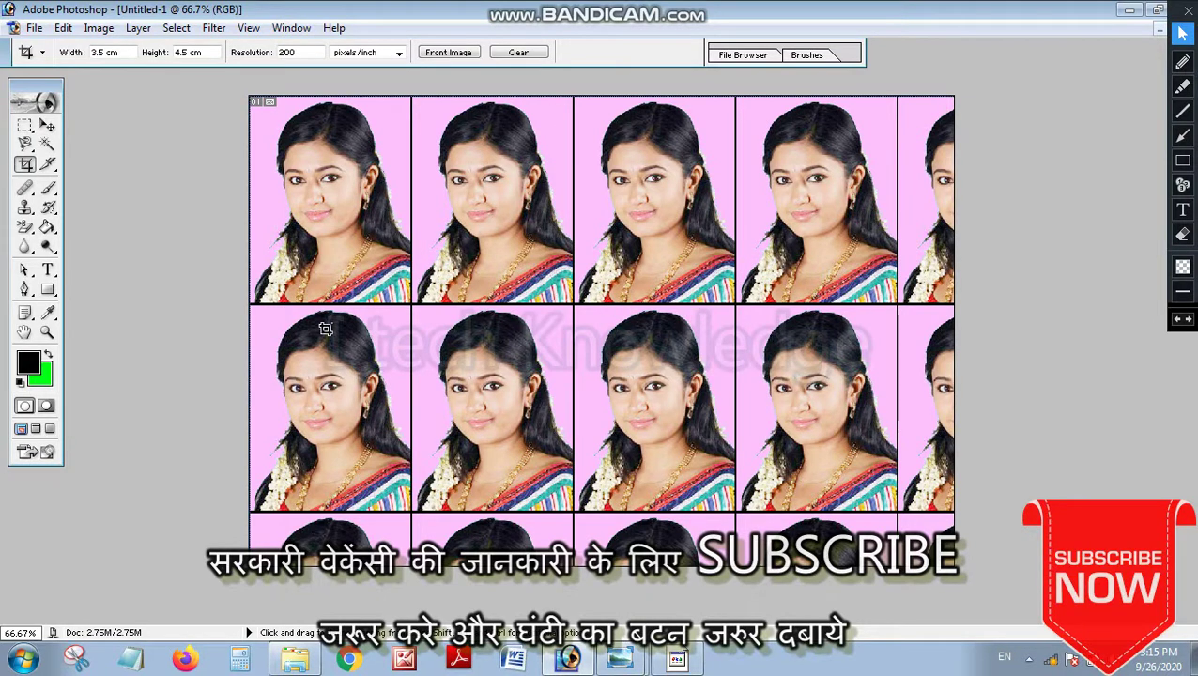
# Step: Close the tiled Untitled-1 sheet without saving, leaving hghghg.jpg open
pyautogui.doubleClick(967, 13)
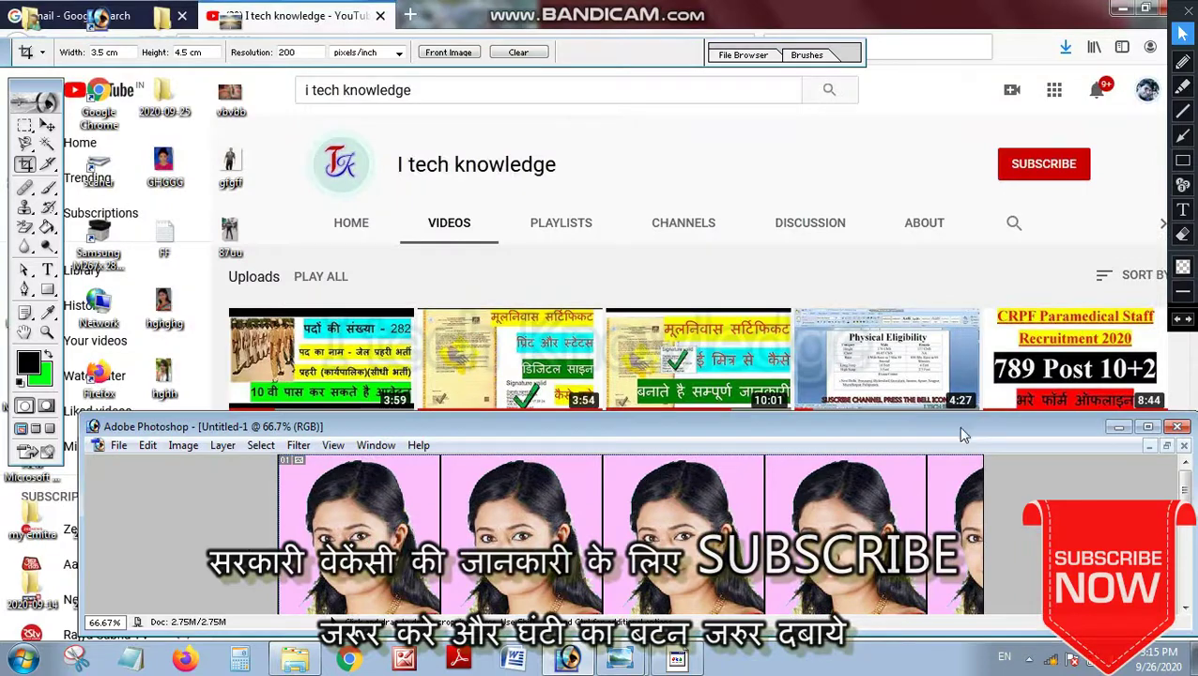
pyautogui.doubleClick(960, 429)
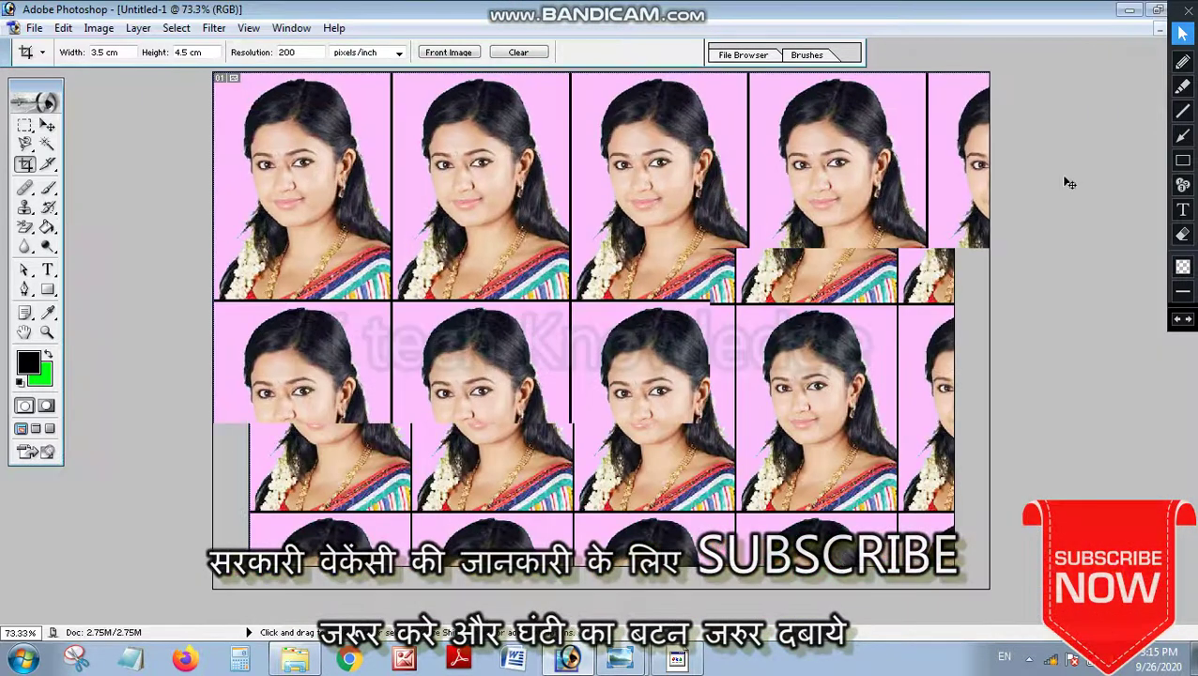
pyautogui.hotkey('ctrl', '-')
pyautogui.hotkey('ctrl', '-')
pyautogui.hotkey('ctrl', '-')
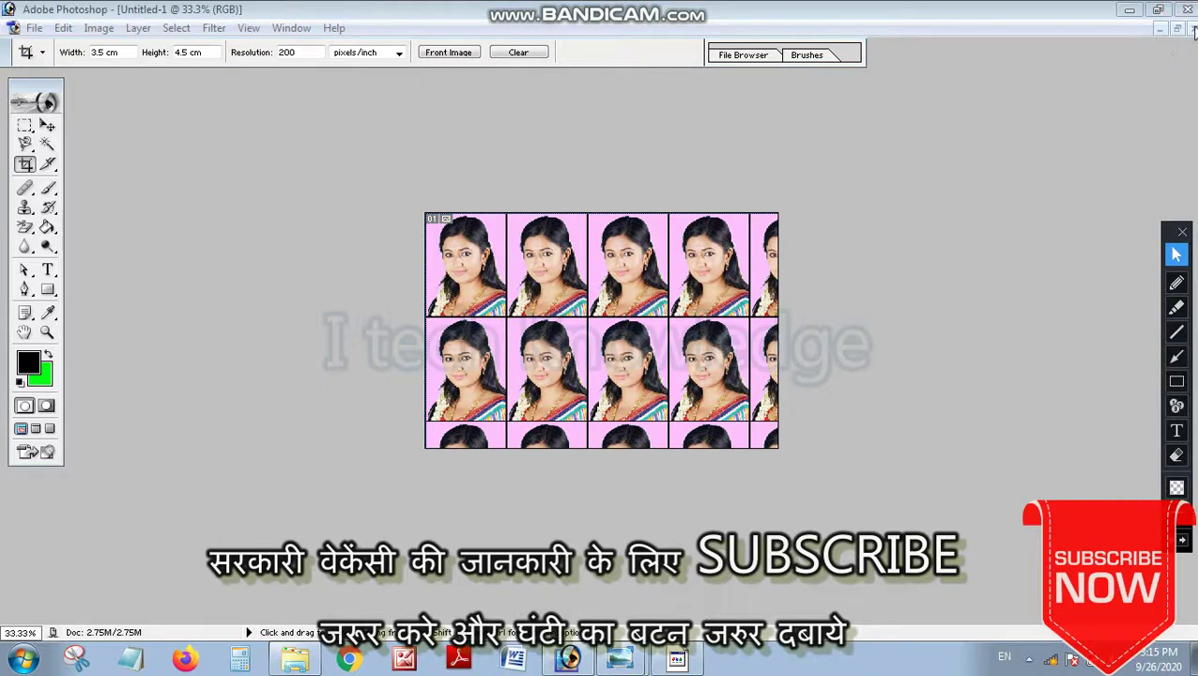
pyautogui.click(1192, 29)
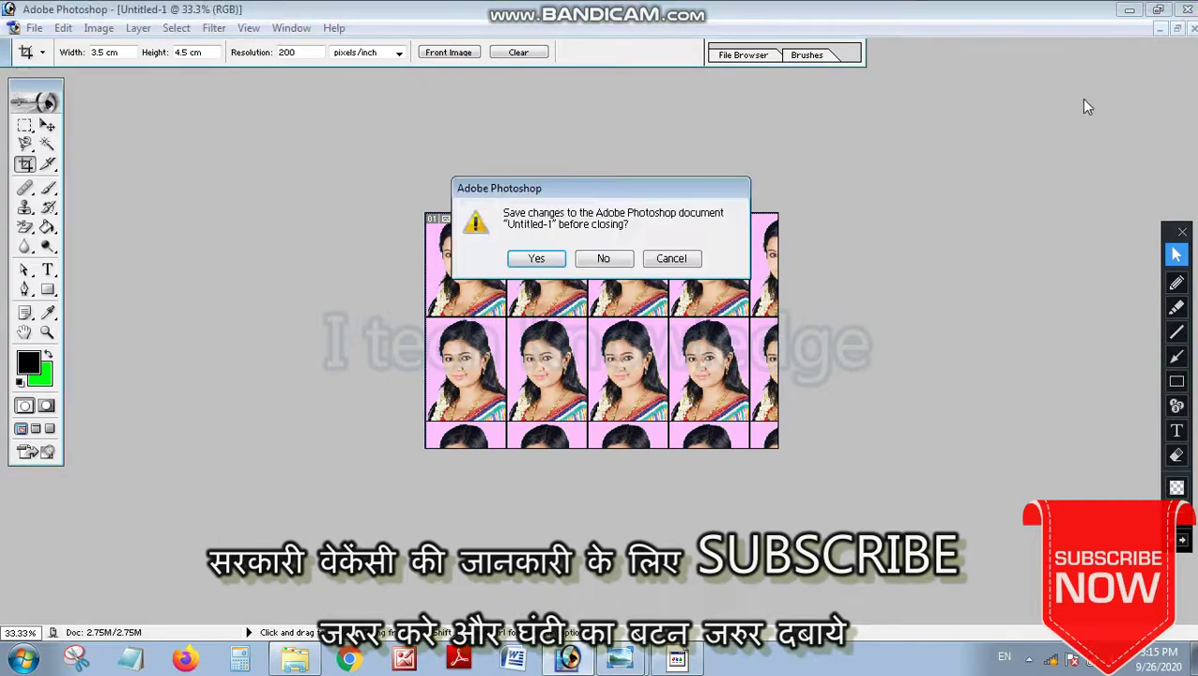
pyautogui.click(603, 261)
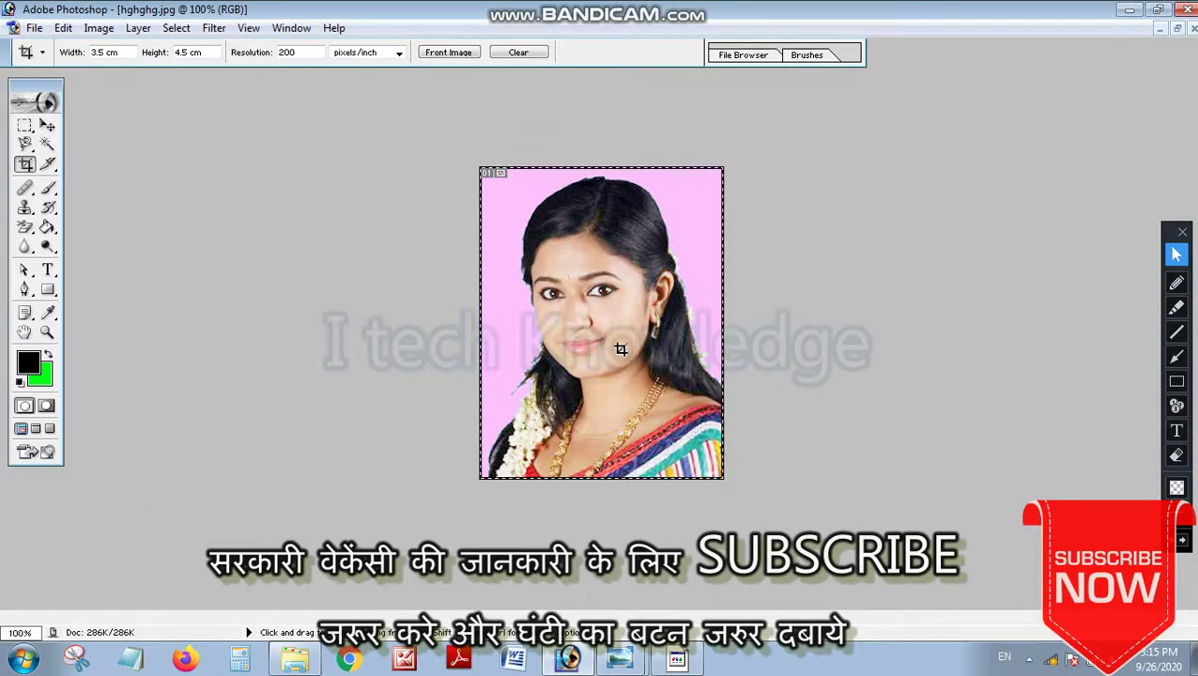
# Step: Cancel the transform and set the background colour to white in the Color Picker
pyautogui.hotkey('ctrl', 't')
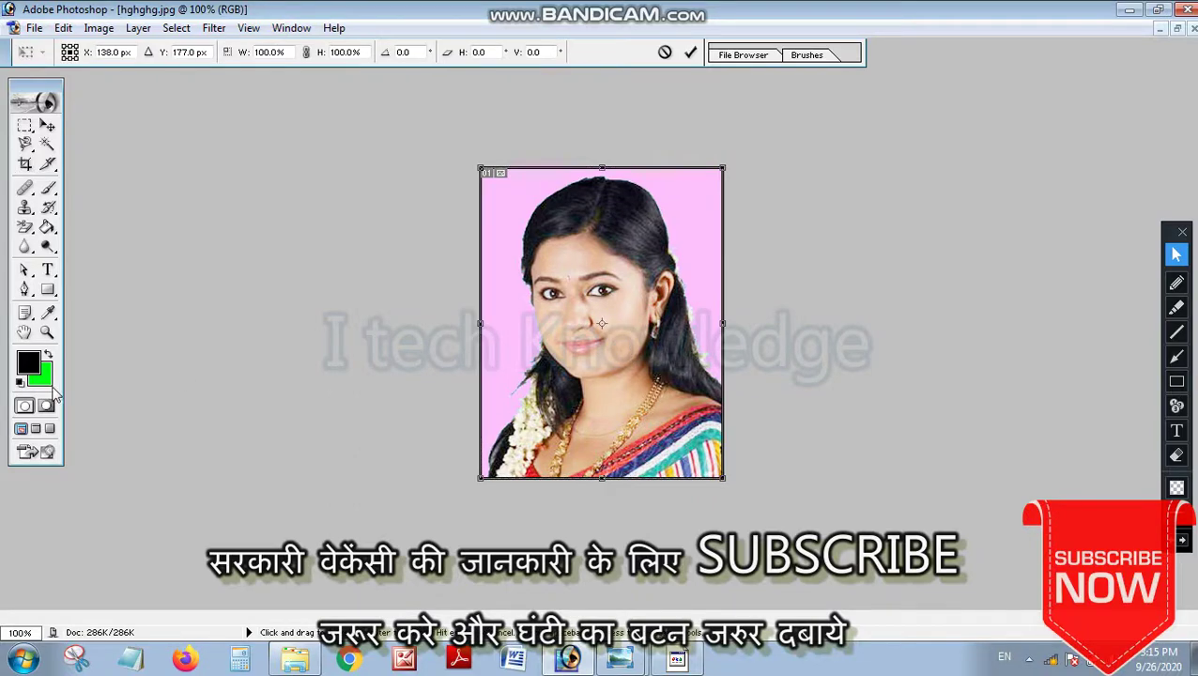
pyautogui.click(24, 163)
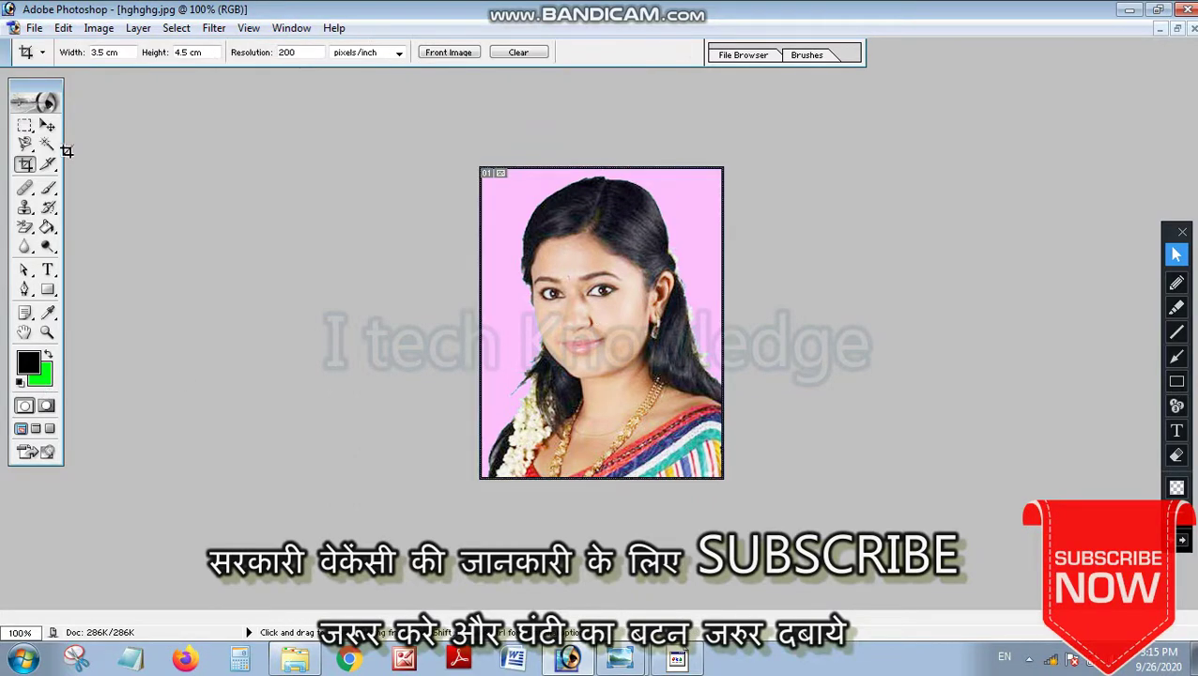
pyautogui.click(48, 127)
pyautogui.click(24, 125)
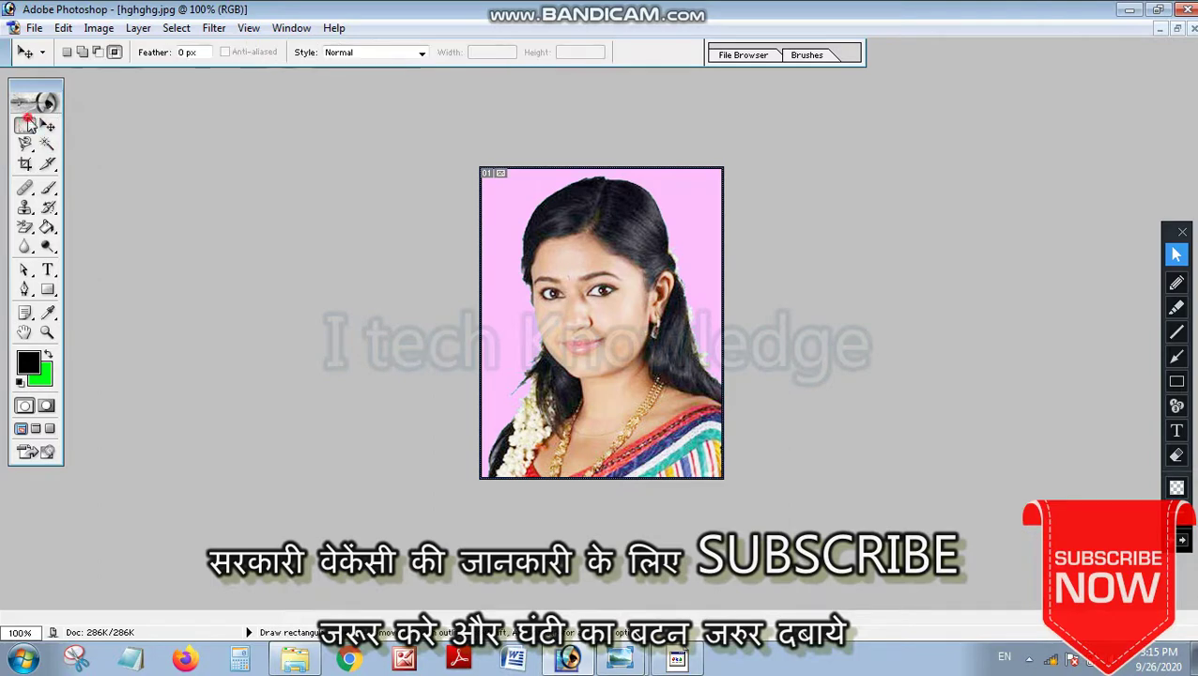
pyautogui.click(41, 375)
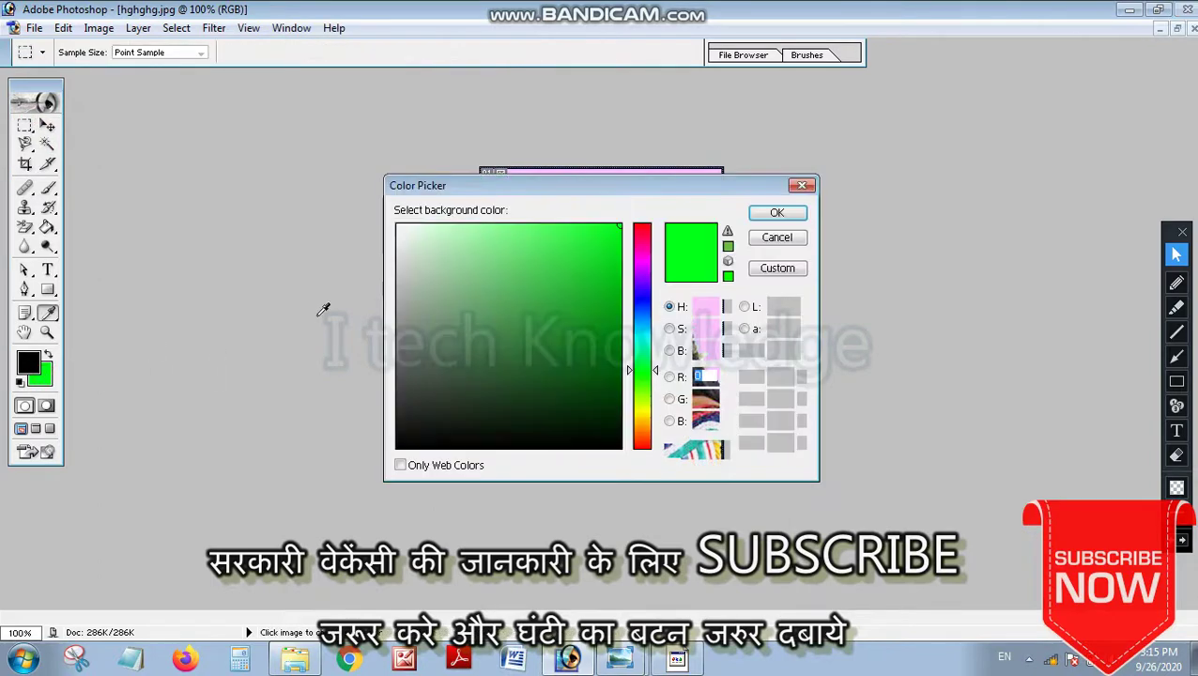
pyautogui.moveTo(441, 249); pyautogui.dragTo(398, 227)
pyautogui.click(792, 213)
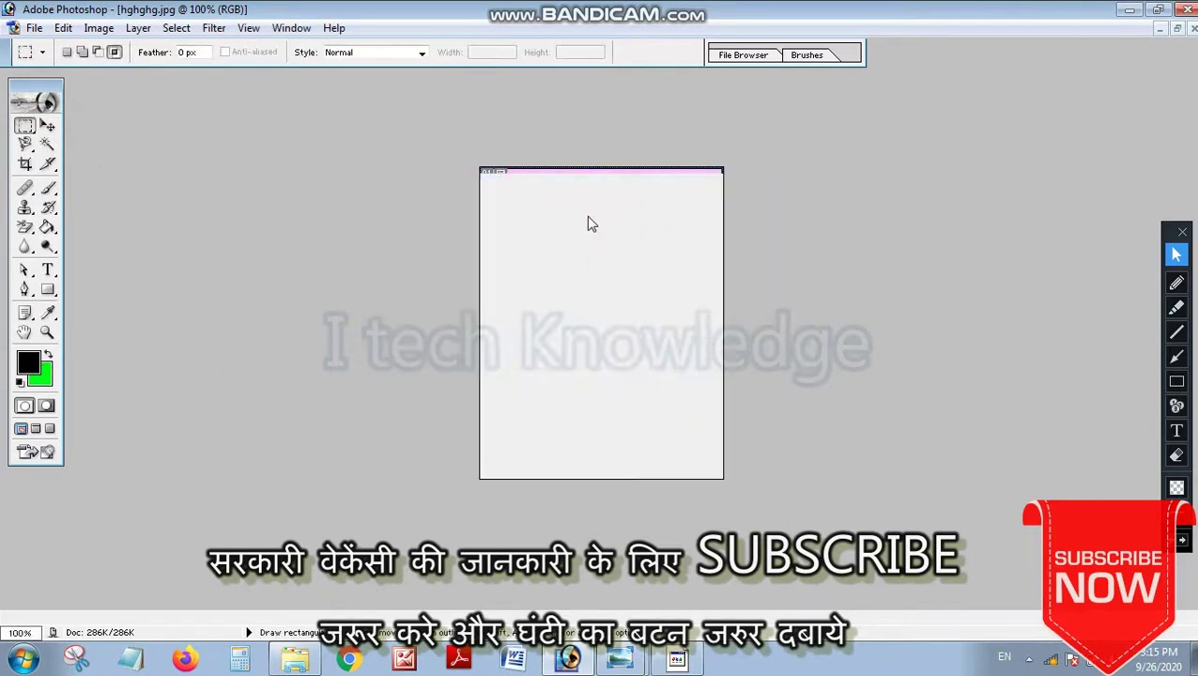
# Step: Select all and scale the portrait down to about 95% by dragging its corners inward
pyautogui.rightClick(584, 211)
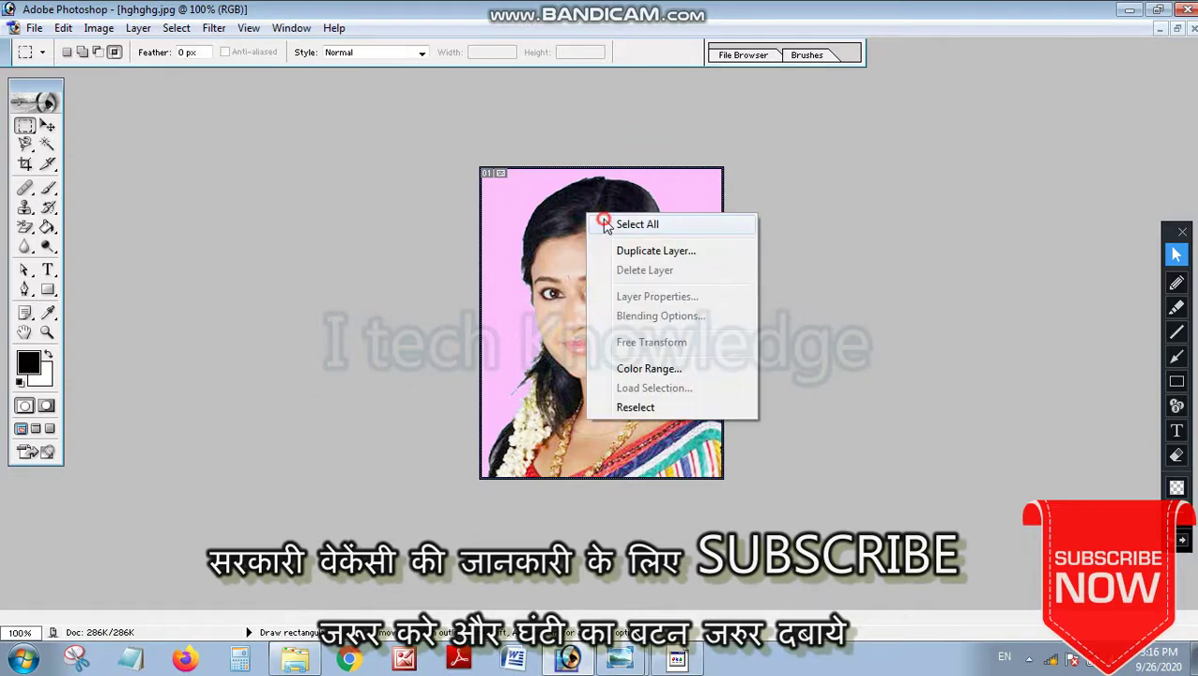
pyautogui.click(625, 221)
pyautogui.hotkey('ctrl', 't')
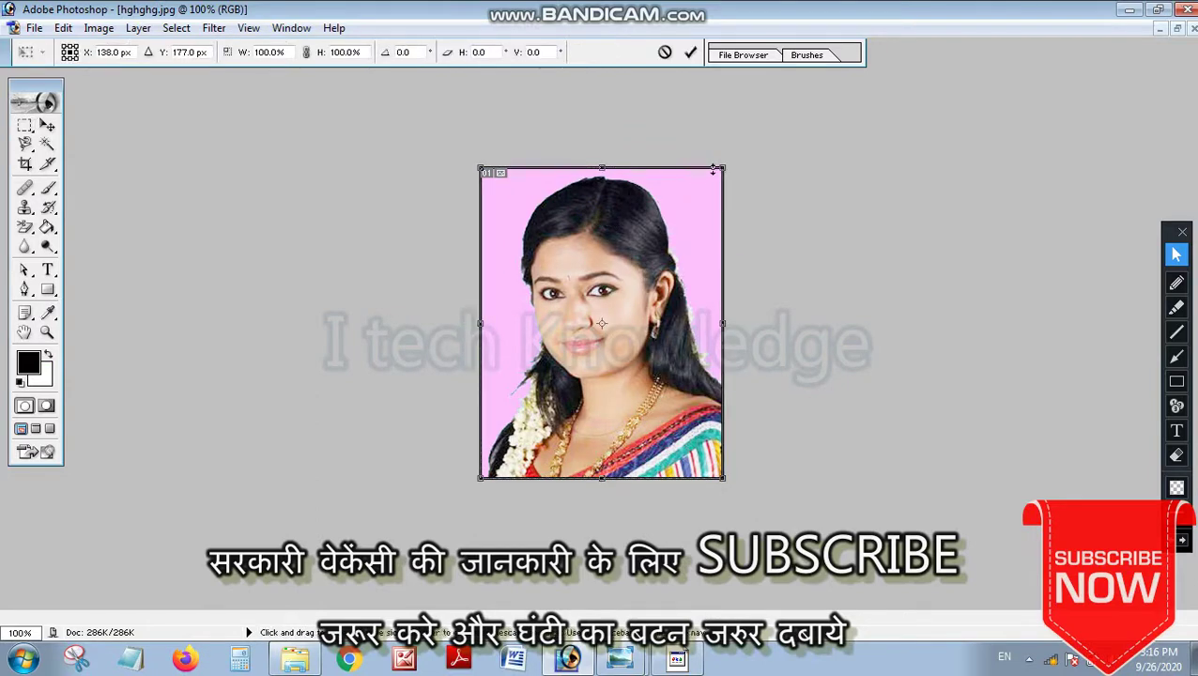
pyautogui.moveTo(722, 169); pyautogui.dragTo(711, 178)
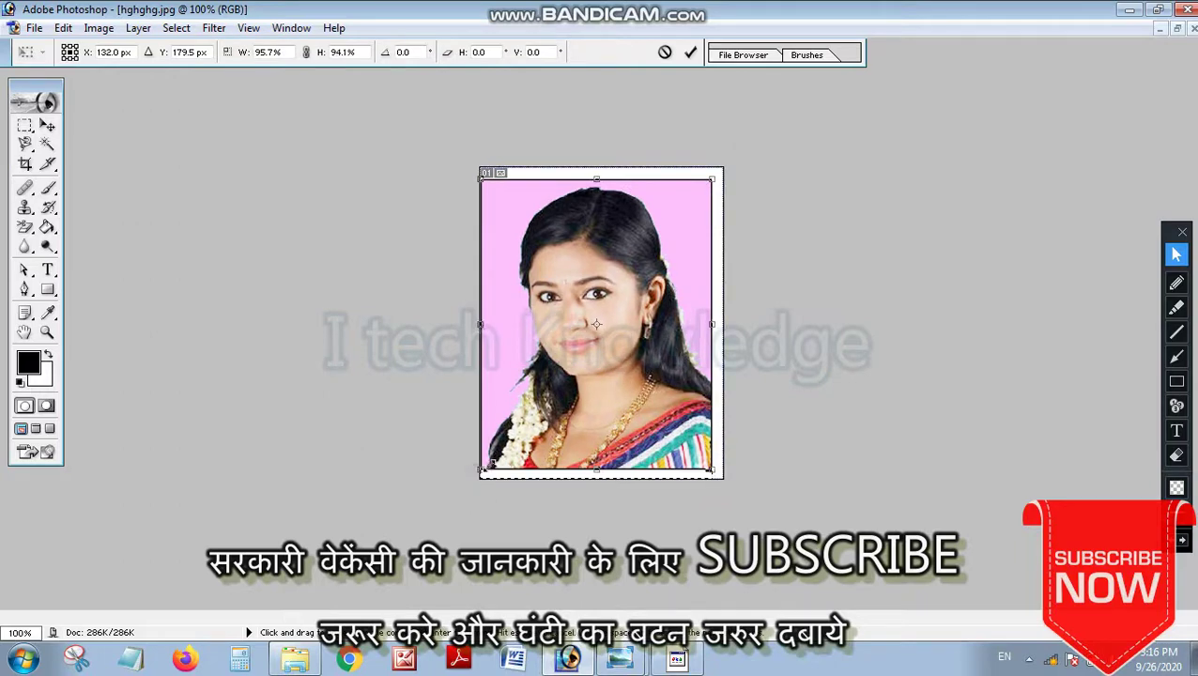
pyautogui.moveTo(481, 474); pyautogui.dragTo(489, 466)
# Step: Apply the resize and define the whole white-bordered portrait as a pattern
pyautogui.press('Return')
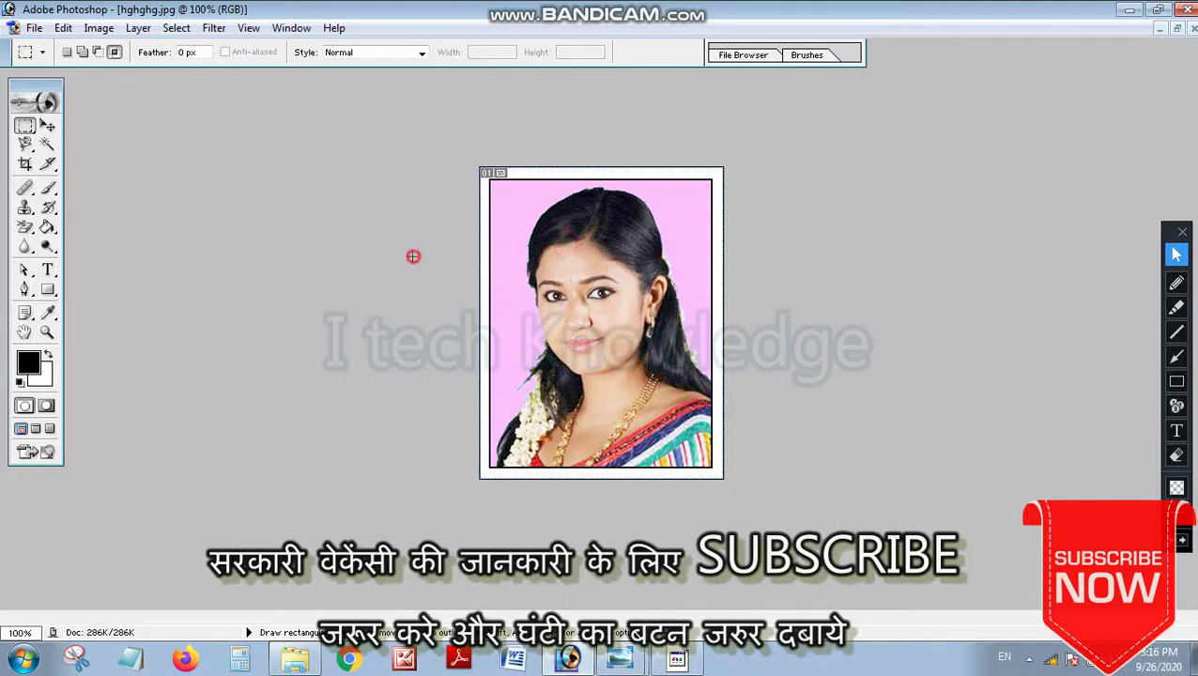
pyautogui.hotkey('ctrl', 'a')
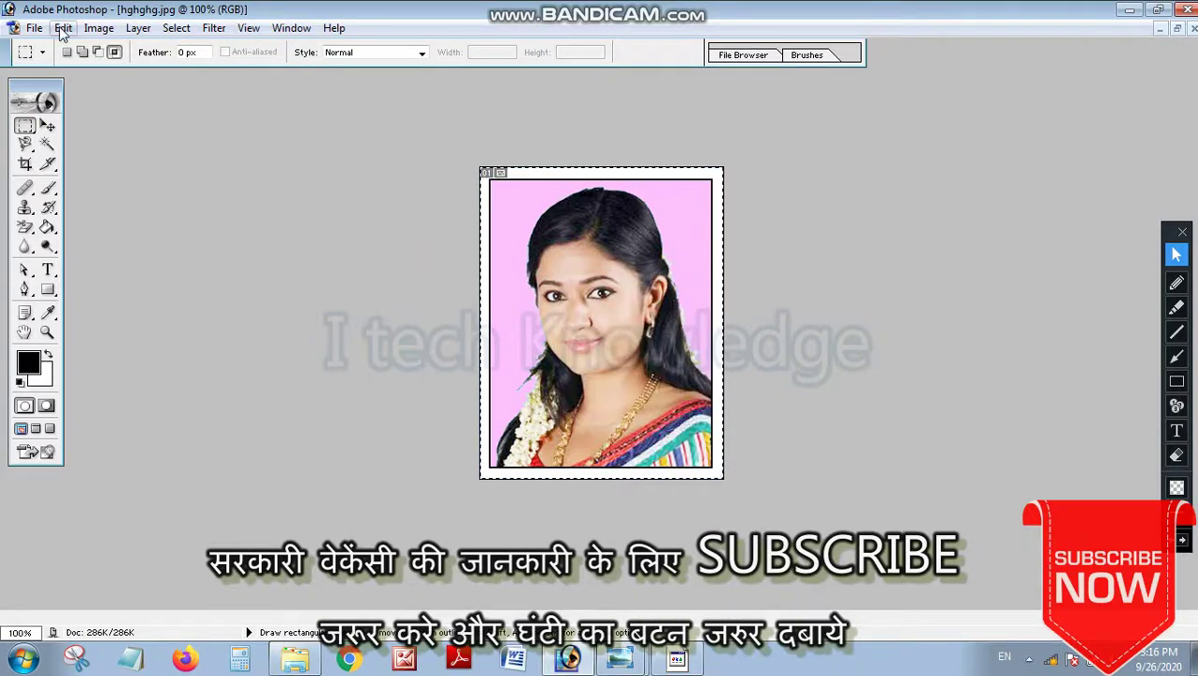
pyautogui.click(61, 29)
pyautogui.click(114, 417)
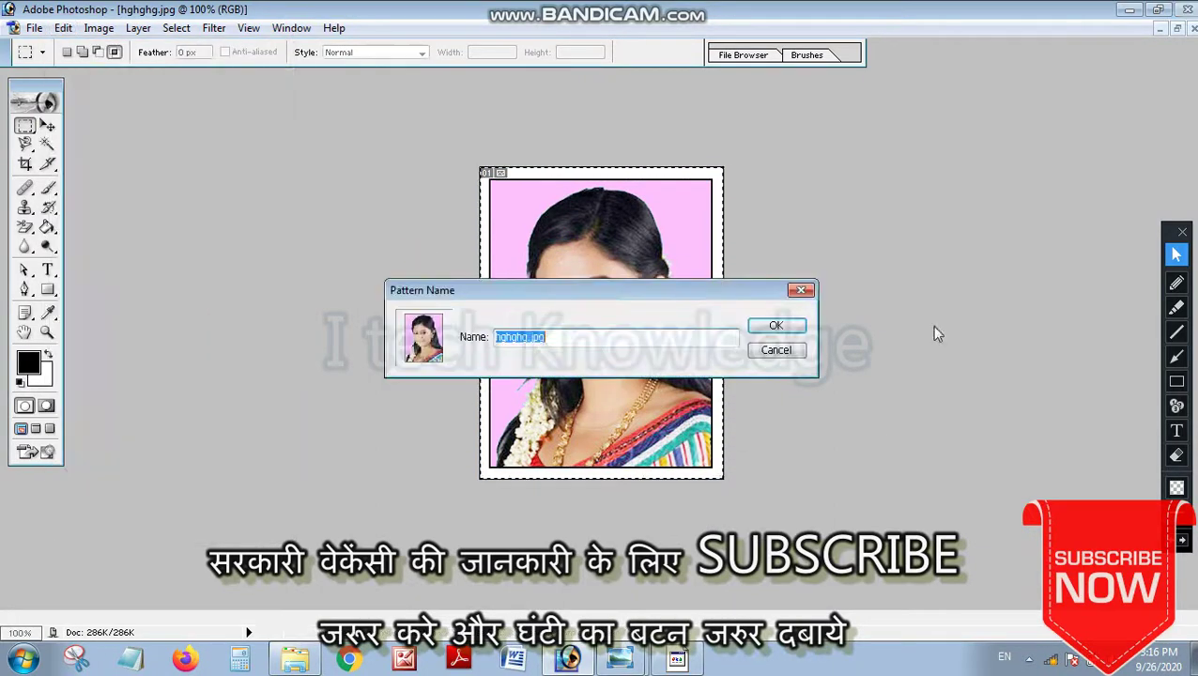
pyautogui.click(776, 327)
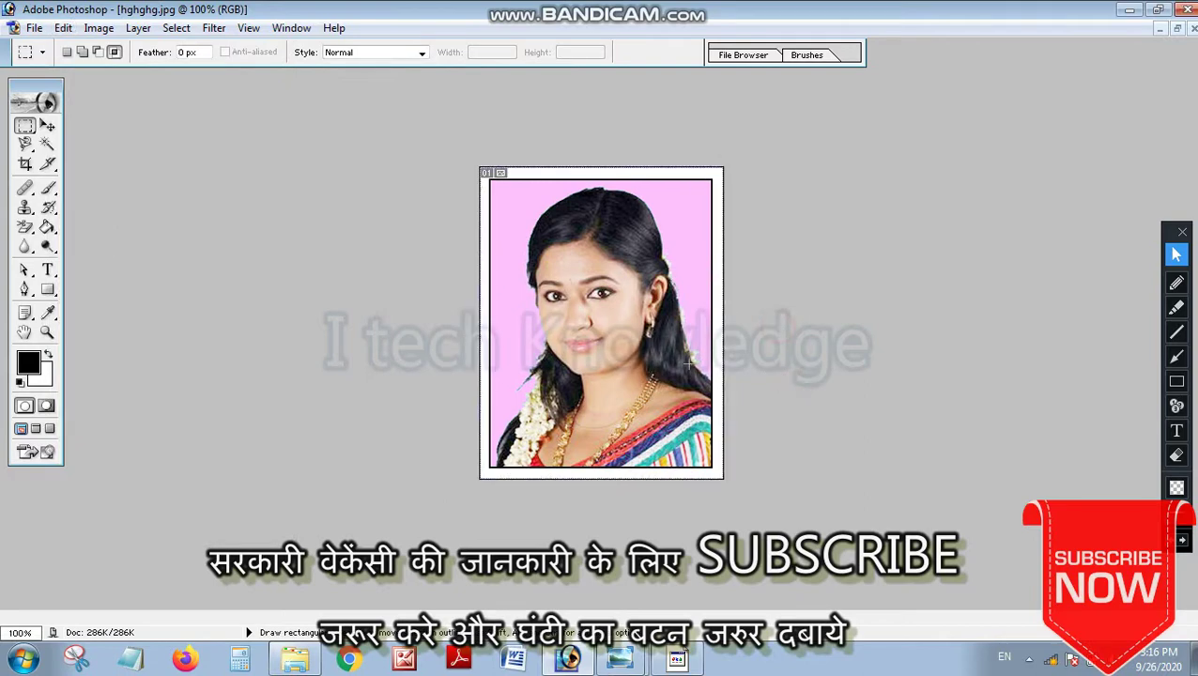
# Step: Create a new blank 4 x 6 inch document at 200 pixels/inch
pyautogui.hotkey('ctrl', 'n')
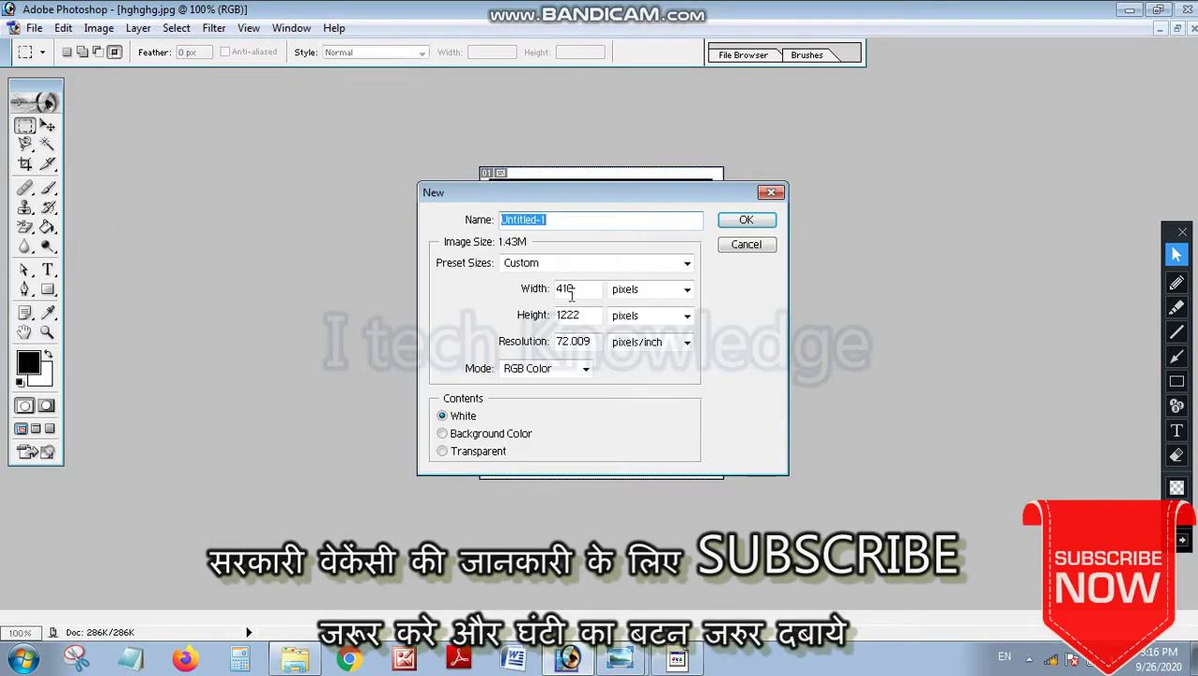
pyautogui.click(554, 265)
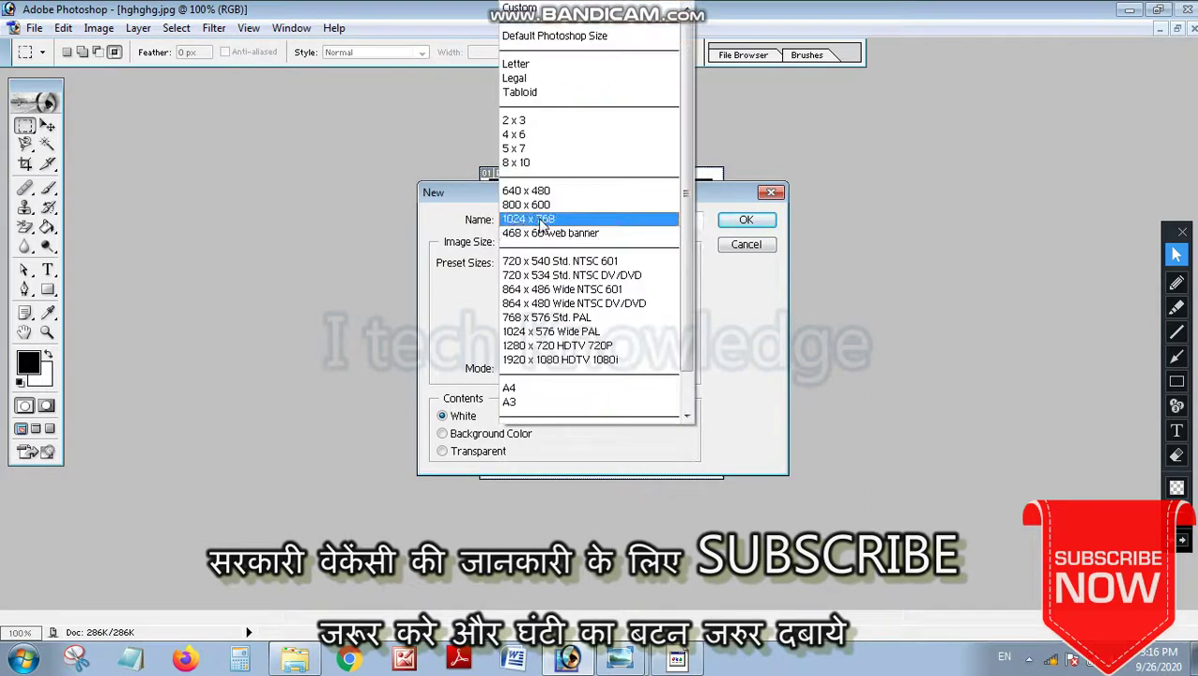
pyautogui.click(516, 143)
pyautogui.doubleClick(565, 344)
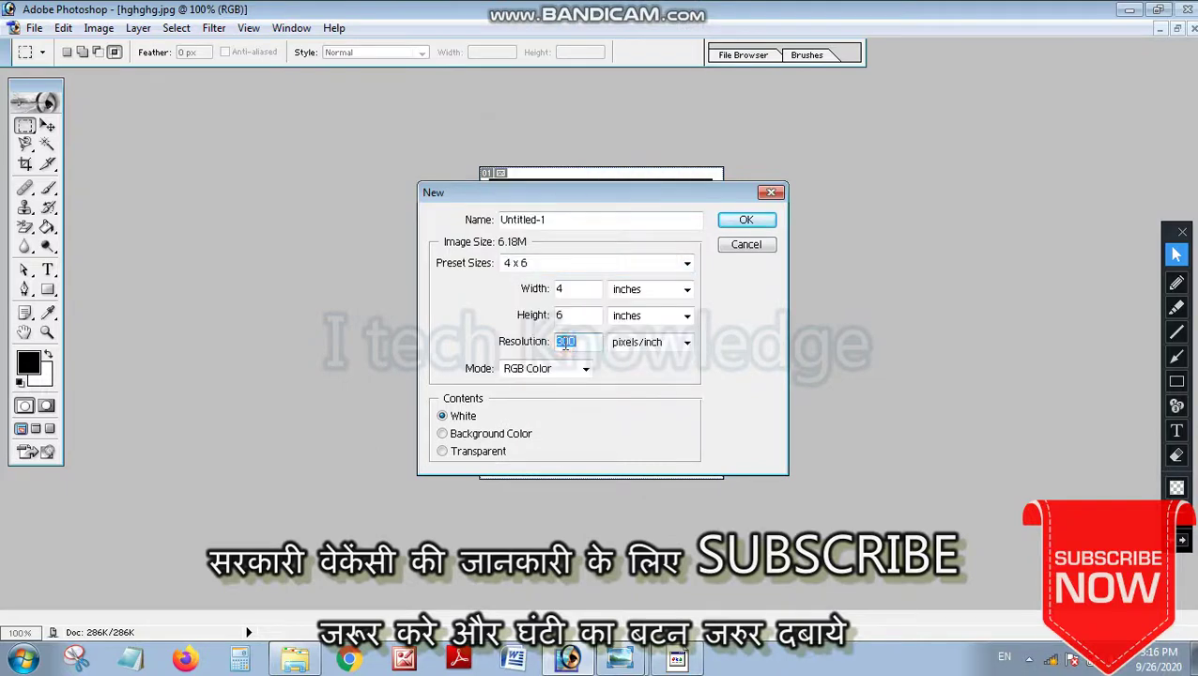
pyautogui.click(737, 222)
# Step: Select the whole new canvas and rotate it 90° CW to landscape
pyautogui.rightClick(228, 192)
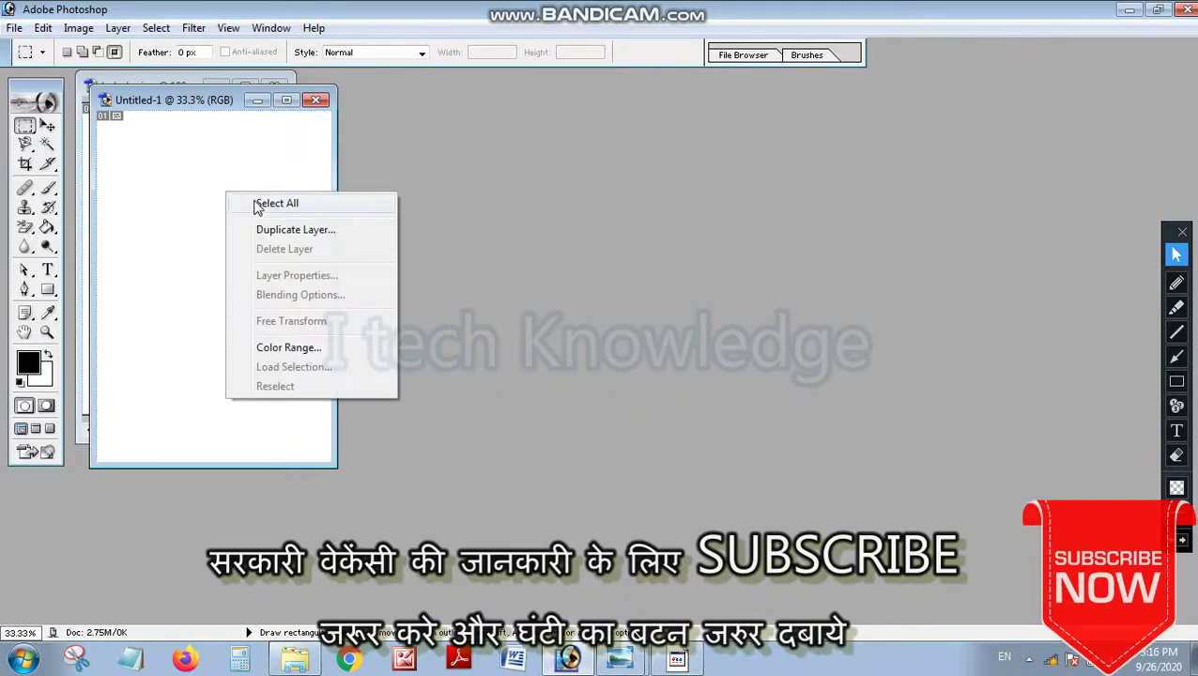
pyautogui.click(253, 202)
pyautogui.click(78, 27)
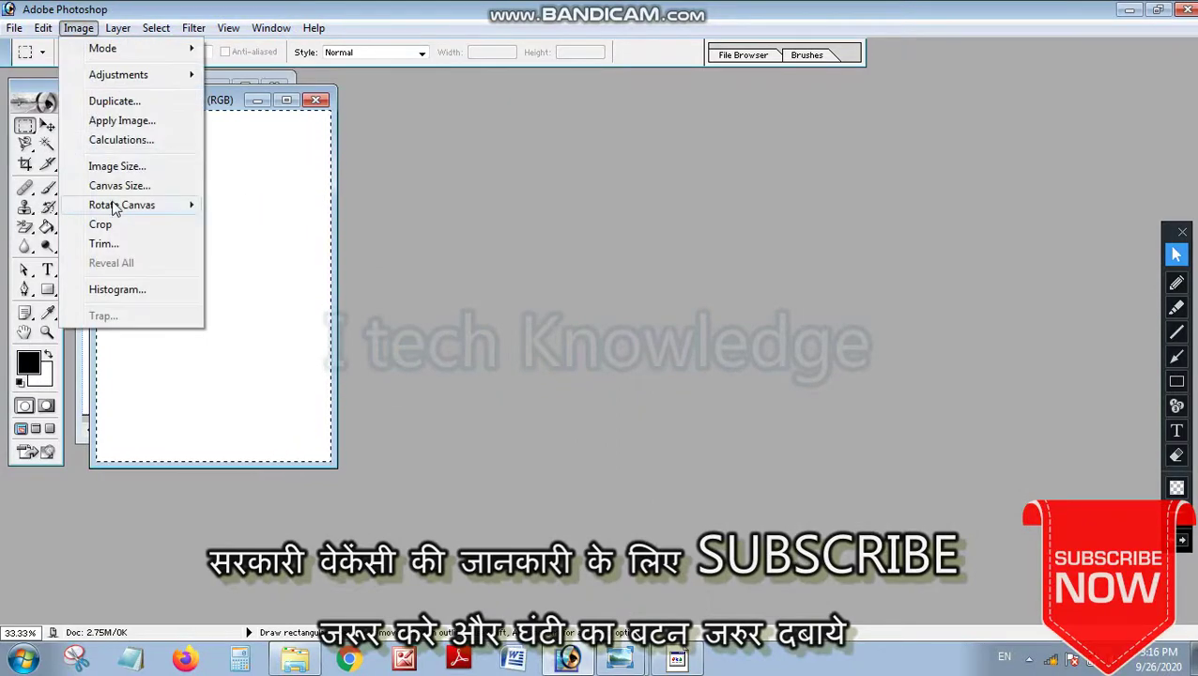
pyautogui.moveTo(122, 204)
pyautogui.click(314, 223)
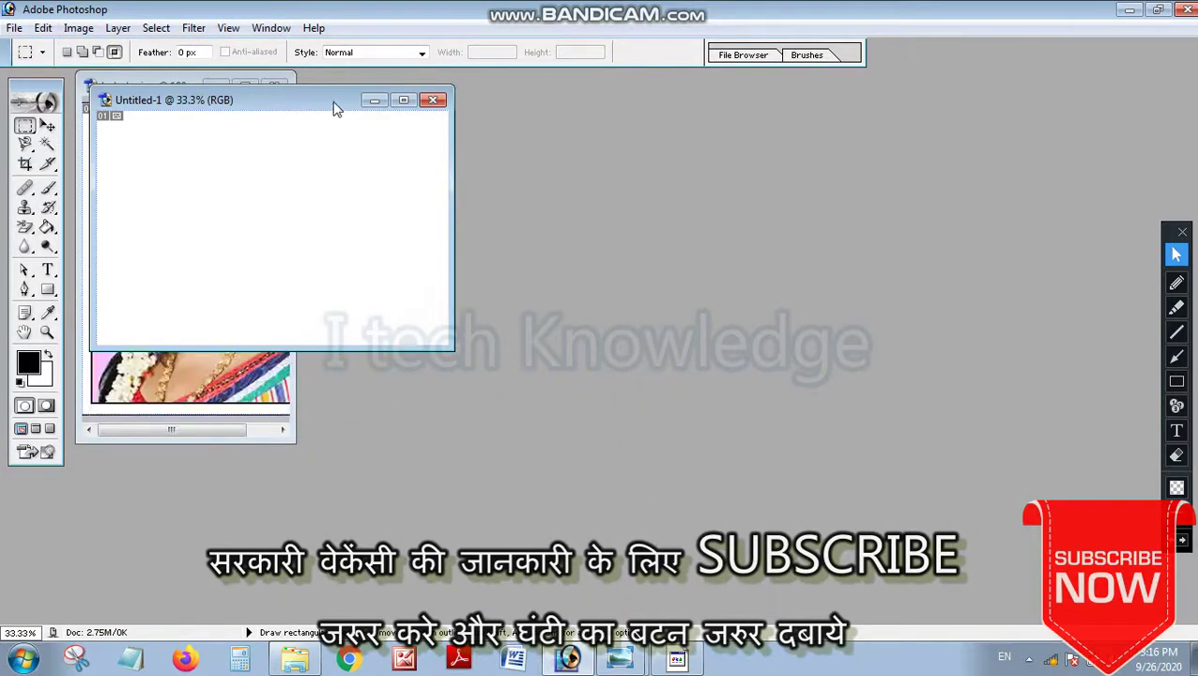
# Step: Fill the landscape sheet with the passport-photo pattern and maximize its window
pyautogui.moveTo(334, 102); pyautogui.dragTo(731, 138)
pyautogui.rightClick(666, 192)
pyautogui.click(694, 208)
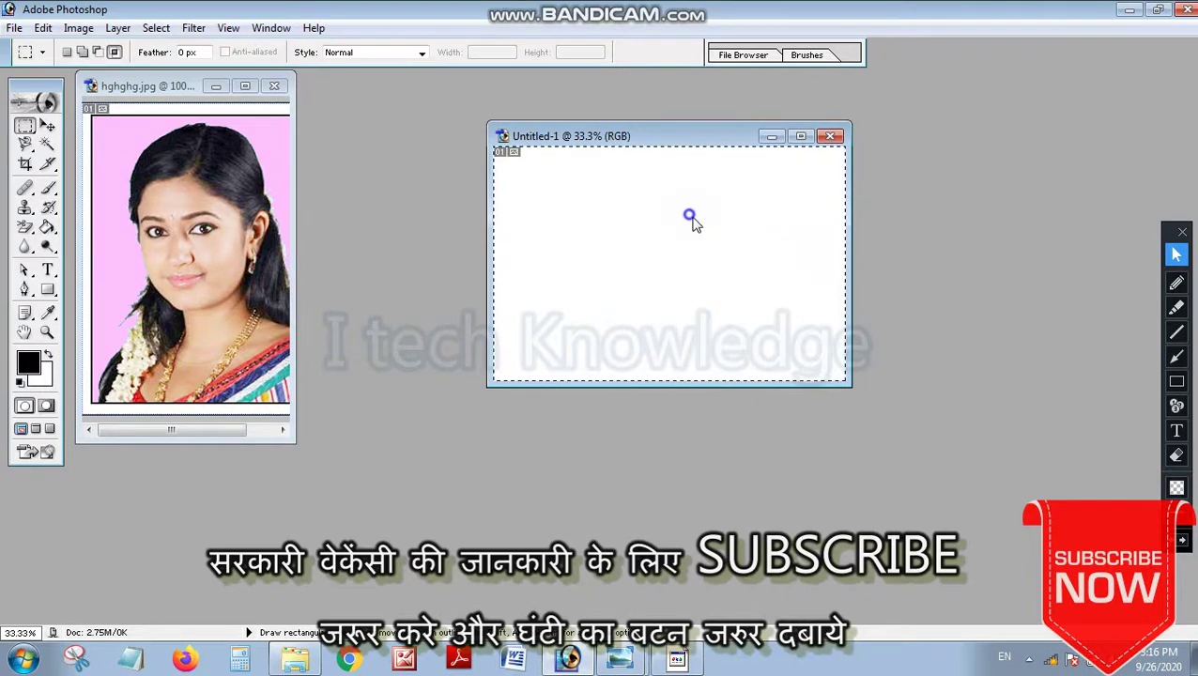
pyautogui.rightClick(690, 217)
pyautogui.click(748, 444)
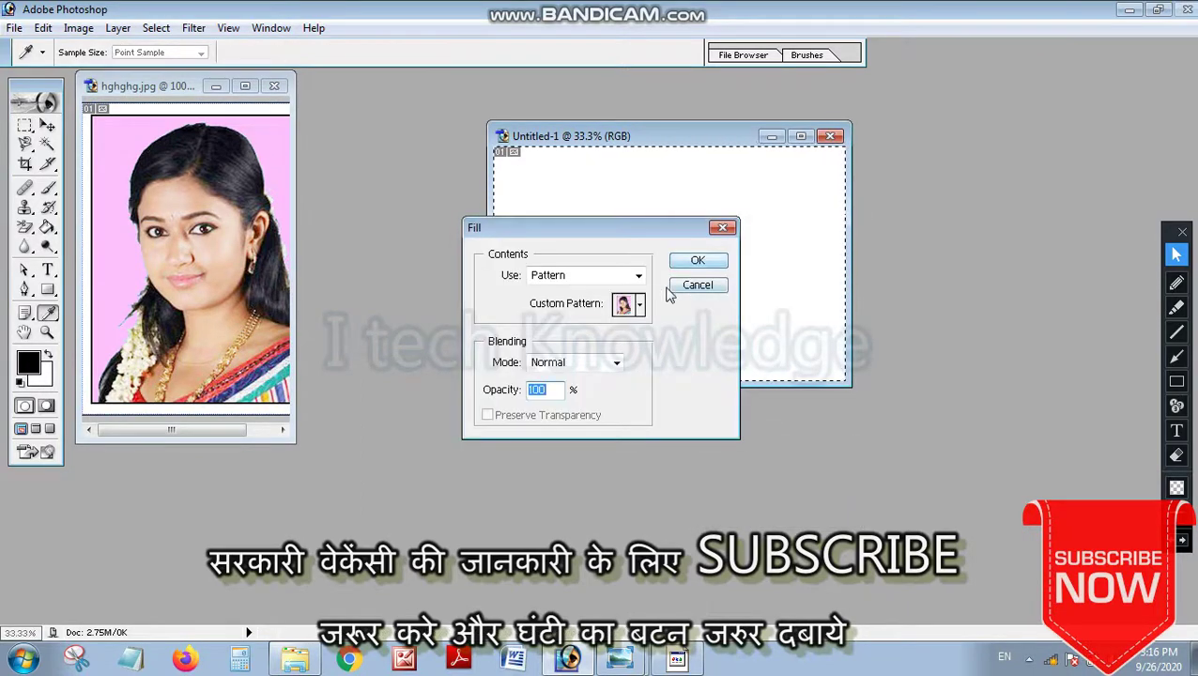
pyautogui.click(639, 304)
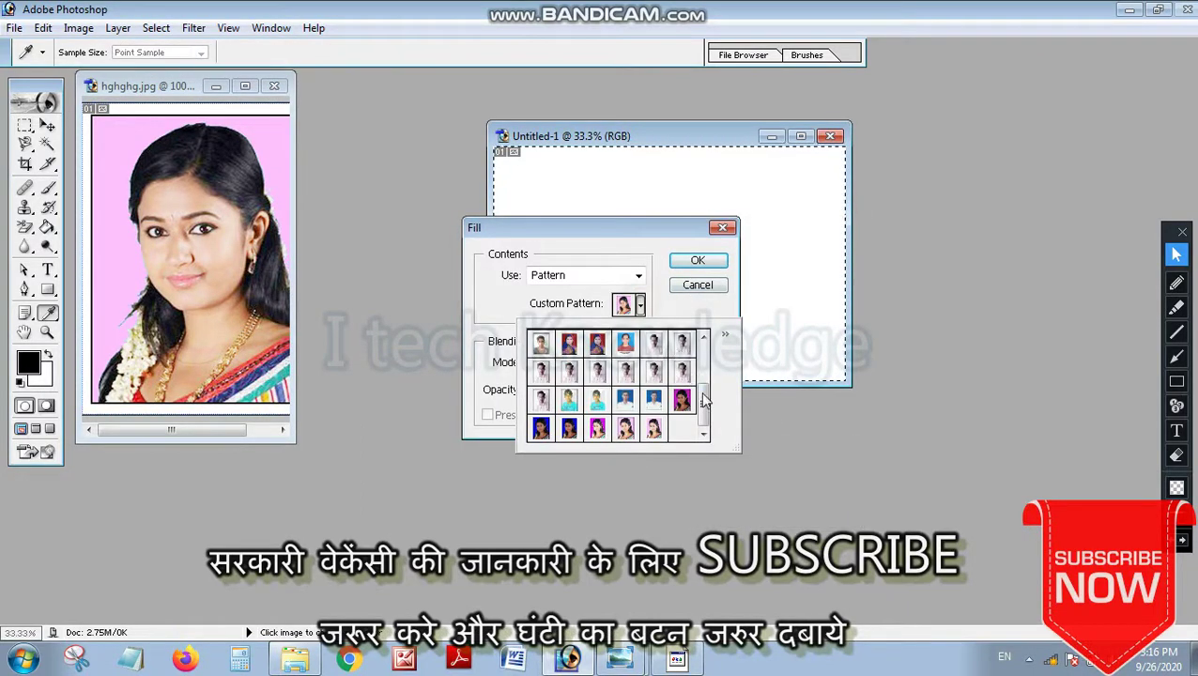
pyautogui.click(653, 428)
pyautogui.click(697, 260)
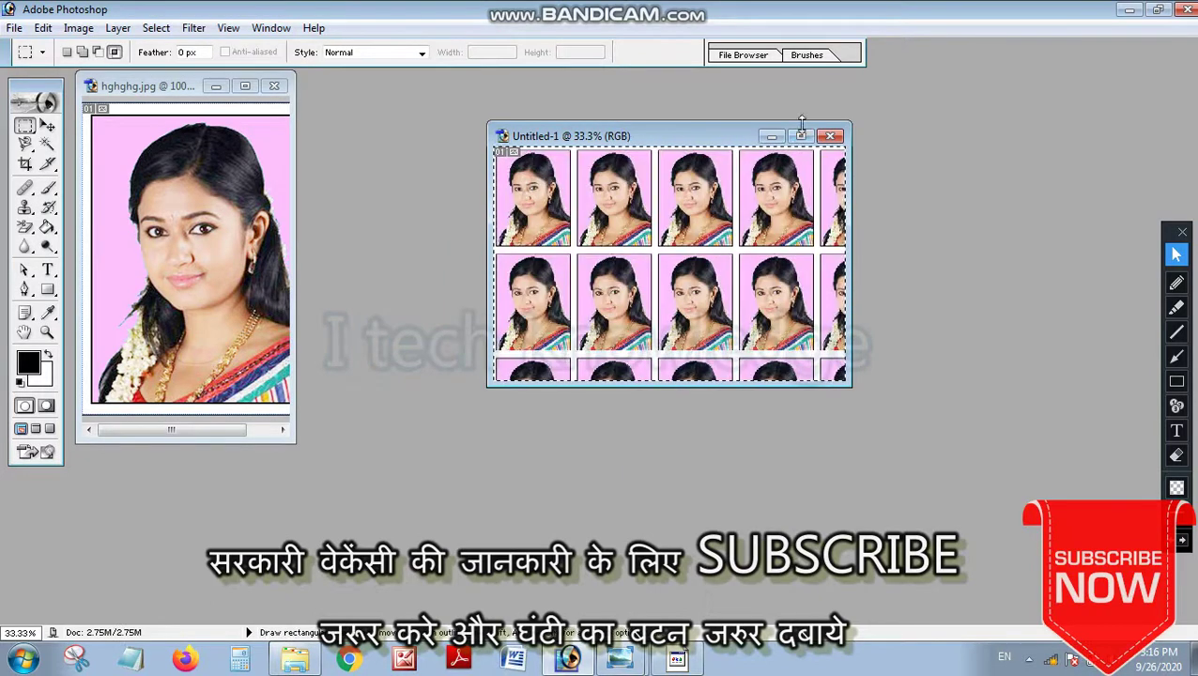
pyautogui.click(800, 136)
# Step: Zoom to view the tiled sheet, deselect with Ctrl+D, and choose the Rectangular Marquee tool
pyautogui.hotkey('ctrl', '-')
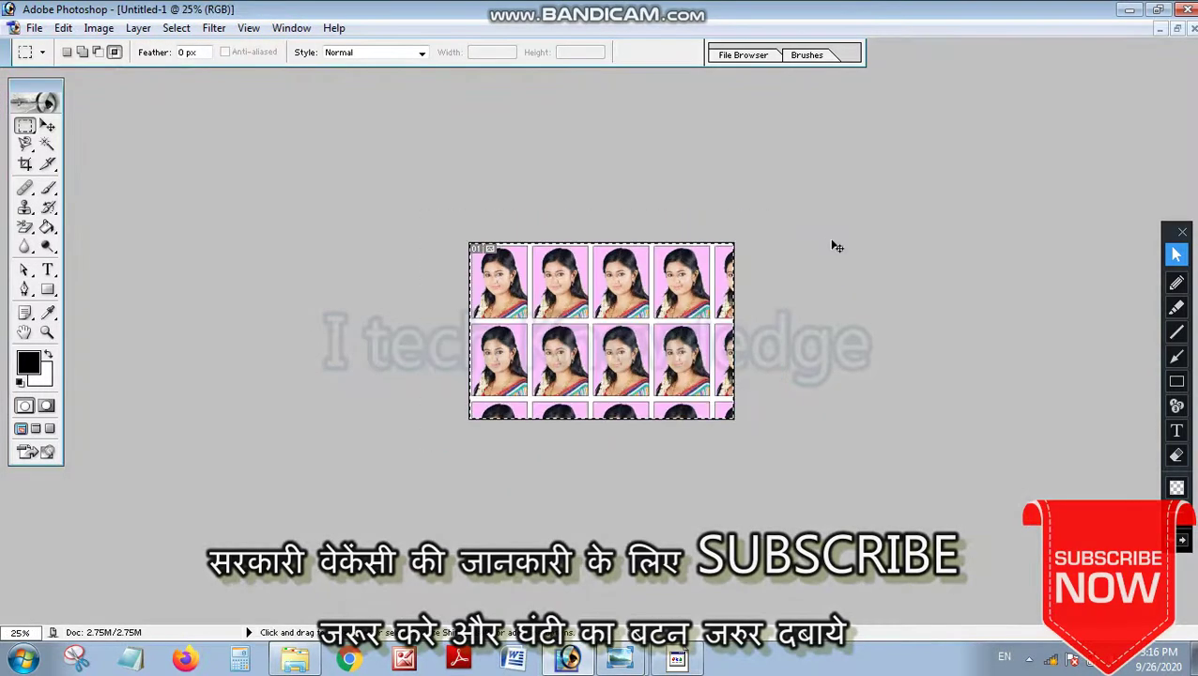
pyautogui.hotkey('ctrl', '+')
pyautogui.hotkey('ctrl', '+')
pyautogui.hotkey('ctrl', '+')
pyautogui.hotkey('ctrl', '+')
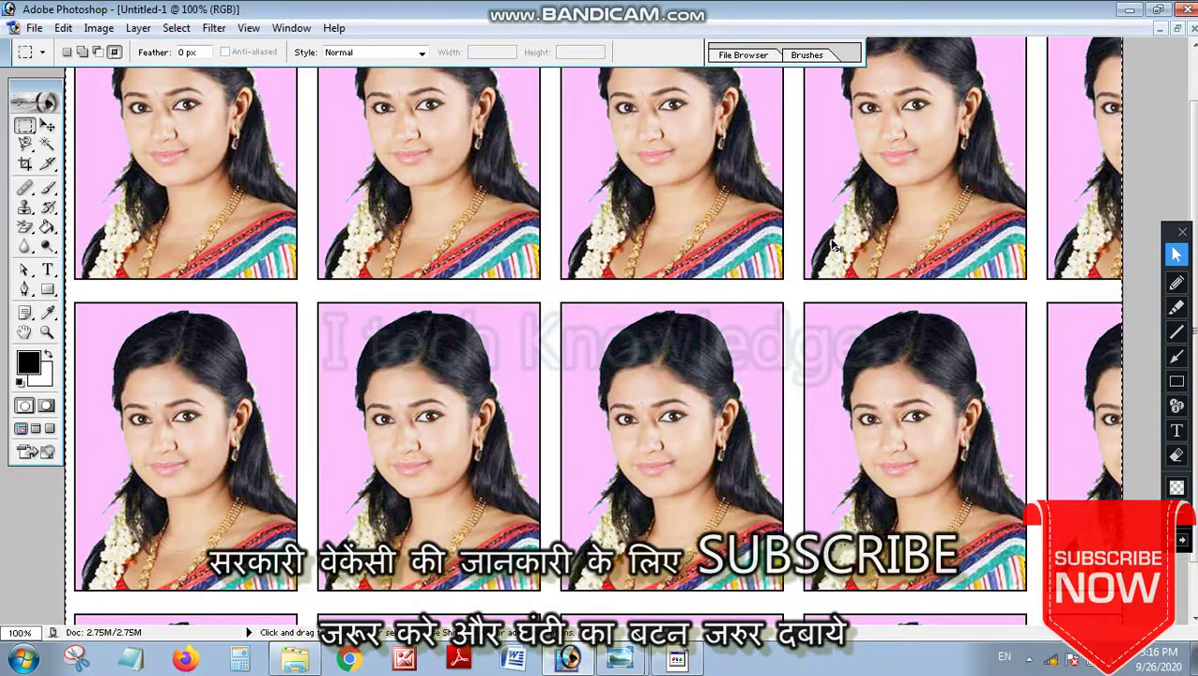
pyautogui.hotkey('ctrl', '-')
pyautogui.hotkey('ctrl', 'd')
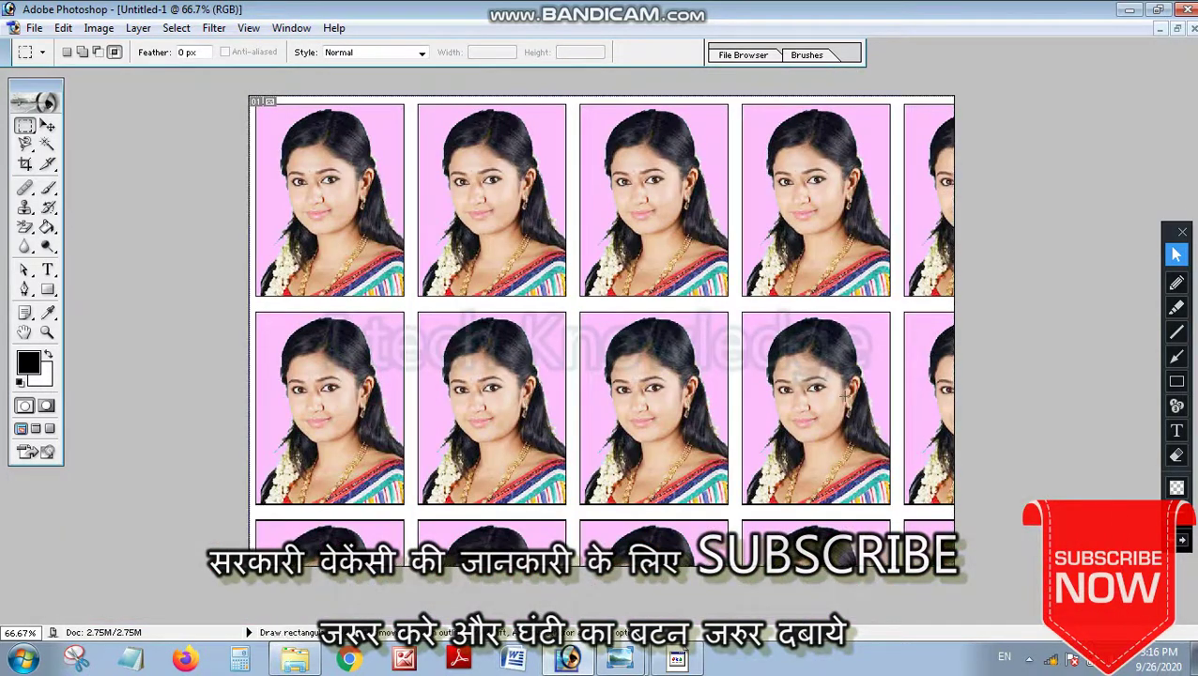
pyautogui.click(23, 126)
# Step: Draw an on-screen annotation arrow and dismiss the repeated no-pixels-selected warnings
pyautogui.click(1176, 356)
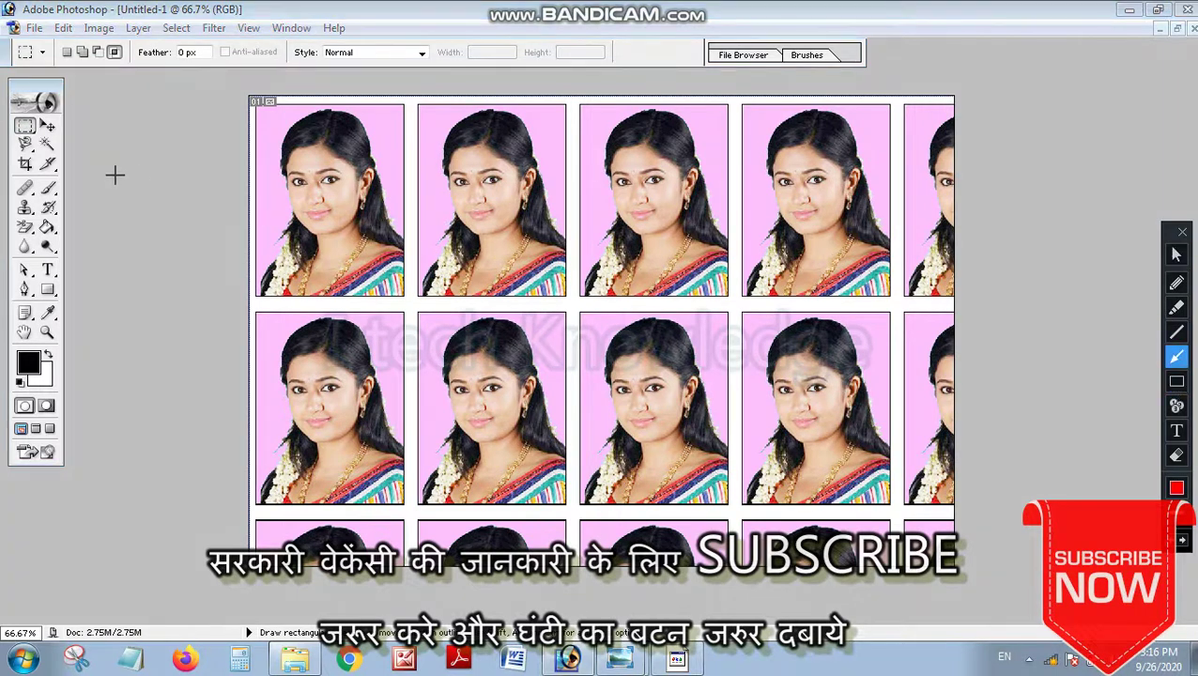
pyautogui.moveTo(185, 249); pyautogui.dragTo(37, 134)
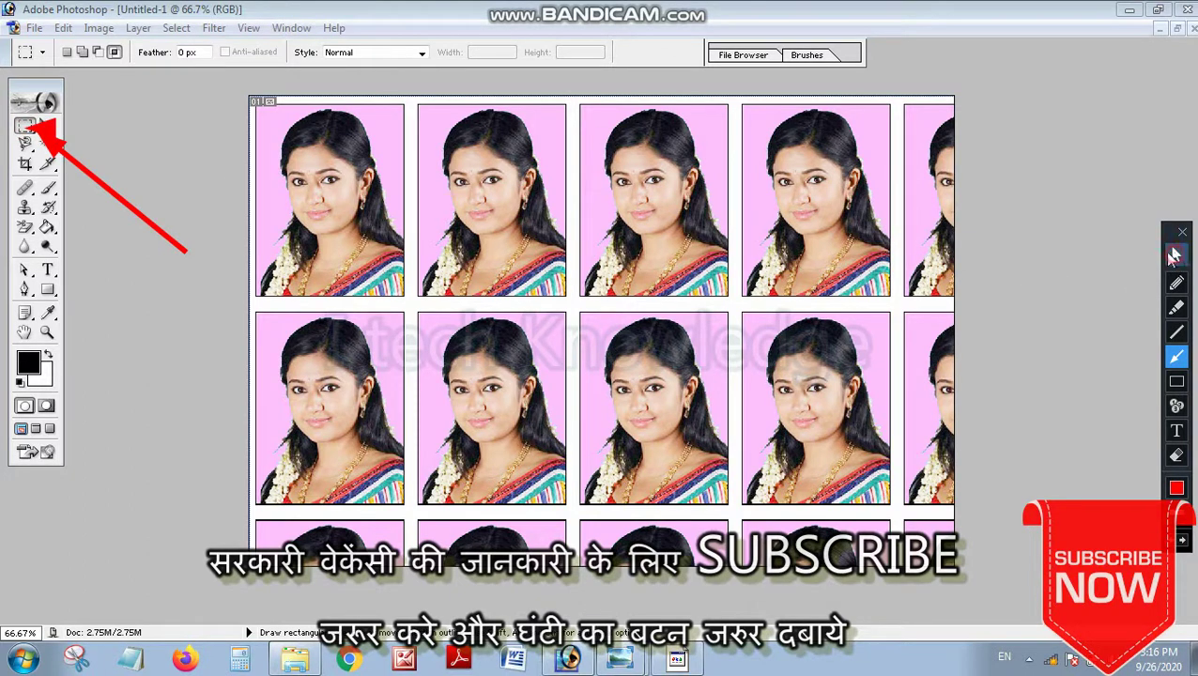
pyautogui.click(1176, 253)
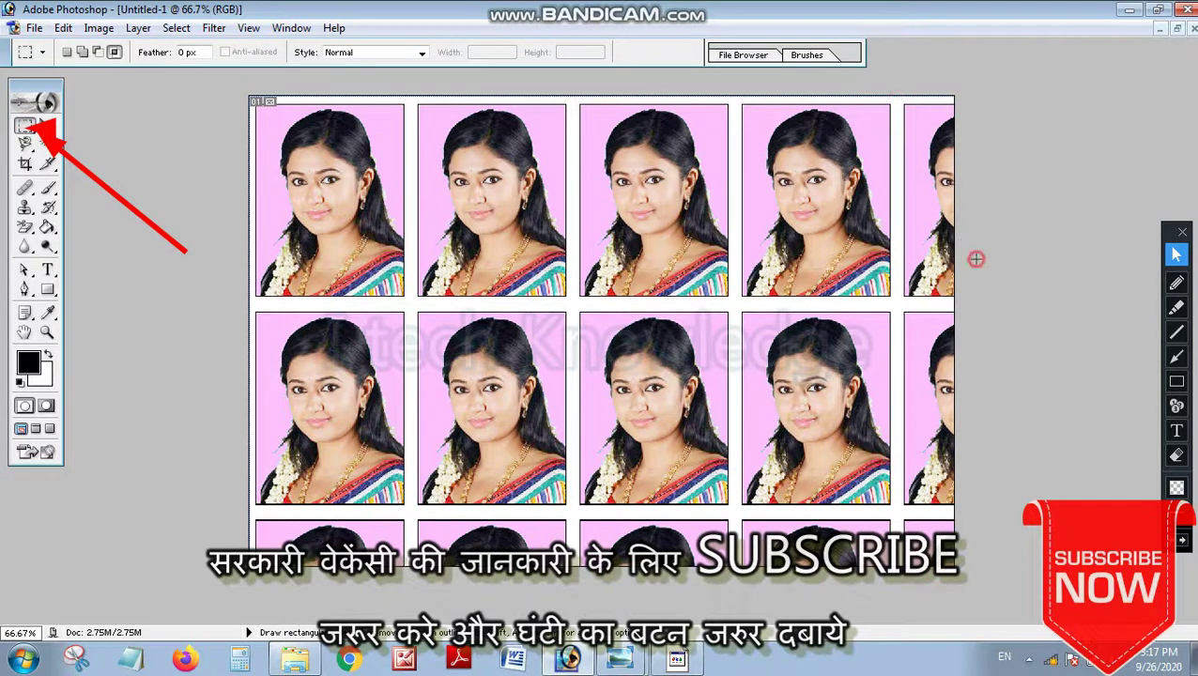
pyautogui.click(976, 258)
pyautogui.click(554, 259)
pyautogui.click(976, 339)
pyautogui.click(569, 259)
pyautogui.click(1010, 496)
pyautogui.click(573, 258)
# Step: Clear the on-screen annotations and return to the Rectangular Marquee tool
pyautogui.click(1178, 259)
pyautogui.click(1176, 306)
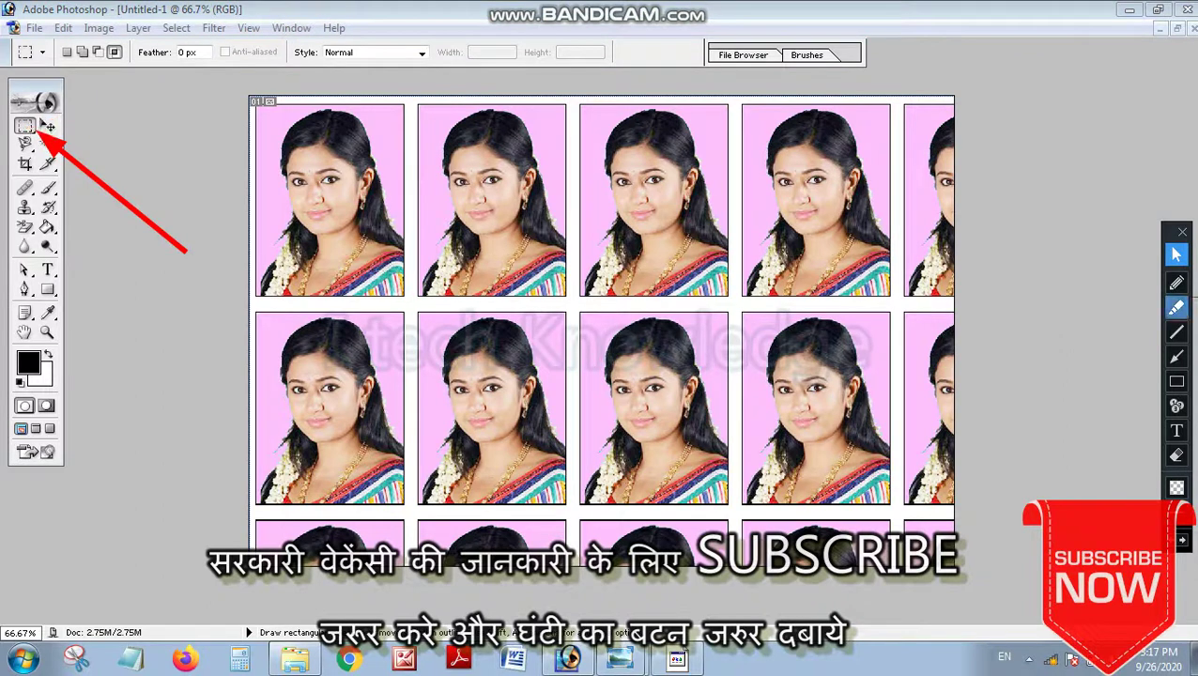
pyautogui.click(1175, 285)
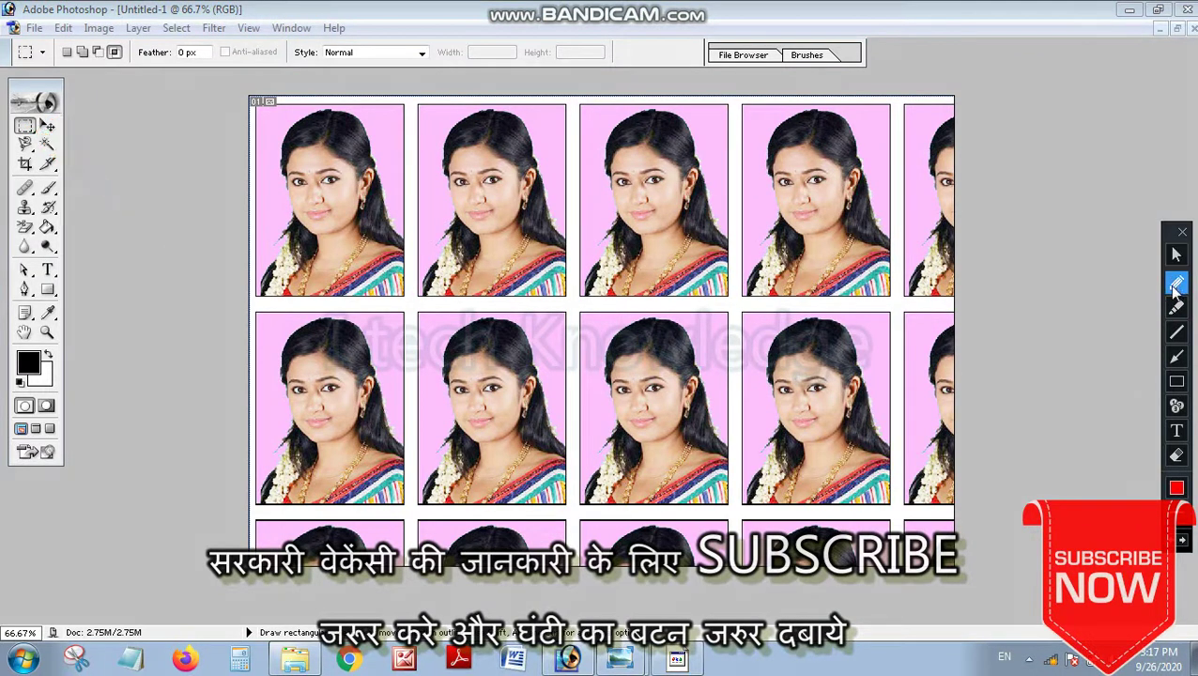
pyautogui.click(918, 175)
pyautogui.click(1176, 254)
pyautogui.click(21, 129)
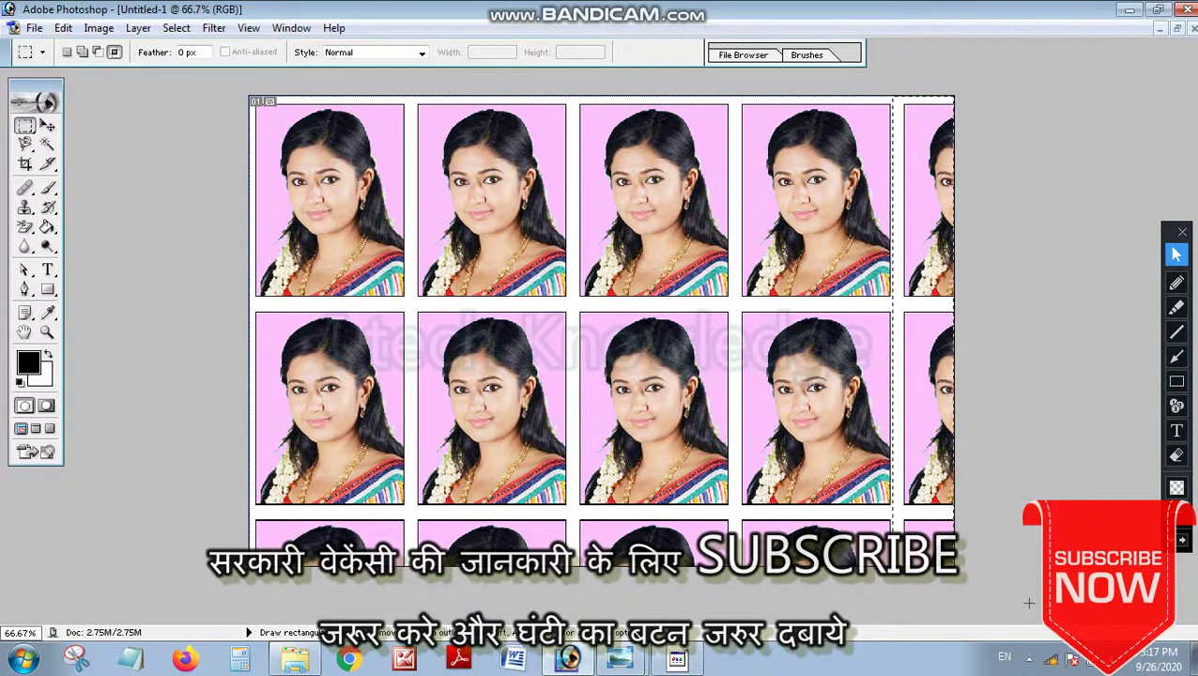
# Step: Delete the partial right column and bottom row, then drag the eight full photos down-right
pyautogui.moveTo(1011, 320); pyautogui.dragTo(1031, 591)
pyautogui.press('Delete')
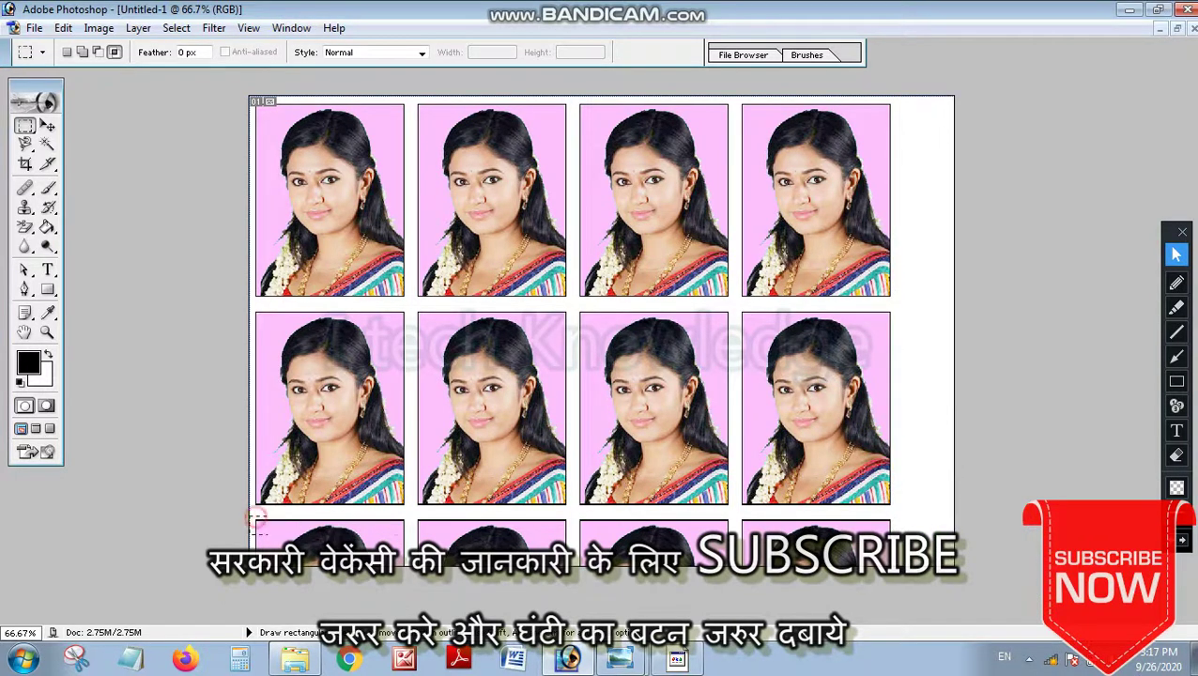
pyautogui.moveTo(255, 516); pyautogui.dragTo(956, 624)
pyautogui.press('Delete')
pyautogui.hotkey('ctrl', 'd')
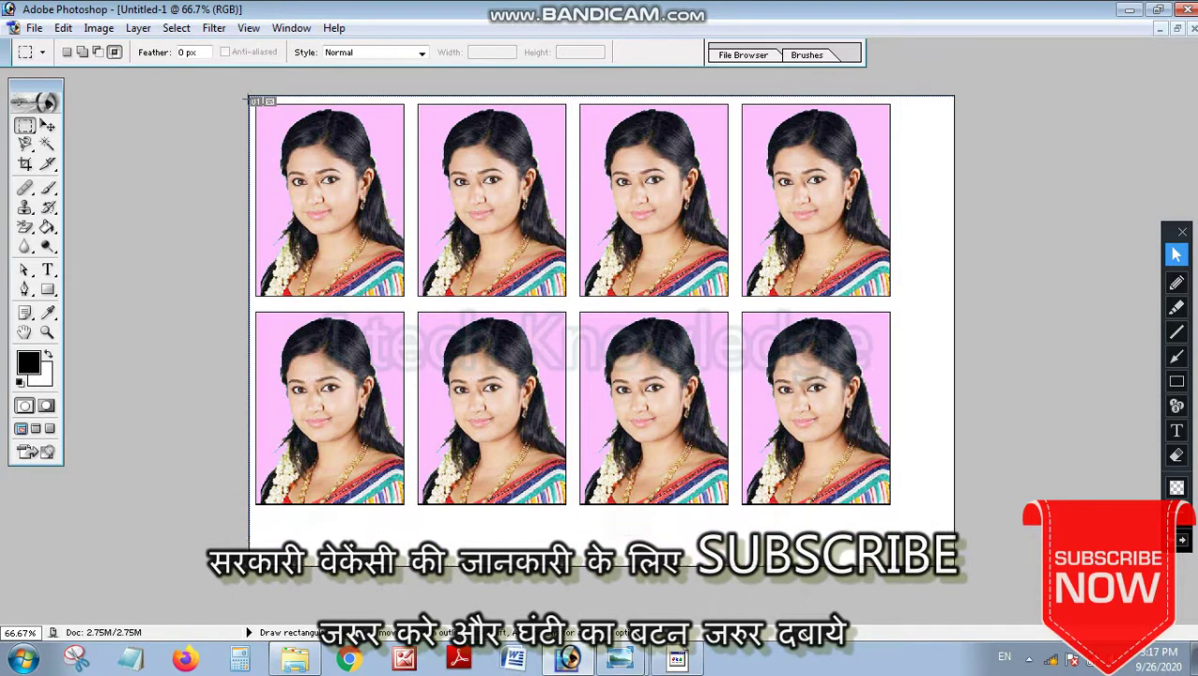
pyautogui.moveTo(406, 251); pyautogui.dragTo(903, 518)
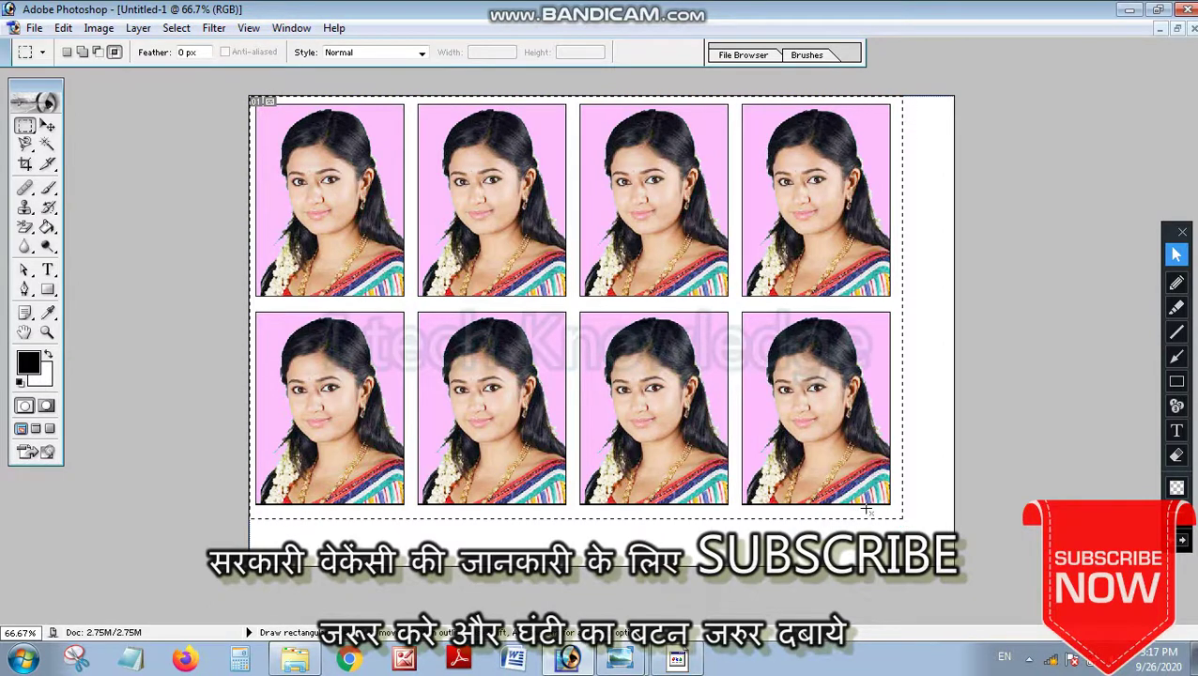
pyautogui.moveTo(686, 361); pyautogui.dragTo(718, 391)
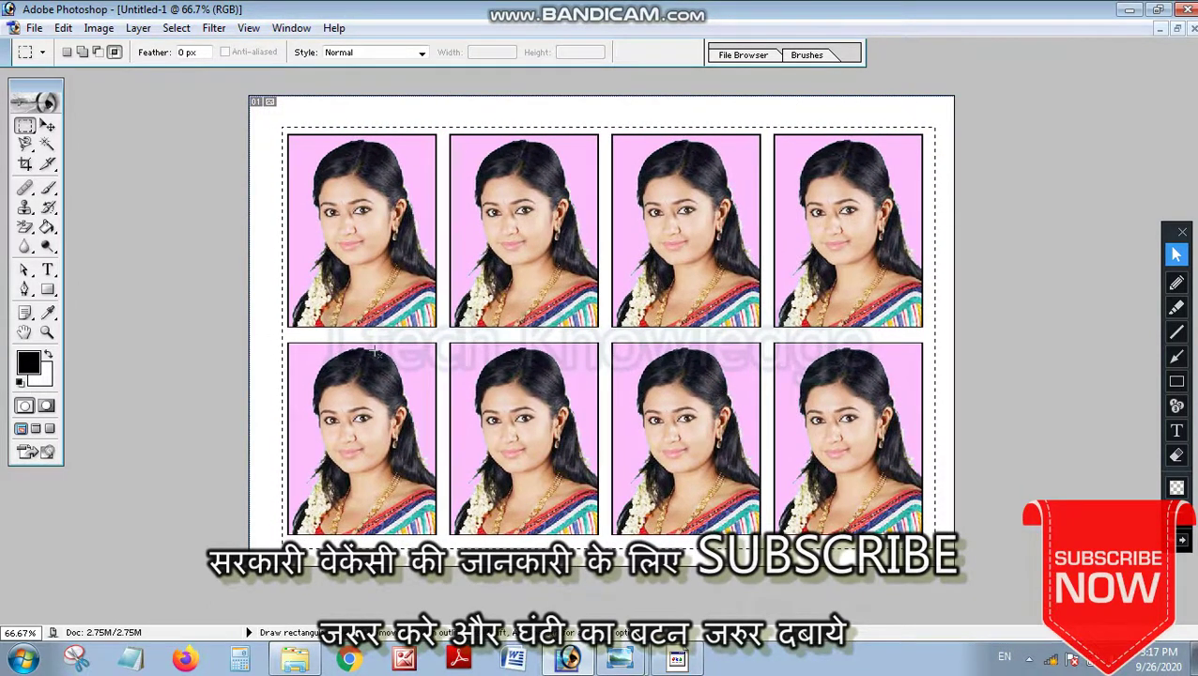
# Step: Select the entire sheet and rotate the canvas 90° CW into portrait orientation
pyautogui.click(268, 359)
pyautogui.rightClick(529, 251)
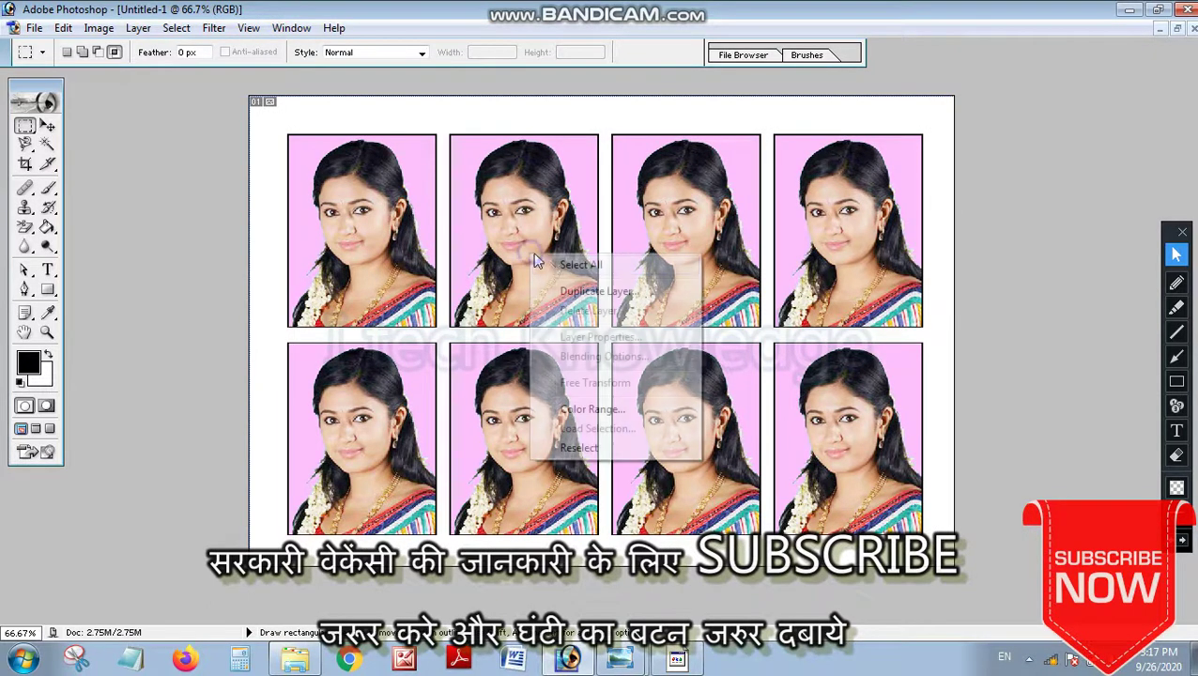
pyautogui.click(556, 268)
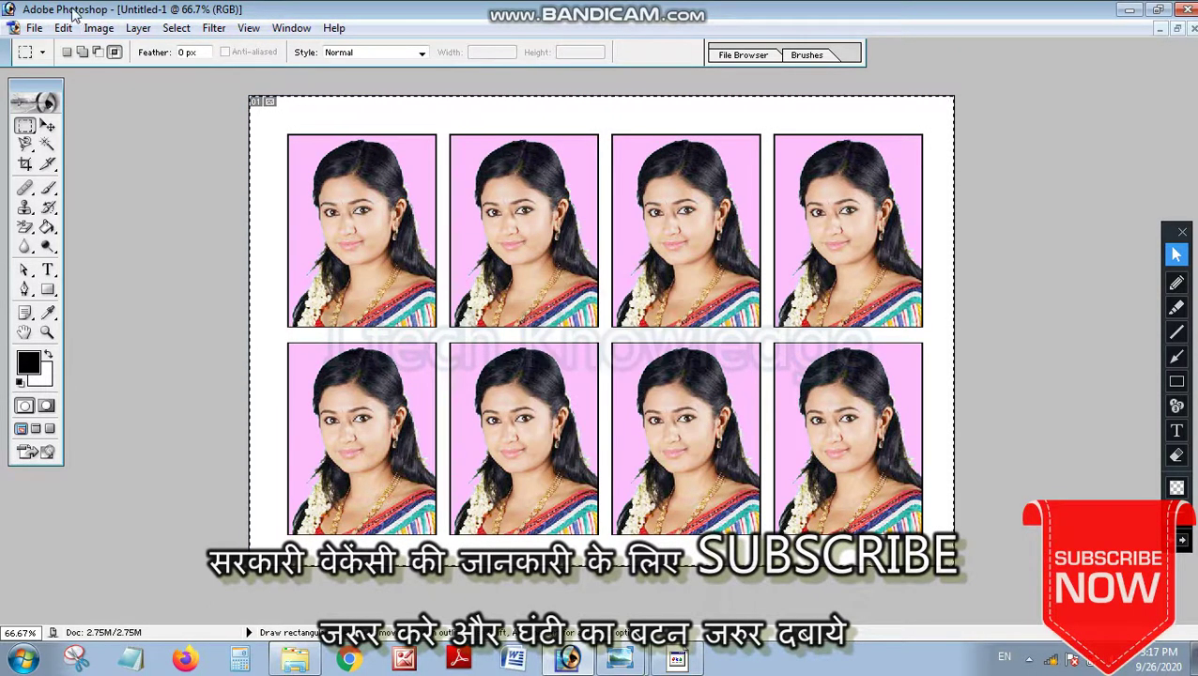
pyautogui.click(1176, 355)
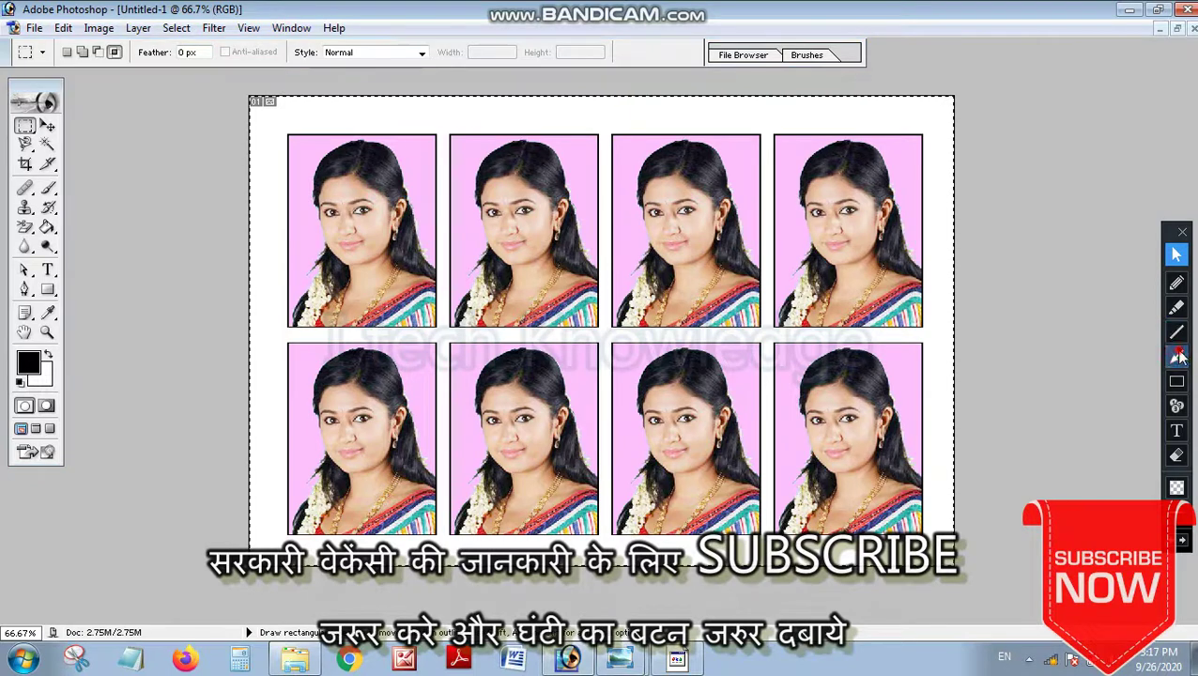
pyautogui.moveTo(118, 143)
pyautogui.mouseDown()
pyautogui.moveTo(71, 43)
pyautogui.moveTo(104, 40)
pyautogui.mouseUp()
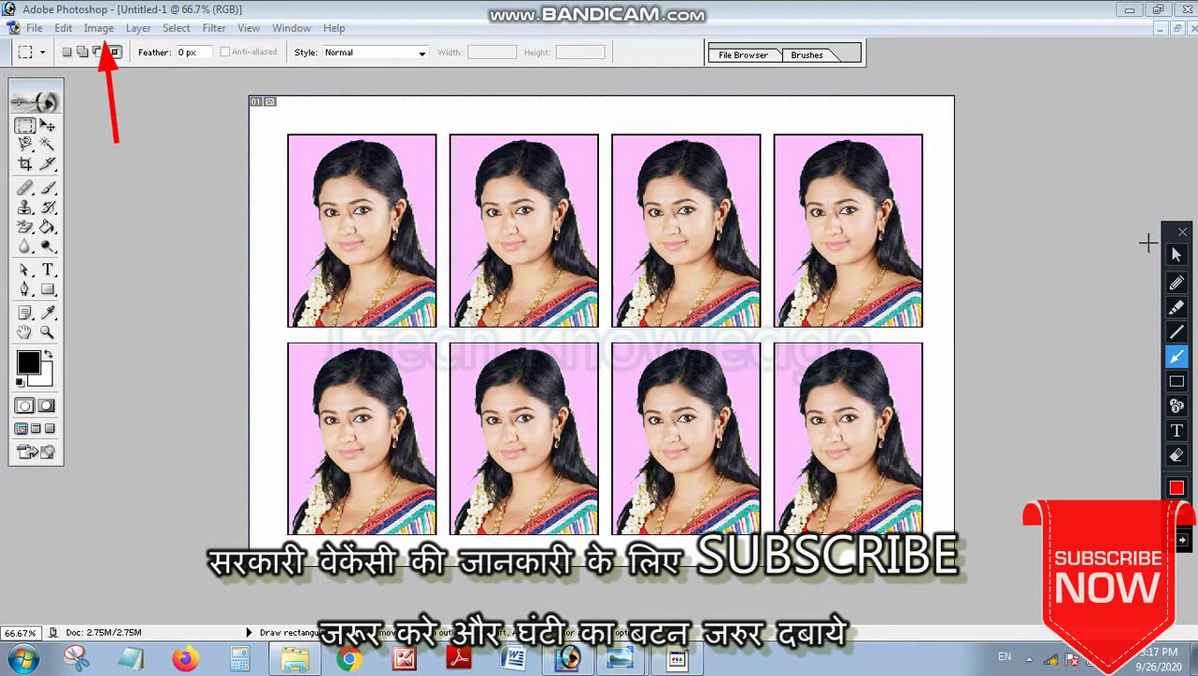
pyautogui.click(1175, 257)
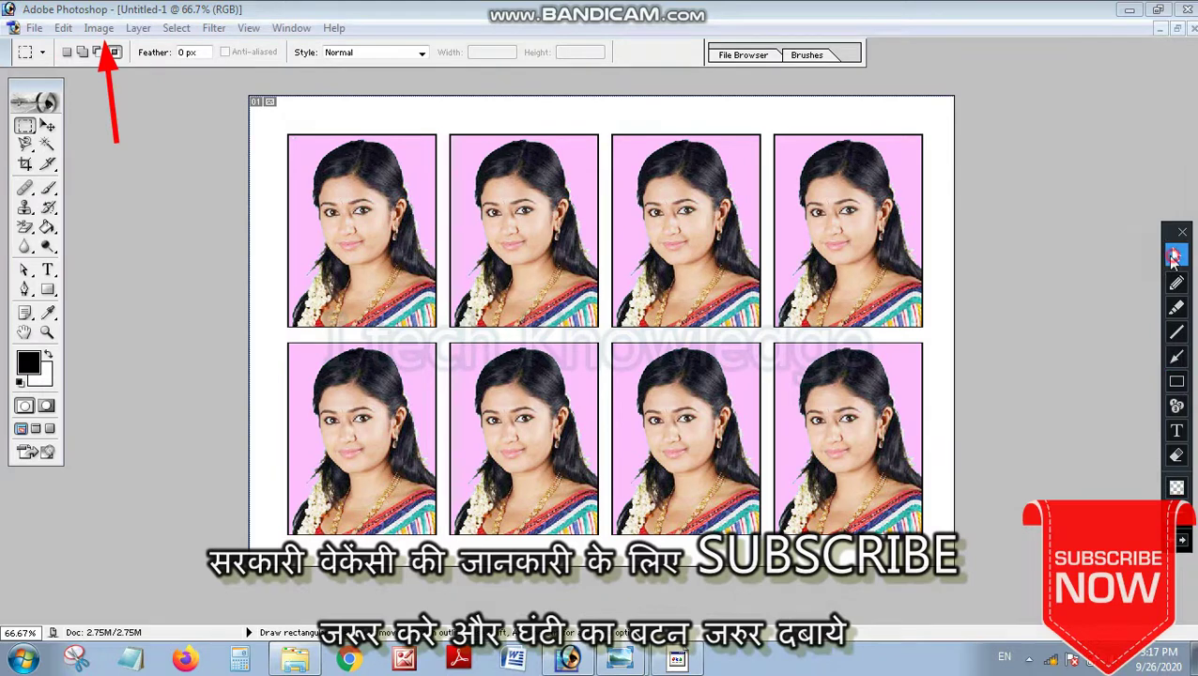
pyautogui.click(98, 27)
pyautogui.moveTo(142, 205)
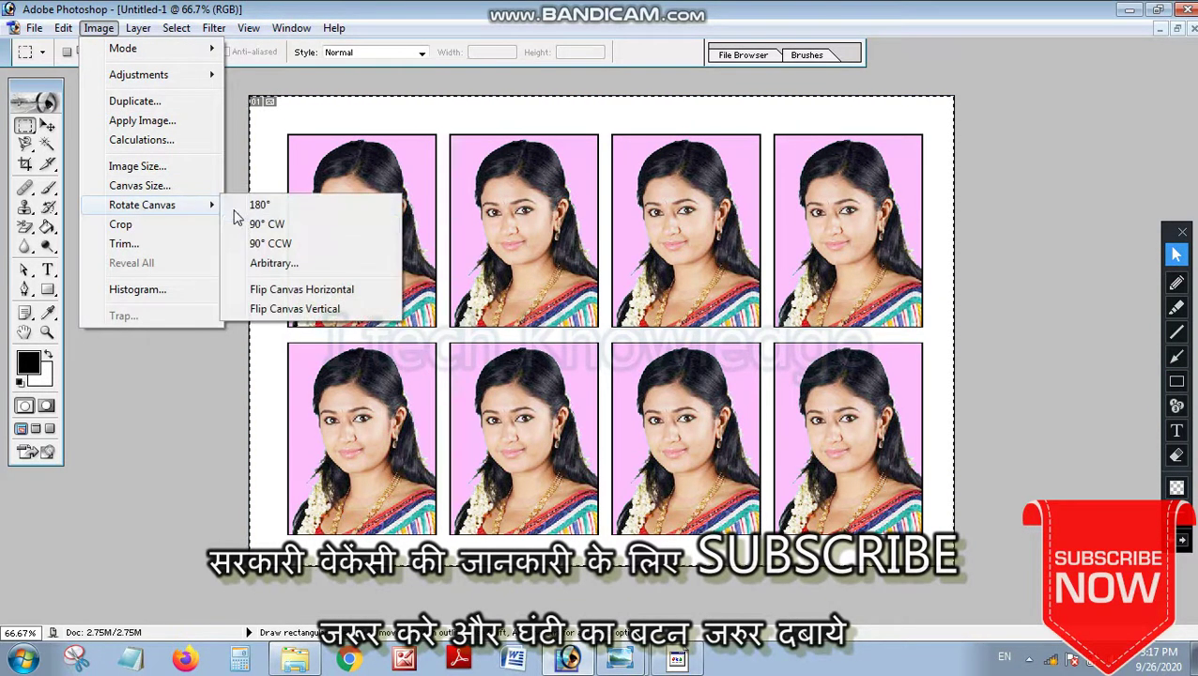
pyautogui.click(258, 229)
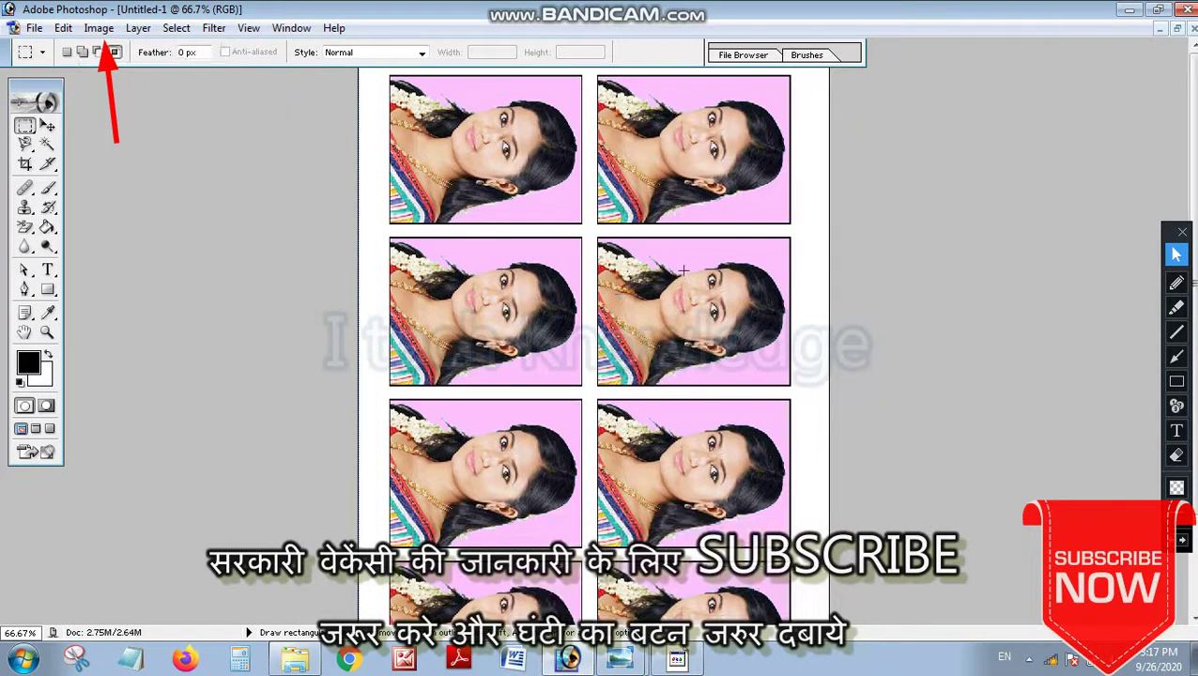
pyautogui.press('ctrl')
# Step: Print the sheet with Scale to Fit Media ticked, choosing a printer from the Name list
pyautogui.hotkey('ctrl', 'p')
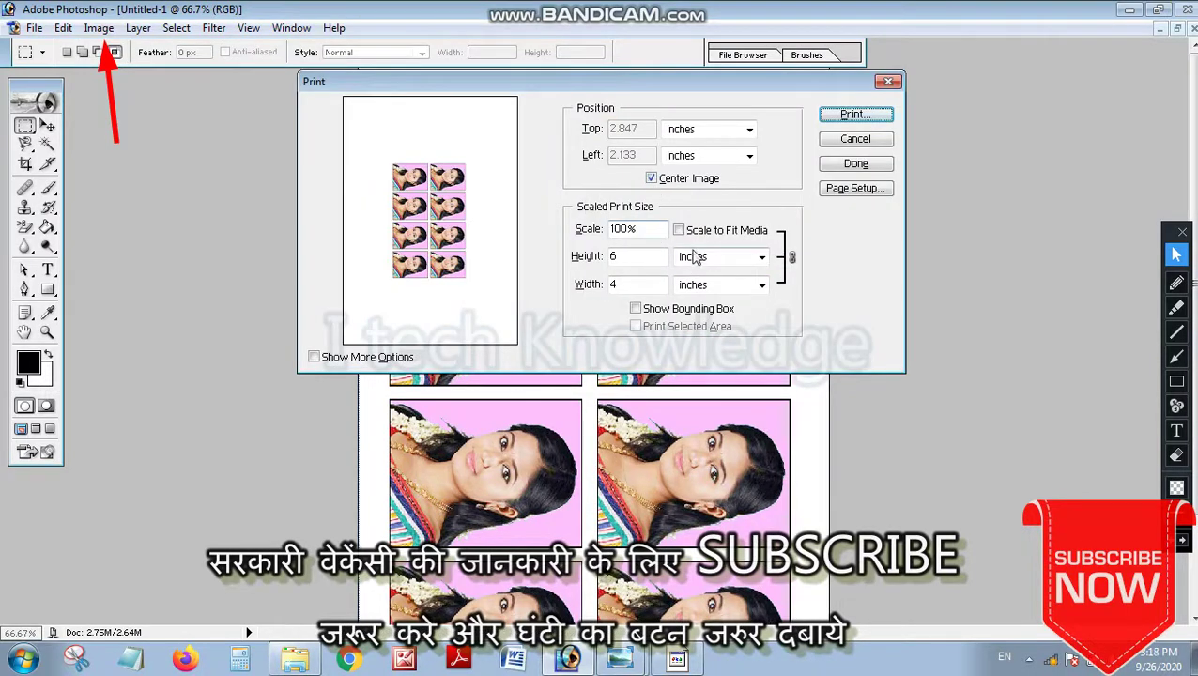
pyautogui.click(678, 230)
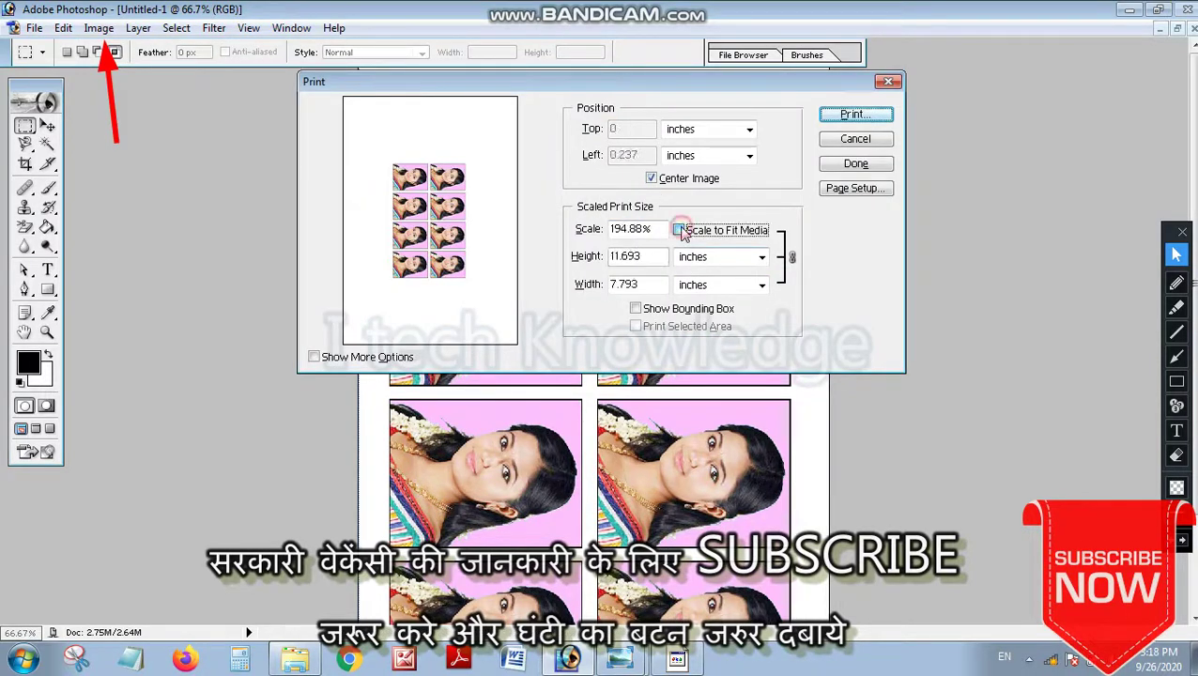
pyautogui.click(850, 115)
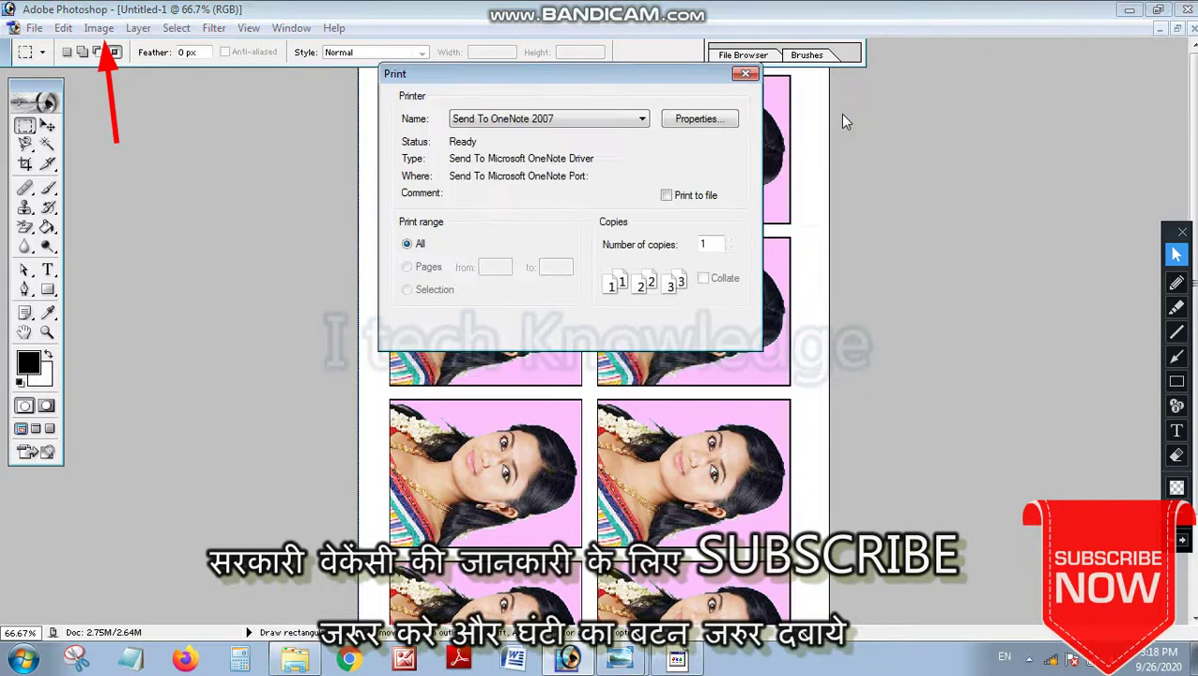
pyautogui.click(561, 113)
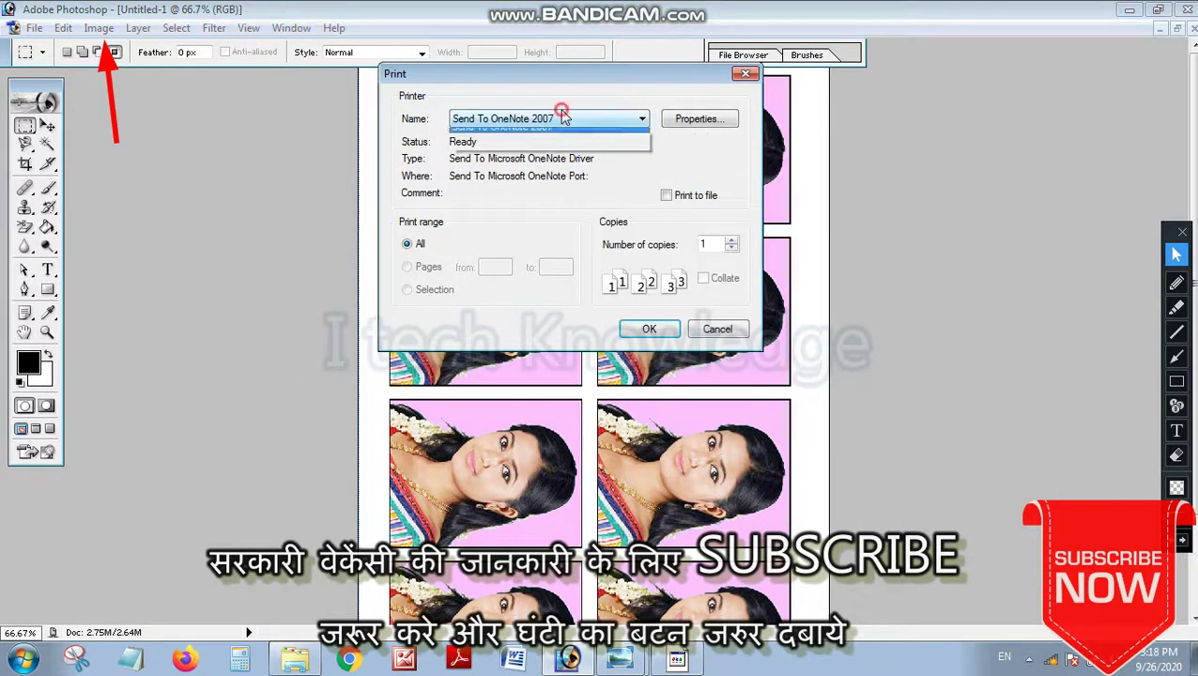
pyautogui.click(719, 330)
pyautogui.click(716, 329)
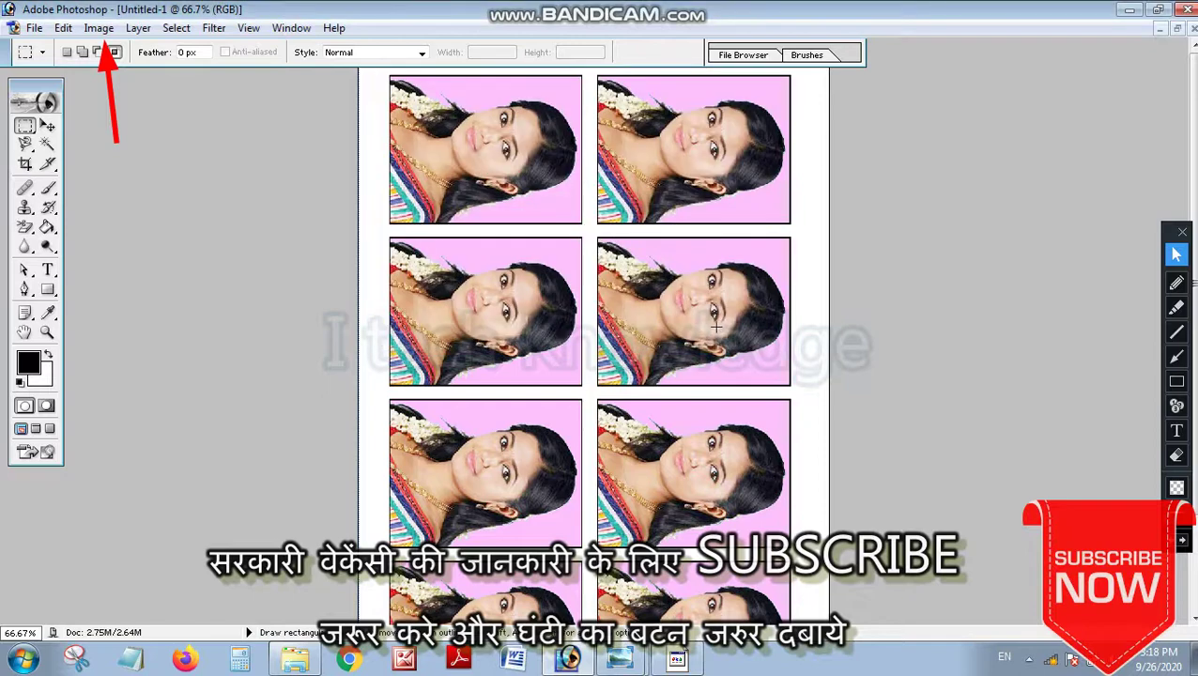